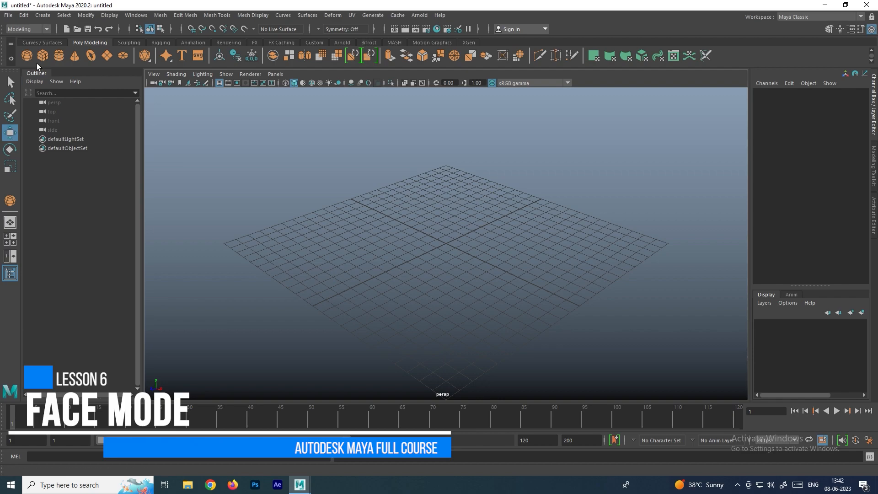
# - Create a polygon sphere with a radius of about 7.87 on the grid and switch it to face selection mode
pyautogui.click(32, 58)
pyautogui.moveTo(432, 236); pyautogui.dragTo(488, 288)
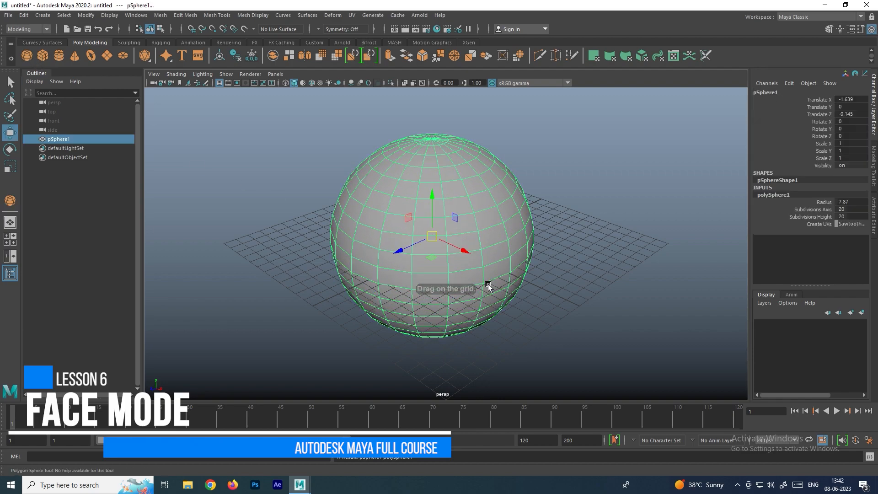
pyautogui.rightClick(481, 192)
pyautogui.click(481, 217)
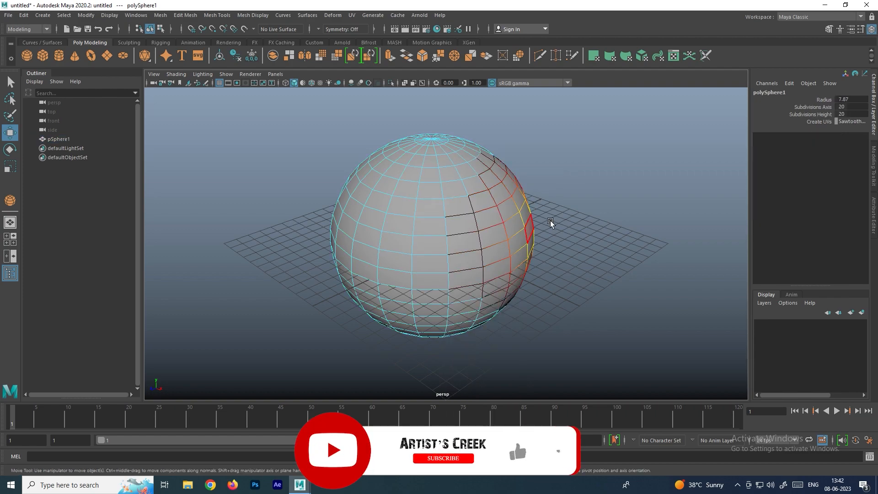
# - Select the complete horizontal face loop a little above the sphere's middle
pyautogui.click(455, 227)
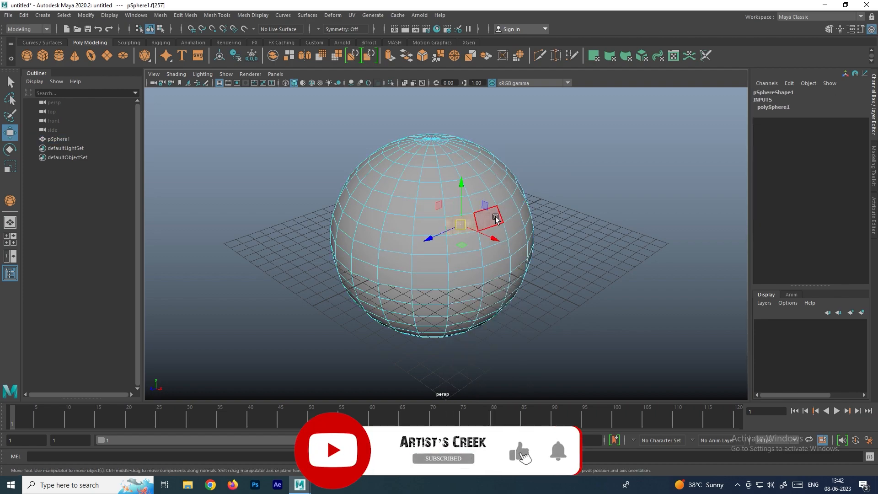
pyautogui.click(456, 225)
pyautogui.scroll(2, 492, 219)
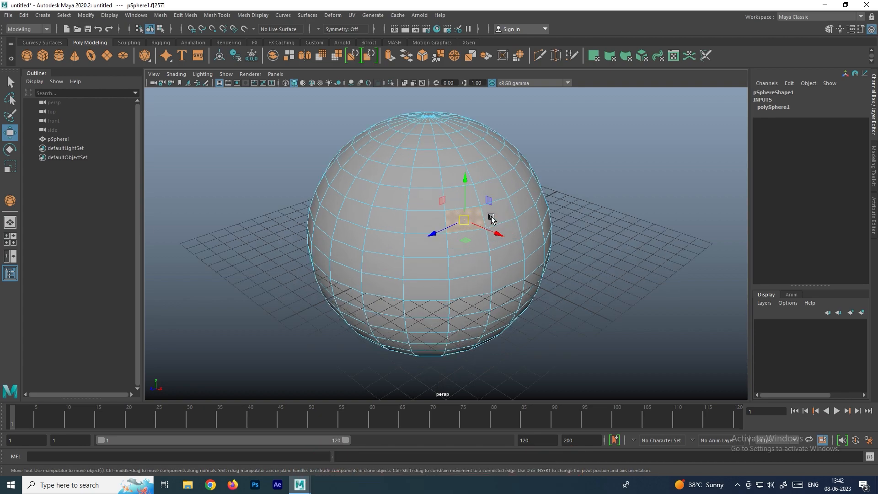
pyautogui.scroll(2, 510, 218)
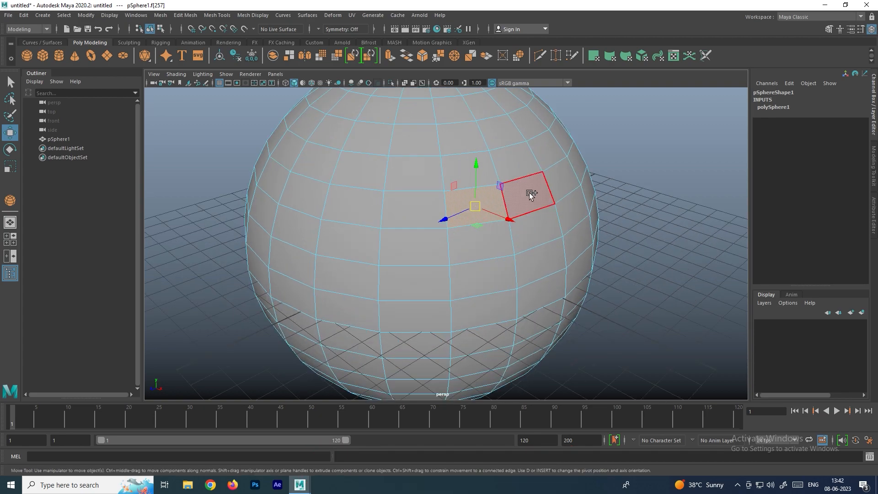
pyautogui.doubleClick(528, 193)
pyautogui.scroll(-1, 542, 188)
pyautogui.scroll(-2, 467, 207)
pyautogui.moveTo(466, 205)
pyautogui.keyDown('alt'); pyautogui.mouseDown()
pyautogui.moveTo(433, 197)
pyautogui.moveTo(467, 200)
pyautogui.mouseUp(); pyautogui.keyUp('alt')
pyautogui.scroll(4, 468, 201)
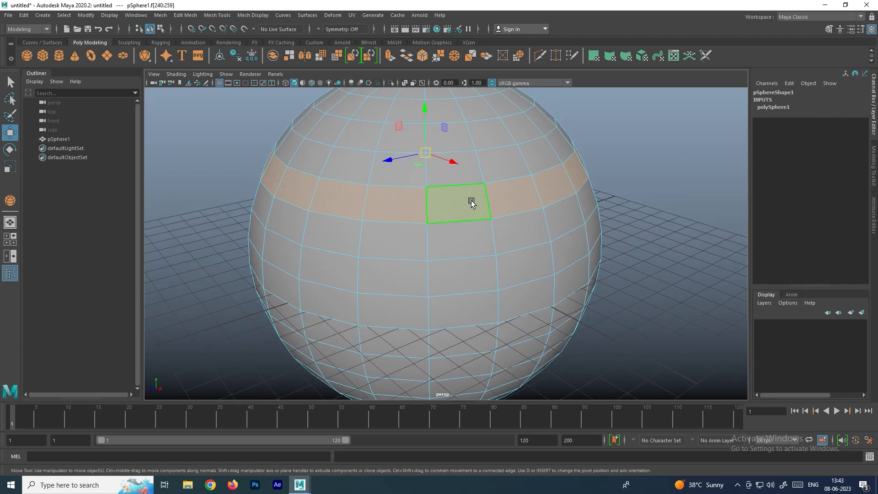
# - Scale the selected face loop inward to pinch the sphere into a vessel with a neck, and deselect it
pyautogui.press('Delete')
pyautogui.hotkey('ctrl', 'z')
pyautogui.moveTo(425, 118)
pyautogui.mouseDown()
pyautogui.moveTo(425, 92)
pyautogui.moveTo(425, 139)
pyautogui.moveTo(430, 127)
pyautogui.mouseUp()
pyautogui.press('r')
pyautogui.moveTo(425, 162); pyautogui.dragTo(373, 269)
pyautogui.click(640, 197)
pyautogui.keyDown('alt'); pyautogui.moveTo(478, 223); pyautogui.dragTo(486, 172, button='middle'); pyautogui.keyUp('alt')
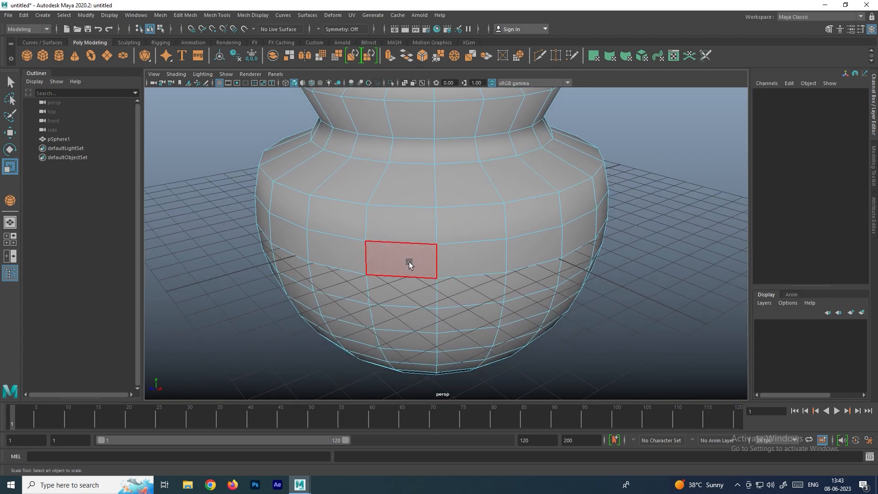
# - Select the horizontal face loop around the vessel's lower body and clear the selection
pyautogui.click(344, 288)
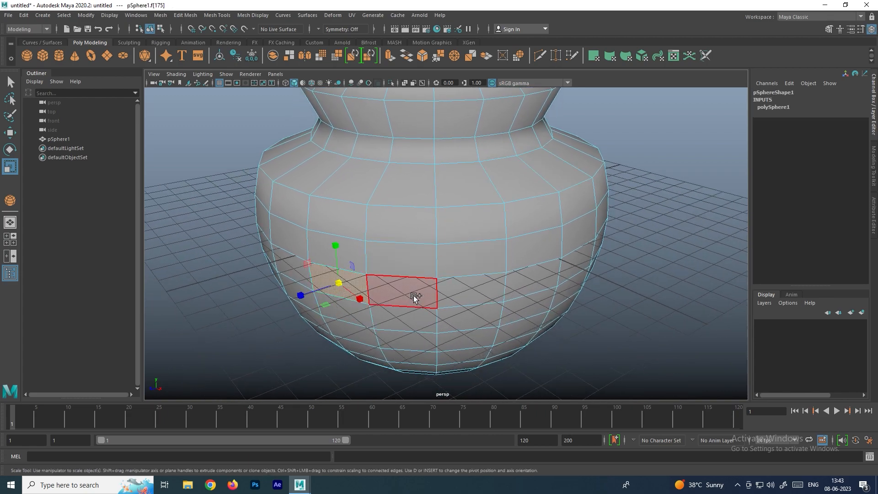
pyautogui.doubleClick(408, 292)
pyautogui.moveTo(443, 256)
pyautogui.keyDown('alt'); pyautogui.mouseDown()
pyautogui.moveTo(440, 244)
pyautogui.moveTo(448, 246)
pyautogui.moveTo(441, 251)
pyautogui.mouseUp(); pyautogui.keyUp('alt')
pyautogui.scroll(-2, 447, 244)
pyautogui.click(457, 265)
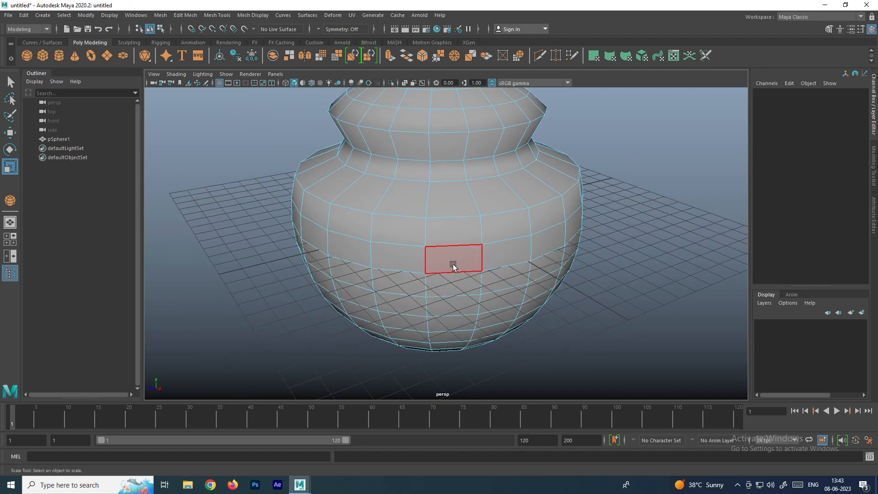
# - Select one vertical and one horizontal face loop crossing the vessel's body and delete both
pyautogui.doubleClick(474, 229)
pyautogui.moveTo(467, 211)
pyautogui.keyDown('alt'); pyautogui.mouseDown()
pyautogui.moveTo(384, 224)
pyautogui.moveTo(472, 205)
pyautogui.moveTo(464, 204)
pyautogui.moveTo(474, 196)
pyautogui.moveTo(463, 210)
pyautogui.mouseUp(); pyautogui.keyUp('alt')
pyautogui.keyDown('shift'); pyautogui.doubleClick(328, 240); pyautogui.keyUp('shift')
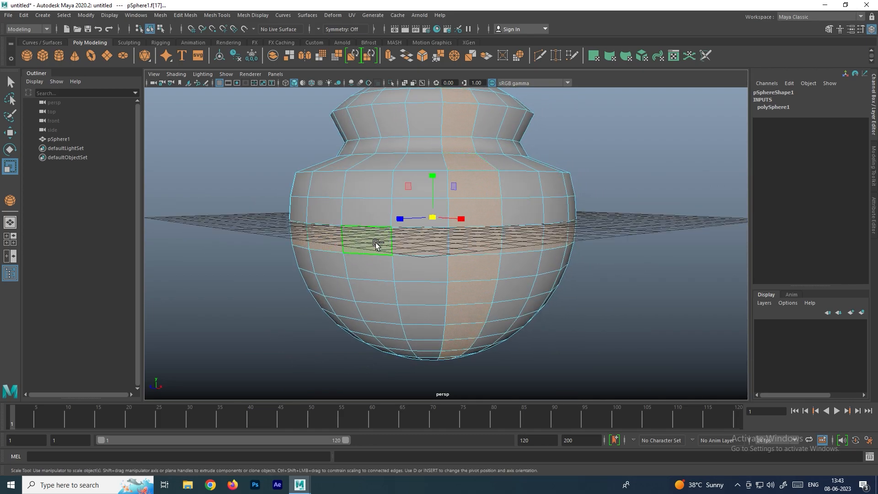
pyautogui.keyDown('alt'); pyautogui.moveTo(528, 229); pyautogui.dragTo(443, 268); pyautogui.keyUp('alt')
pyautogui.press('Delete')
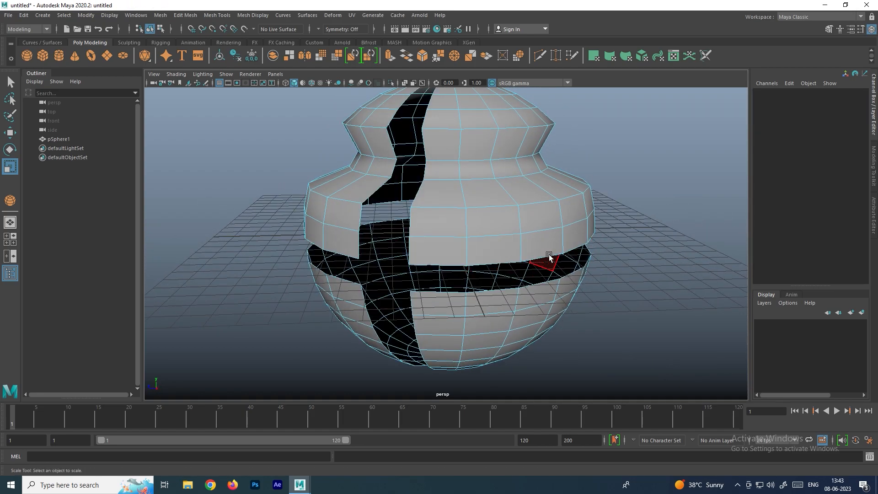
pyautogui.keyDown('alt'); pyautogui.moveTo(640, 221); pyautogui.dragTo(486, 237); pyautogui.keyUp('alt')
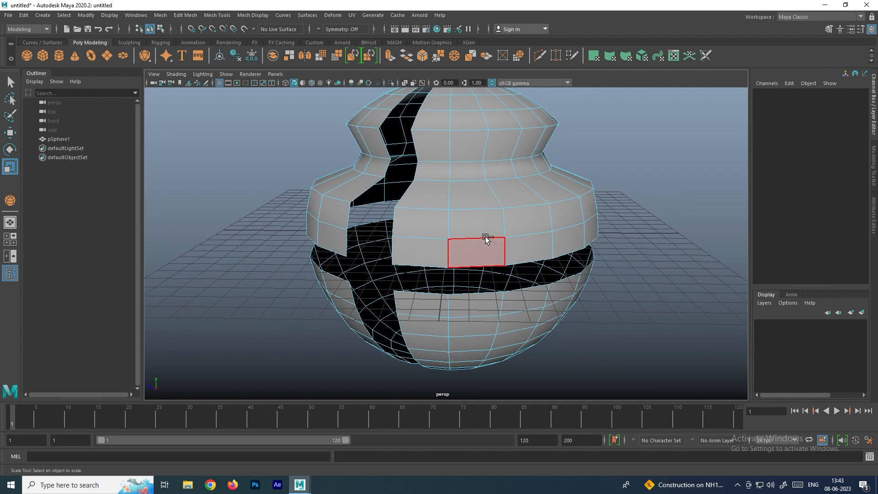
# - Undo the deletion of the crossing face loops and the face selections made before it
pyautogui.hotkey('ctrl', 'z')
pyautogui.hotkey('ctrl', 'z')
pyautogui.hotkey('ctrl', 'z')
pyautogui.hotkey('ctrl', 'z')
pyautogui.hotkey('ctrl', 'z')
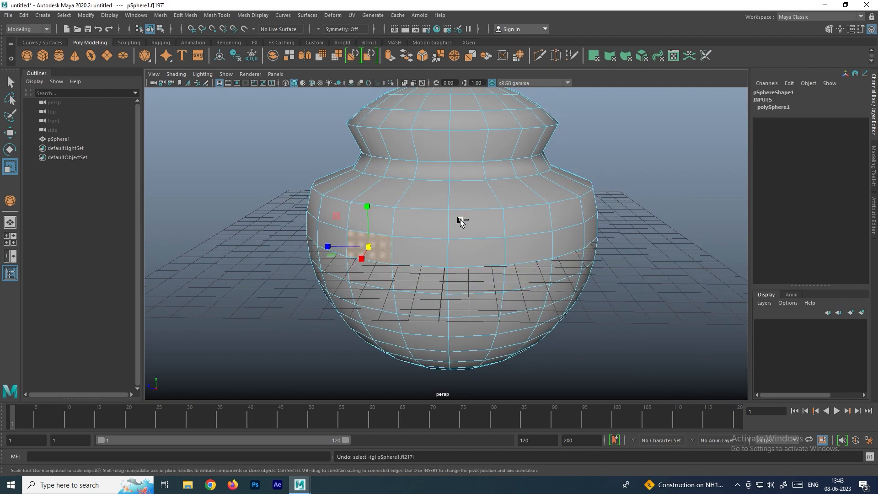
pyautogui.hotkey('ctrl', 'z')
pyautogui.hotkey('ctrl', 'z')
pyautogui.hotkey('ctrl', 'z')
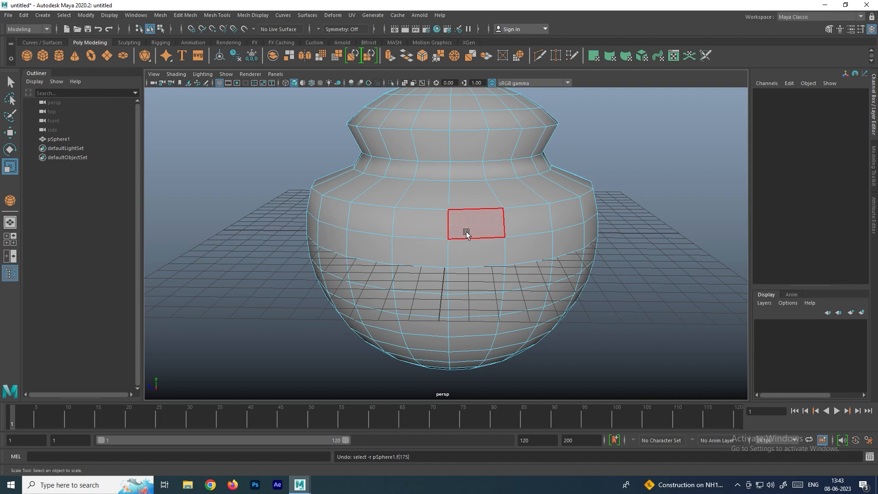
# - Return to object mode and select the whole vessel
pyautogui.keyDown('alt'); pyautogui.moveTo(449, 243); pyautogui.dragTo(447, 250); pyautogui.keyUp('alt')
pyautogui.moveTo(443, 197); pyautogui.dragTo(575, 147, button='right')
pyautogui.click(577, 148)
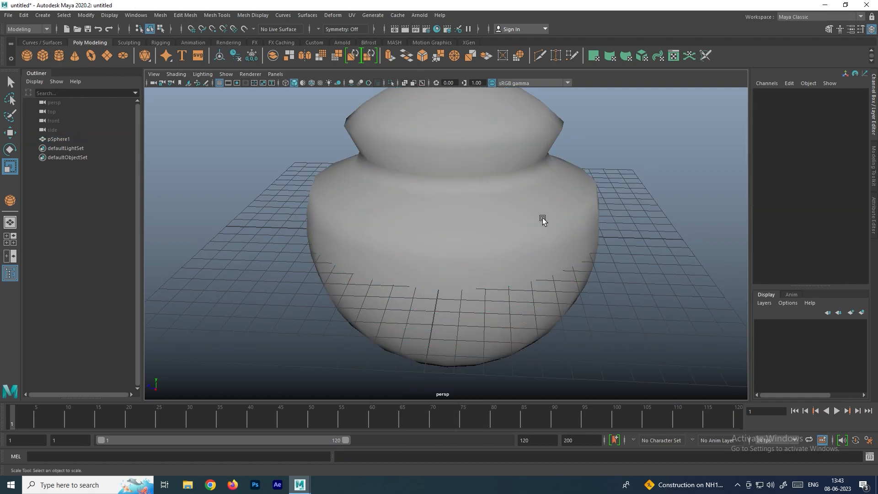
pyautogui.click(542, 224)
pyautogui.scroll(5, 516, 259)
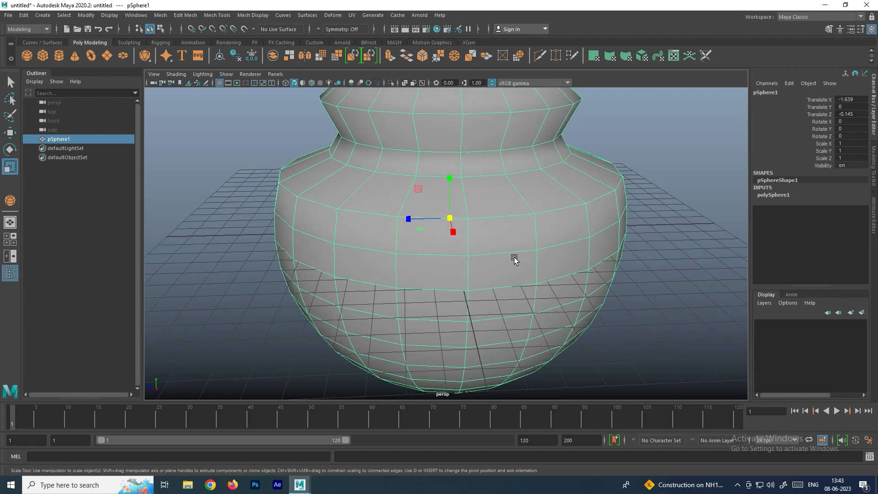
# - Switch to face mode and extrude a single face on the vessel's side outward
pyautogui.moveTo(502, 226); pyautogui.dragTo(502, 252, button='right')
pyautogui.click(489, 254)
pyautogui.moveTo(489, 255)
pyautogui.keyDown('alt'); pyautogui.mouseDown()
pyautogui.moveTo(554, 242)
pyautogui.moveTo(487, 241)
pyautogui.moveTo(497, 254)
pyautogui.mouseUp(); pyautogui.keyUp('alt')
pyautogui.scroll(2, 472, 243)
pyautogui.keyDown('alt'); pyautogui.moveTo(511, 253); pyautogui.dragTo(493, 243, button='middle'); pyautogui.keyUp('alt')
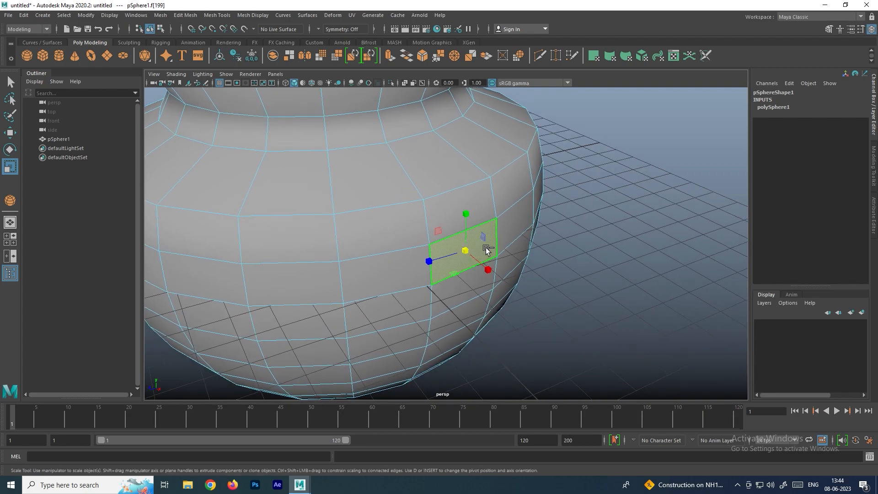
pyautogui.keyDown('shift'); pyautogui.rightClick(481, 243); pyautogui.keyUp('shift')
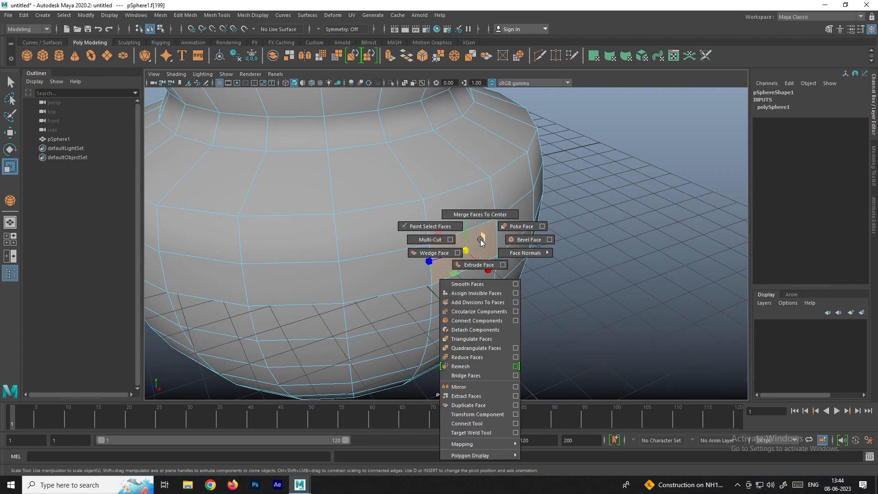
pyautogui.click(477, 266)
pyautogui.moveTo(495, 236)
pyautogui.keyDown('alt'); pyautogui.mouseDown()
pyautogui.moveTo(483, 244)
pyautogui.moveTo(501, 240)
pyautogui.mouseUp(); pyautogui.keyUp('alt')
pyautogui.keyDown('alt'); pyautogui.moveTo(446, 265); pyautogui.dragTo(631, 300); pyautogui.keyUp('alt')
pyautogui.keyDown('alt'); pyautogui.moveTo(631, 300); pyautogui.dragTo(457, 226); pyautogui.keyUp('alt')
# - Undo the single-face extrusion on the vessel's side
pyautogui.hotkey('ctrl', 'z')
pyautogui.hotkey('ctrl', 'z')
pyautogui.hotkey('ctrl', 'z')
pyautogui.hotkey('ctrl', 'z')
pyautogui.hotkey('ctrl', 'z')
pyautogui.hotkey('ctrl', 'z')
# - Extrude another face on the same band of the vessel outward
pyautogui.moveTo(409, 257)
pyautogui.keyDown('alt'); pyautogui.mouseDown()
pyautogui.moveTo(435, 252)
pyautogui.moveTo(418, 255)
pyautogui.mouseUp(); pyautogui.keyUp('alt')
pyautogui.click(364, 247)
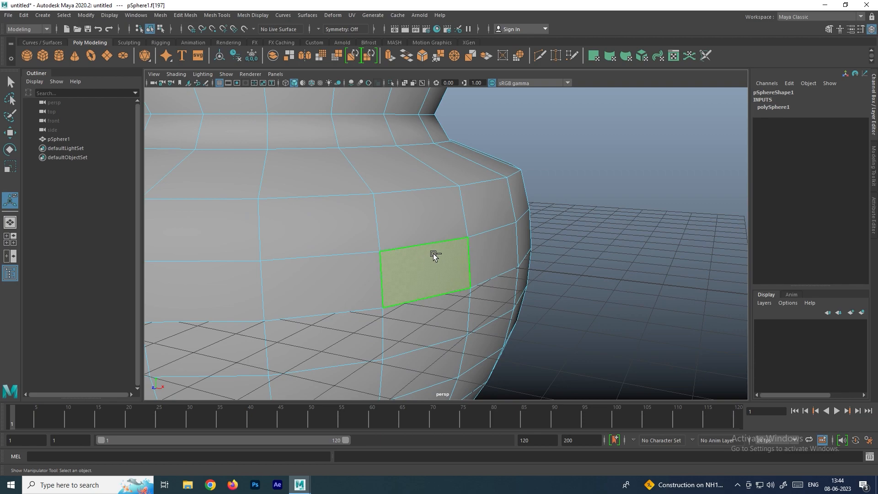
pyautogui.keyDown('shift'); pyautogui.rightClick(434, 255); pyautogui.keyUp('shift')
pyautogui.click(432, 275)
pyautogui.keyDown('alt'); pyautogui.moveTo(490, 274); pyautogui.dragTo(502, 273); pyautogui.keyUp('alt')
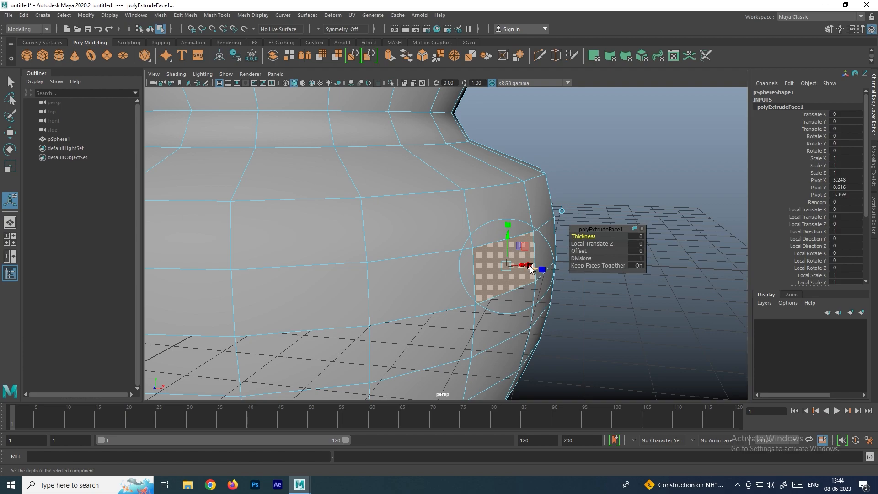
pyautogui.keyDown('alt'); pyautogui.moveTo(531, 269); pyautogui.dragTo(554, 280); pyautogui.keyUp('alt')
pyautogui.keyDown('alt'); pyautogui.moveTo(473, 232); pyautogui.dragTo(408, 261); pyautogui.keyUp('alt')
pyautogui.keyDown('alt'); pyautogui.moveTo(408, 260); pyautogui.dragTo(473, 225, button='middle'); pyautogui.keyUp('alt')
# - Undo the second trial face extrusion
pyautogui.hotkey('ctrl', 'z')
pyautogui.hotkey('ctrl', 'z')
pyautogui.hotkey('ctrl', 'z')
# - Extrude one side face of the vessel and move it outward to form a long rectangular arm
pyautogui.scroll(5, 435, 273)
pyautogui.keyDown('alt'); pyautogui.moveTo(435, 273); pyautogui.dragTo(485, 246, button='middle'); pyautogui.keyUp('alt')
pyautogui.click(368, 263)
pyautogui.scroll(-5, 384, 260)
pyautogui.keyDown('alt'); pyautogui.moveTo(399, 257); pyautogui.dragTo(446, 247); pyautogui.keyUp('alt')
pyautogui.keyDown('shift'); pyautogui.rightClick(448, 247); pyautogui.keyUp('shift')
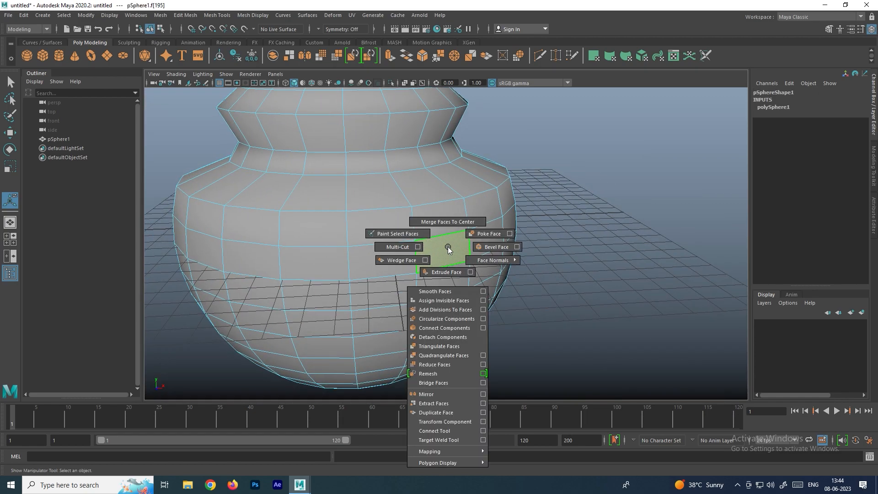
pyautogui.keyDown('shift'); pyautogui.moveTo(449, 247); pyautogui.dragTo(451, 272, button='right'); pyautogui.keyUp('shift')
pyautogui.keyDown('alt'); pyautogui.moveTo(459, 262); pyautogui.dragTo(502, 261); pyautogui.keyUp('alt')
pyautogui.keyDown('alt'); pyautogui.moveTo(504, 256); pyautogui.dragTo(463, 244, button='middle'); pyautogui.keyUp('alt')
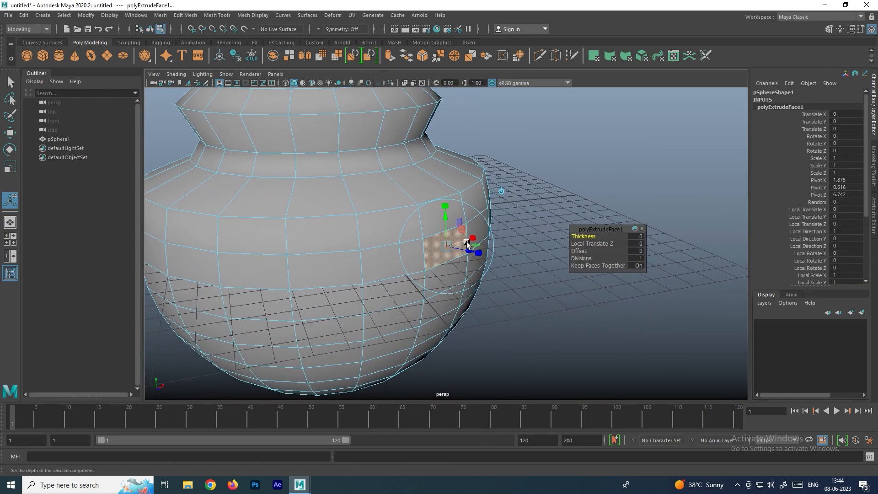
pyautogui.press('w')
pyautogui.keyDown('alt'); pyautogui.moveTo(496, 249); pyautogui.dragTo(598, 343); pyautogui.keyUp('alt')
# - Extrude another face on the arm's band outward into a second arm, with a Local Translate Z of about 4.759
pyautogui.keyDown('alt'); pyautogui.moveTo(592, 243); pyautogui.dragTo(413, 239); pyautogui.keyUp('alt')
pyautogui.scroll(3, 418, 259)
pyautogui.click(429, 199)
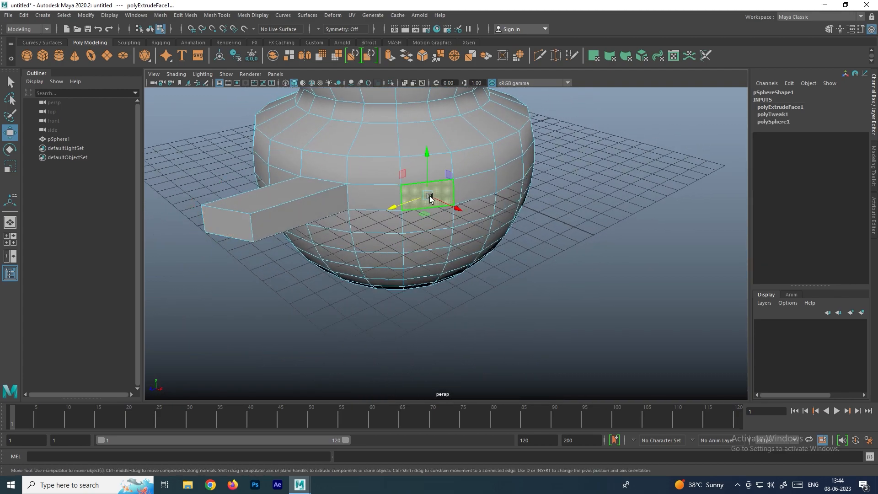
pyautogui.keyDown('alt'); pyautogui.moveTo(424, 200); pyautogui.dragTo(421, 209); pyautogui.keyUp('alt')
pyautogui.click(490, 190)
pyautogui.keyDown('shift'); pyautogui.moveTo(491, 183); pyautogui.dragTo(490, 198, button='right'); pyautogui.keyUp('shift')
pyautogui.keyDown('alt'); pyautogui.moveTo(482, 211); pyautogui.dragTo(524, 195); pyautogui.keyUp('alt')
pyautogui.keyDown('alt'); pyautogui.moveTo(524, 195); pyautogui.dragTo(513, 220, button='middle'); pyautogui.keyUp('alt')
pyautogui.moveTo(506, 201); pyautogui.dragTo(608, 209)
pyautogui.keyDown('alt'); pyautogui.moveTo(535, 224); pyautogui.dragTo(498, 223); pyautogui.keyUp('alt')
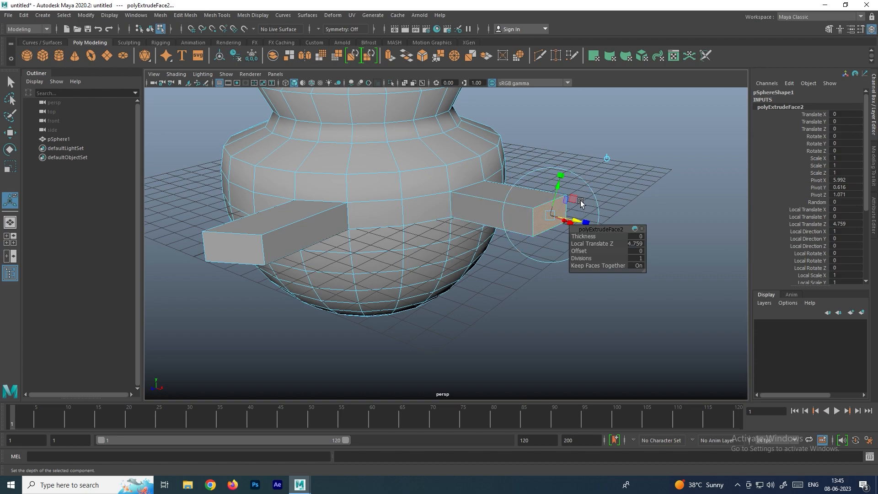
# - Scale the second arm's end face uniformly to about 2.28 times its size and delete that face
pyautogui.press('w')
pyautogui.moveTo(555, 175); pyautogui.dragTo(591, 154)
pyautogui.hotkey('ctrl', 'z')
pyautogui.press('r')
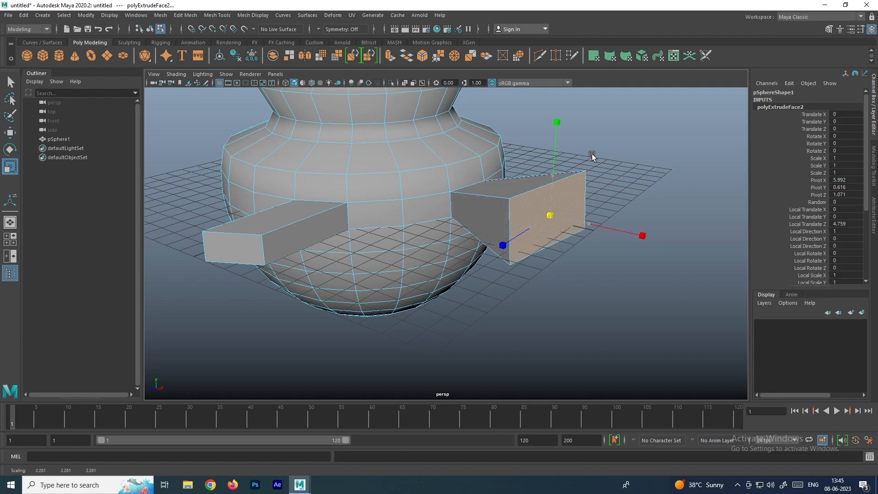
pyautogui.scroll(-3, 546, 204)
pyautogui.keyDown('alt'); pyautogui.moveTo(546, 204); pyautogui.dragTo(500, 206); pyautogui.keyUp('alt')
pyautogui.press('Delete')
# - Return to object mode and preview the vessel with smooth mesh display
pyautogui.keyDown('alt'); pyautogui.moveTo(441, 208); pyautogui.dragTo(476, 239); pyautogui.keyUp('alt')
pyautogui.scroll(5, 459, 210)
pyautogui.moveTo(410, 210); pyautogui.dragTo(457, 174, button='right')
pyautogui.click(590, 157)
pyautogui.click(494, 190)
pyautogui.press('3')
pyautogui.click(578, 187)
# - Examine the smoothed vessel and its arms from other sides and restore the unsmoothed display
pyautogui.scroll(-4, 590, 177)
pyautogui.keyDown('alt'); pyautogui.moveTo(591, 176); pyautogui.dragTo(502, 201); pyautogui.keyUp('alt')
pyautogui.click(476, 209)
pyautogui.click(585, 231)
pyautogui.keyDown('alt'); pyautogui.moveTo(424, 210); pyautogui.dragTo(474, 257); pyautogui.keyUp('alt')
pyautogui.scroll(4, 393, 233)
pyautogui.click(428, 231)
pyautogui.press('1')
pyautogui.keyDown('alt'); pyautogui.moveTo(435, 248); pyautogui.dragTo(441, 208, button='middle'); pyautogui.keyUp('alt')
# - Extrude an untouched side face of the vessel with Thickness 3, Offset 0.1 and 4 Divisions
pyautogui.moveTo(440, 209); pyautogui.dragTo(442, 229, button='right')
pyautogui.click(430, 217)
pyautogui.keyDown('alt'); pyautogui.moveTo(430, 217); pyautogui.dragTo(482, 217); pyautogui.keyUp('alt')
pyautogui.hotkey('ctrl', 'e')
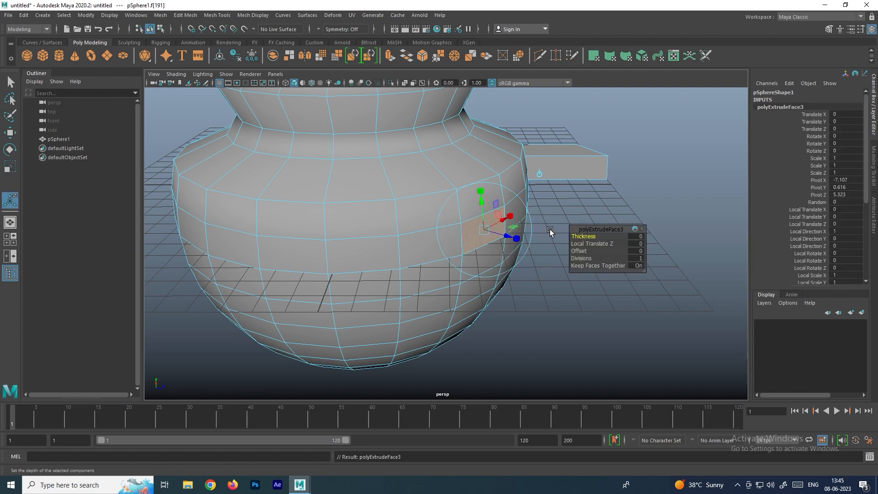
pyautogui.keyDown('alt'); pyautogui.moveTo(522, 243); pyautogui.dragTo(584, 252); pyautogui.keyUp('alt')
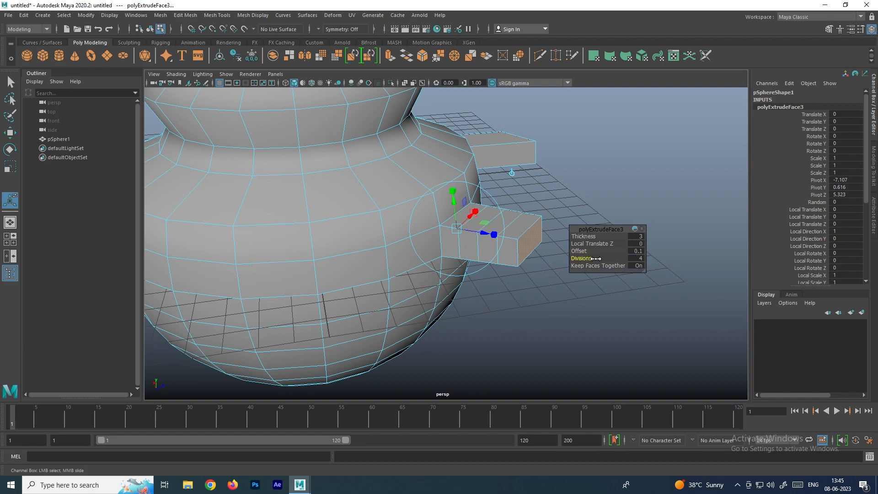
pyautogui.keyDown('alt'); pyautogui.moveTo(542, 256); pyautogui.dragTo(504, 265); pyautogui.keyUp('alt')
pyautogui.keyDown('alt'); pyautogui.moveTo(503, 265); pyautogui.dragTo(506, 265); pyautogui.keyUp('alt')
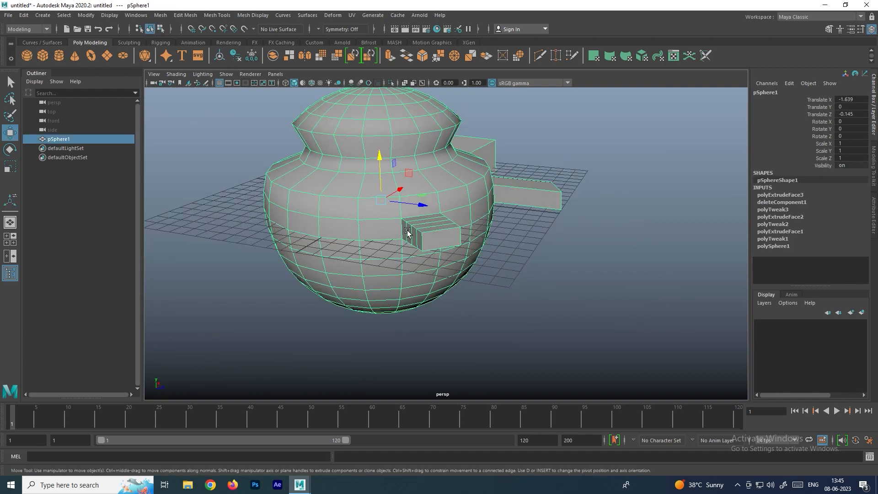
# - Delete the vessel and create a new polygon sphere near the centre of the grid
pyautogui.press('Delete')
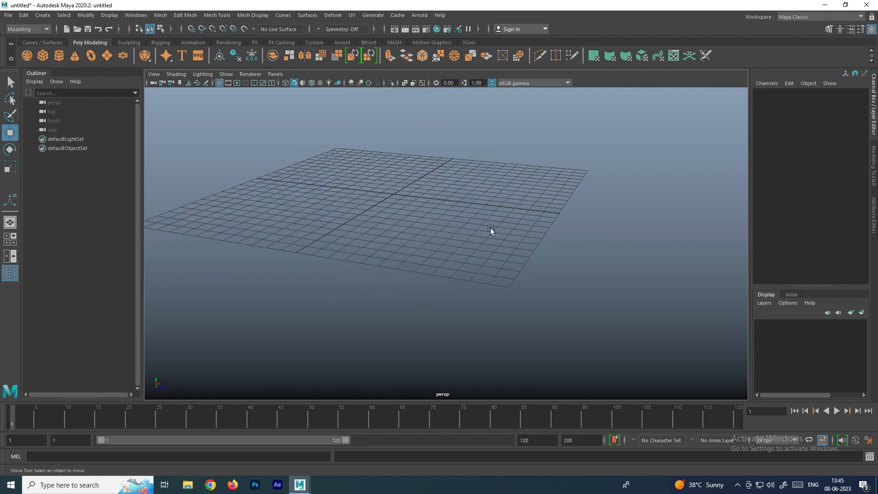
pyautogui.click(27, 56)
pyautogui.moveTo(379, 192); pyautogui.dragTo(450, 218)
# - Duplicate the new sphere, place the copy beside it along the X axis, and reselect the original
pyautogui.keyDown('alt'); pyautogui.moveTo(450, 218); pyautogui.dragTo(457, 240, button='middle'); pyautogui.keyUp('alt')
pyautogui.scroll(2, 458, 240)
pyautogui.moveTo(458, 240)
pyautogui.keyDown('alt'); pyautogui.mouseDown()
pyautogui.moveTo(409, 235)
pyautogui.moveTo(456, 243)
pyautogui.moveTo(441, 255)
pyautogui.moveTo(618, 255)
pyautogui.moveTo(681, 244)
pyautogui.mouseUp(); pyautogui.keyUp('alt')
pyautogui.scroll(-4, 425, 231)
pyautogui.hotkey('ctrl', 'd')
pyautogui.click(476, 257)
pyautogui.keyDown('alt'); pyautogui.moveTo(482, 256); pyautogui.dragTo(450, 239); pyautogui.keyUp('alt')
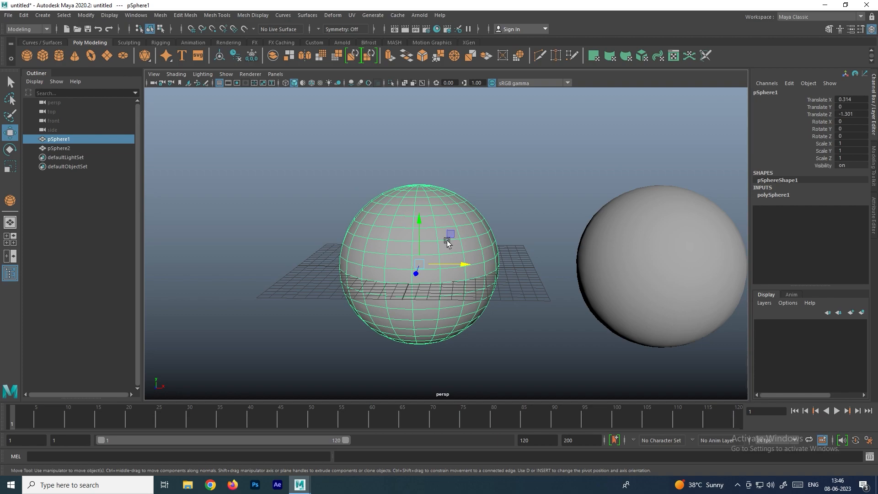
# - Select all faces of the original sphere's upper half in face mode, using an orthographic view
pyautogui.press('space')
pyautogui.press('space')
pyautogui.moveTo(404, 211); pyautogui.dragTo(402, 226, button='right')
pyautogui.scroll(-2, 403, 226)
pyautogui.moveTo(235, 172); pyautogui.dragTo(590, 246)
pyautogui.press('space')
pyautogui.press('space')
# - Extrude the selected upper faces outward with a Local Translate Z of about 2.746
pyautogui.scroll(3, 429, 226)
pyautogui.keyDown('alt'); pyautogui.moveTo(411, 242); pyautogui.dragTo(478, 261, button='middle'); pyautogui.keyUp('alt')
pyautogui.keyDown('shift'); pyautogui.moveTo(495, 233); pyautogui.dragTo(492, 259, button='right'); pyautogui.keyUp('shift')
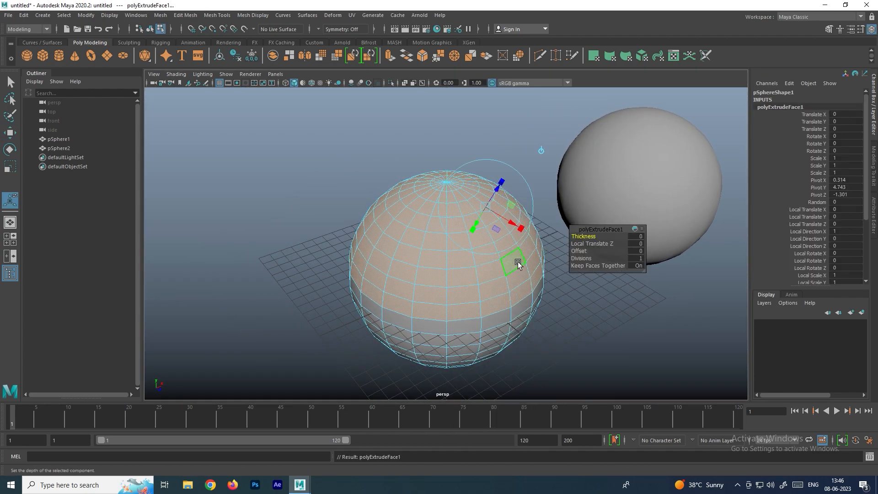
pyautogui.scroll(5, 452, 273)
pyautogui.keyDown('alt'); pyautogui.moveTo(453, 273); pyautogui.dragTo(487, 268); pyautogui.keyUp('alt')
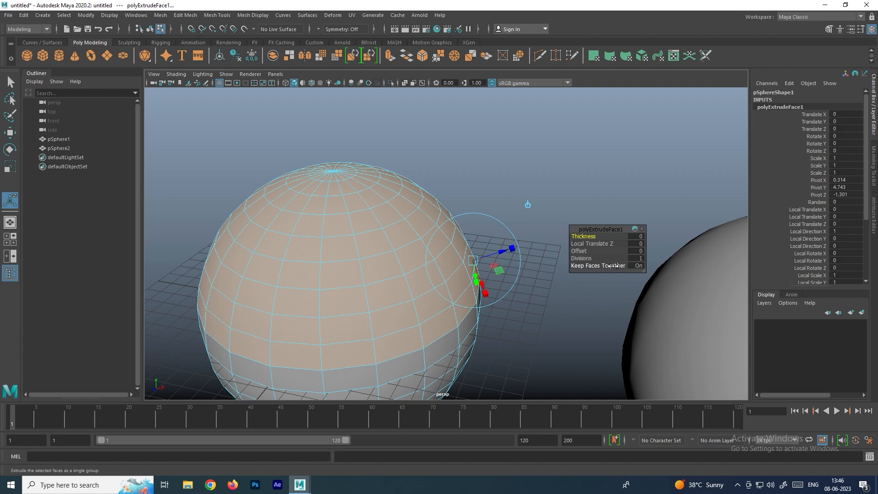
pyautogui.keyDown('alt'); pyautogui.moveTo(541, 289); pyautogui.dragTo(479, 282, button='middle'); pyautogui.keyUp('alt')
pyautogui.moveTo(476, 255); pyautogui.dragTo(522, 233)
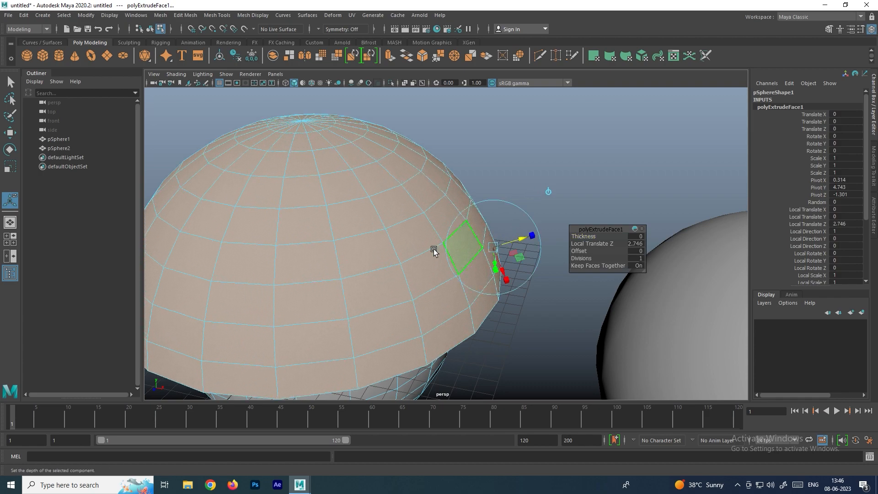
pyautogui.keyDown('alt'); pyautogui.moveTo(440, 248); pyautogui.dragTo(399, 257); pyautogui.keyUp('alt')
pyautogui.keyDown('alt'); pyautogui.moveTo(336, 194); pyautogui.dragTo(434, 256); pyautogui.keyUp('alt')
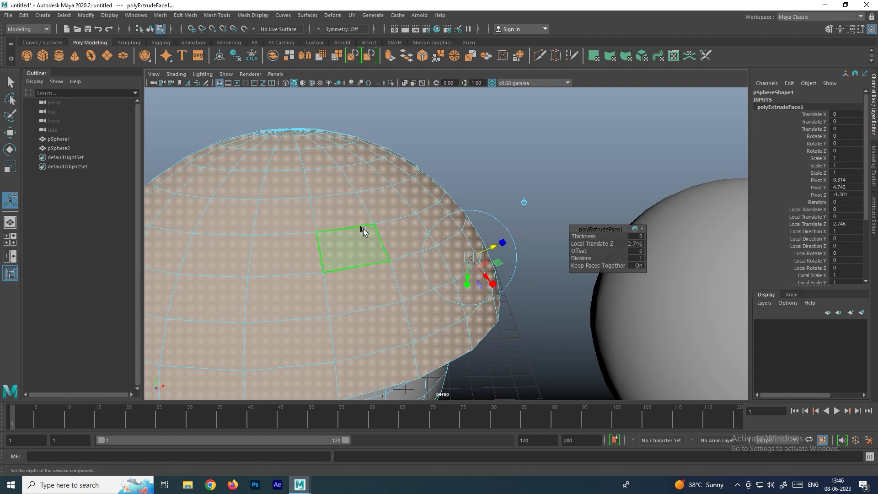
# - Select all faces of the duplicate sphere's upper half in face mode
pyautogui.keyDown('alt'); pyautogui.moveTo(365, 227); pyautogui.dragTo(480, 223); pyautogui.keyUp('alt')
pyautogui.moveTo(480, 223); pyautogui.dragTo(482, 240, button='right')
pyautogui.keyDown('alt'); pyautogui.moveTo(473, 243); pyautogui.dragTo(487, 234); pyautogui.keyUp('alt')
pyautogui.keyDown('alt'); pyautogui.moveTo(516, 236); pyautogui.dragTo(484, 273, button='middle'); pyautogui.keyUp('alt')
pyautogui.moveTo(359, 179); pyautogui.dragTo(641, 272)
pyautogui.keyDown('alt'); pyautogui.moveTo(565, 271); pyautogui.dragTo(503, 256); pyautogui.keyUp('alt')
# - Extrude the duplicate sphere's selected faces individually with Keep Faces Together off and a Local Translate Z of about 3.674
pyautogui.keyDown('shift'); pyautogui.moveTo(503, 256); pyautogui.dragTo(504, 270, button='right'); pyautogui.keyUp('shift')
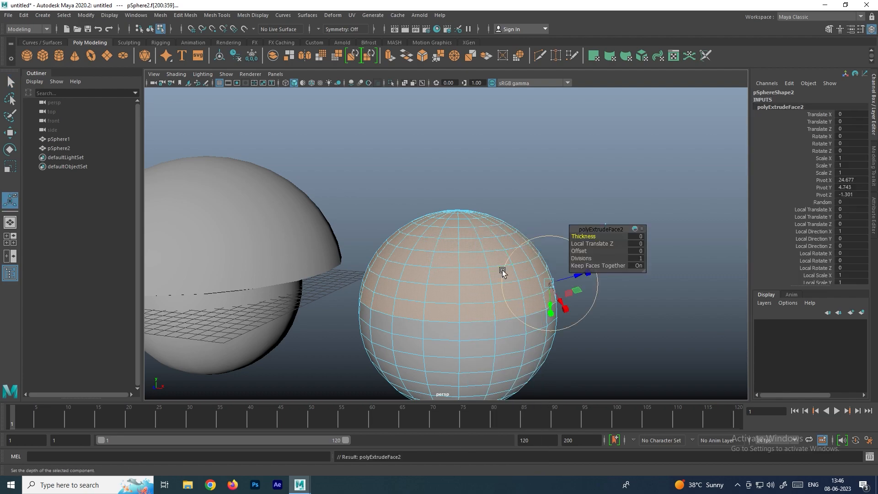
pyautogui.keyDown('alt'); pyautogui.moveTo(466, 281); pyautogui.dragTo(480, 287); pyautogui.keyUp('alt')
pyautogui.keyDown('alt'); pyautogui.moveTo(480, 286); pyautogui.dragTo(427, 278, button='middle'); pyautogui.keyUp('alt')
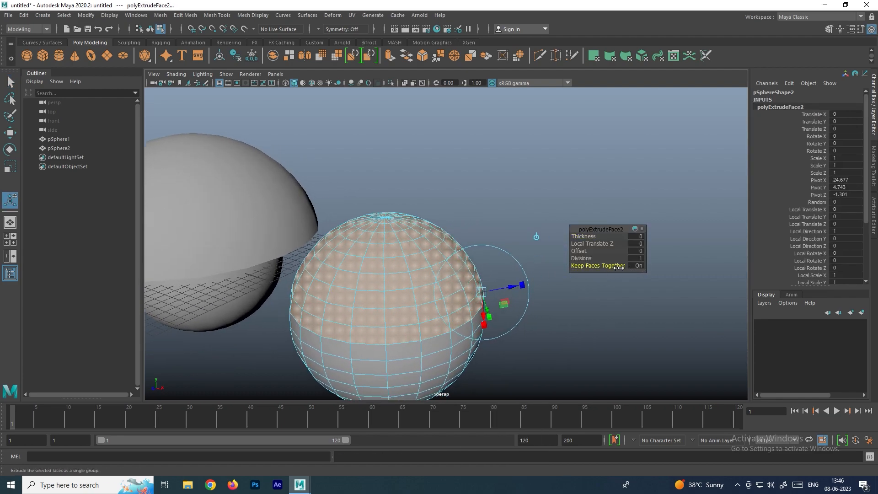
pyautogui.click(639, 266)
pyautogui.keyDown('alt'); pyautogui.moveTo(505, 307); pyautogui.dragTo(525, 290); pyautogui.keyUp('alt')
pyautogui.keyDown('alt'); pyautogui.moveTo(443, 290); pyautogui.dragTo(415, 251); pyautogui.keyUp('alt')
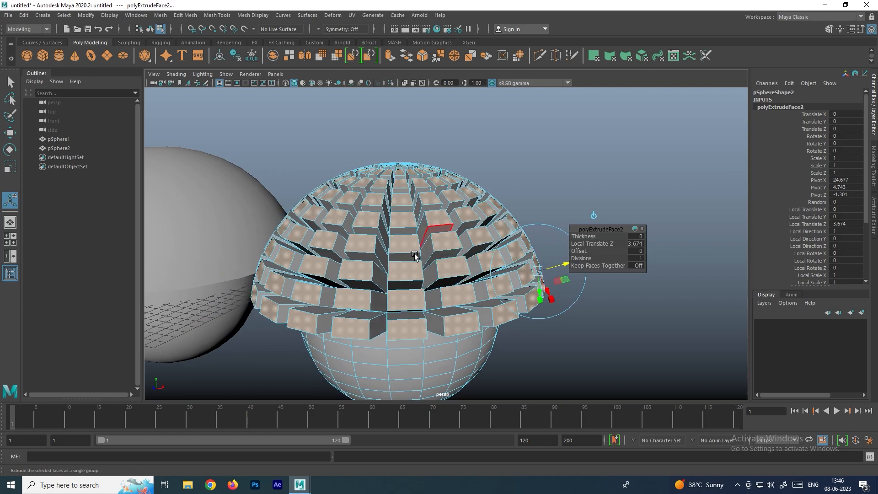
pyautogui.keyDown('alt'); pyautogui.moveTo(452, 278); pyautogui.dragTo(386, 260); pyautogui.keyUp('alt')
pyautogui.scroll(-2, 439, 315)
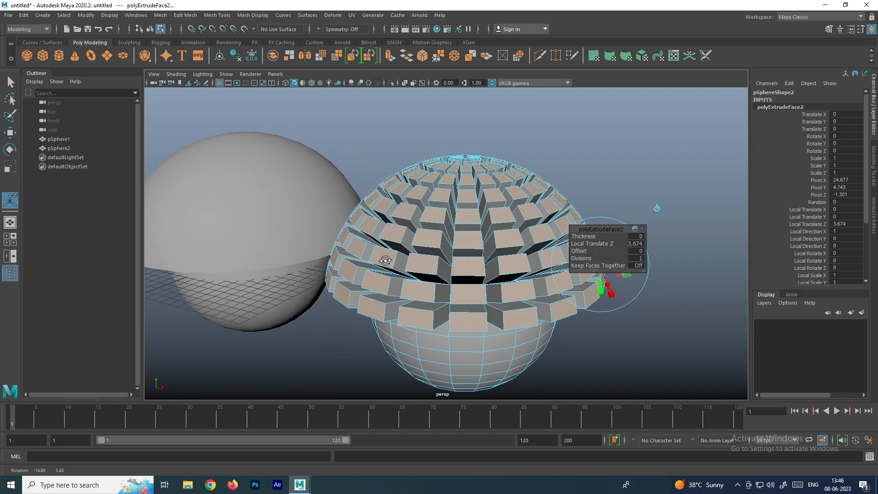
pyautogui.scroll(-4, 393, 271)
# - Return to object mode and select the sphere with the individually extruded faces
pyautogui.moveTo(436, 247); pyautogui.dragTo(501, 180, button='right')
pyautogui.click(501, 180)
pyautogui.scroll(-5, 478, 210)
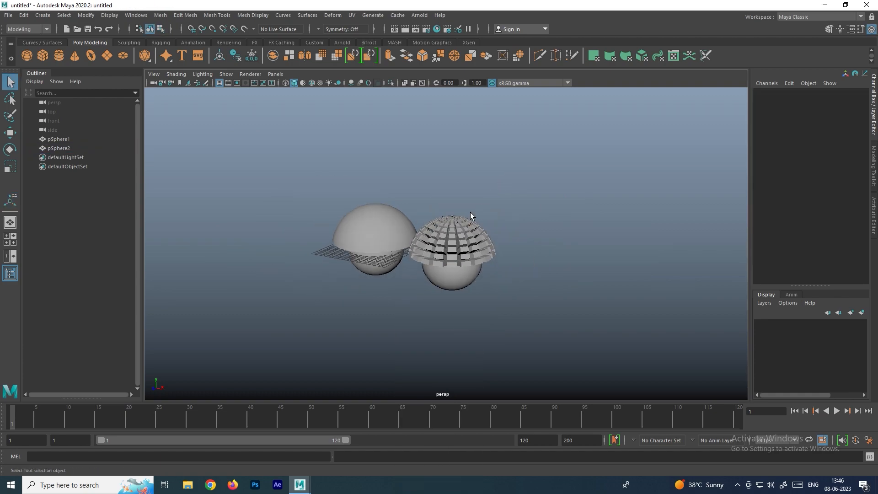
pyautogui.keyDown('alt'); pyautogui.moveTo(476, 211); pyautogui.dragTo(424, 254); pyautogui.keyUp('alt')
pyautogui.click(424, 253)
pyautogui.keyDown('alt'); pyautogui.moveTo(369, 296); pyautogui.dragTo(416, 268, button='middle'); pyautogui.keyUp('alt')
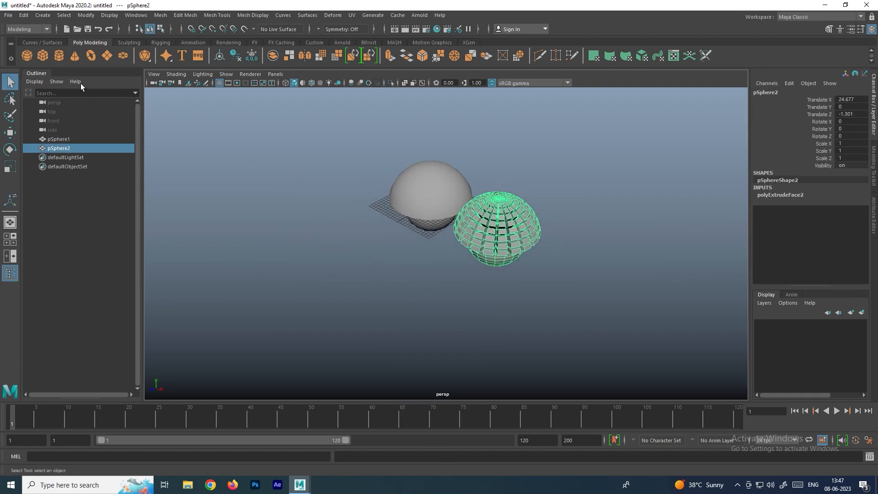
# - Create a wide, flat polygon cube as a slab in the empty area in front of the spheres
pyautogui.click(42, 56)
pyautogui.moveTo(342, 256); pyautogui.dragTo(352, 278)
pyautogui.moveTo(397, 274)
pyautogui.keyDown('alt'); pyautogui.mouseDown(button='right')
pyautogui.moveTo(479, 251)
pyautogui.moveTo(398, 276)
pyautogui.mouseUp(button='right'); pyautogui.keyUp('alt')
pyautogui.click(380, 281)
pyautogui.keyDown('alt'); pyautogui.moveTo(380, 281); pyautogui.dragTo(470, 233); pyautogui.keyUp('alt')
# - Insert four lengthwise edge loops with the Insert Edge Loop tool, dividing the slab into five strips
pyautogui.moveTo(470, 233); pyautogui.dragTo(462, 154, button='right')
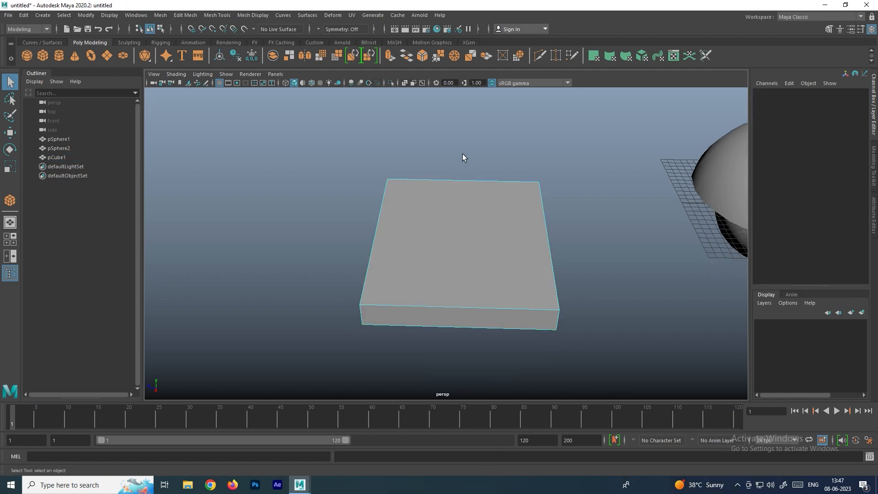
pyautogui.click(453, 313)
pyautogui.moveTo(472, 232); pyautogui.dragTo(523, 220, button='right')
pyautogui.click(577, 219)
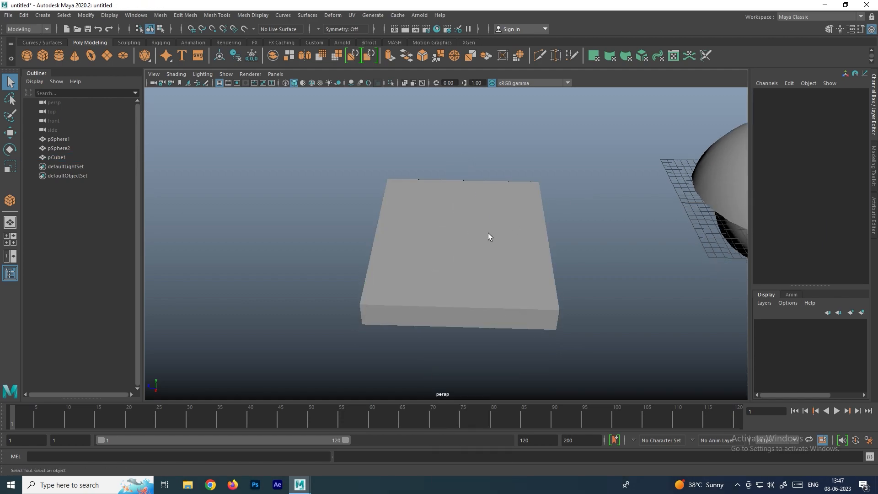
pyautogui.click(471, 231)
pyautogui.keyDown('shift'); pyautogui.moveTo(468, 231); pyautogui.dragTo(402, 248, button='right'); pyautogui.keyUp('shift')
pyautogui.click(394, 307)
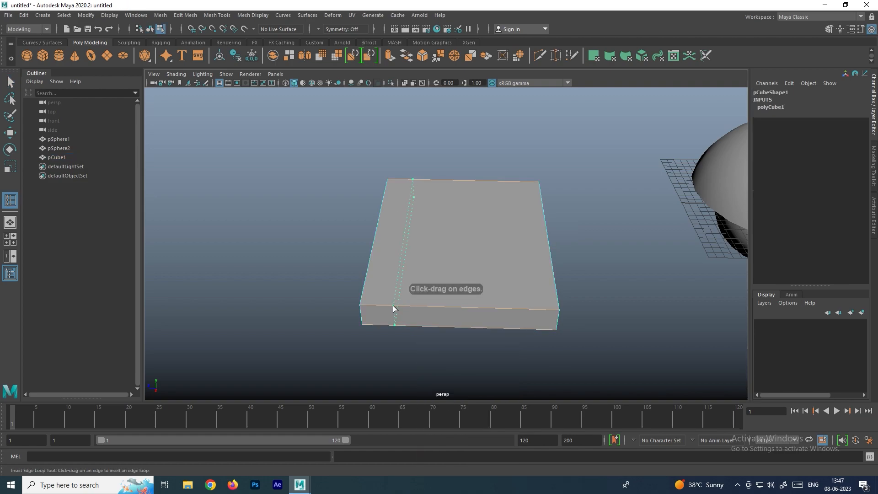
pyautogui.click(438, 311)
pyautogui.click(477, 310)
pyautogui.click(517, 310)
pyautogui.keyDown('alt'); pyautogui.moveTo(517, 310); pyautogui.dragTo(470, 327); pyautogui.keyUp('alt')
pyautogui.press('w')
# - Select the five small faces along the slab's front end in face mode
pyautogui.moveTo(396, 227); pyautogui.dragTo(365, 241, button='right')
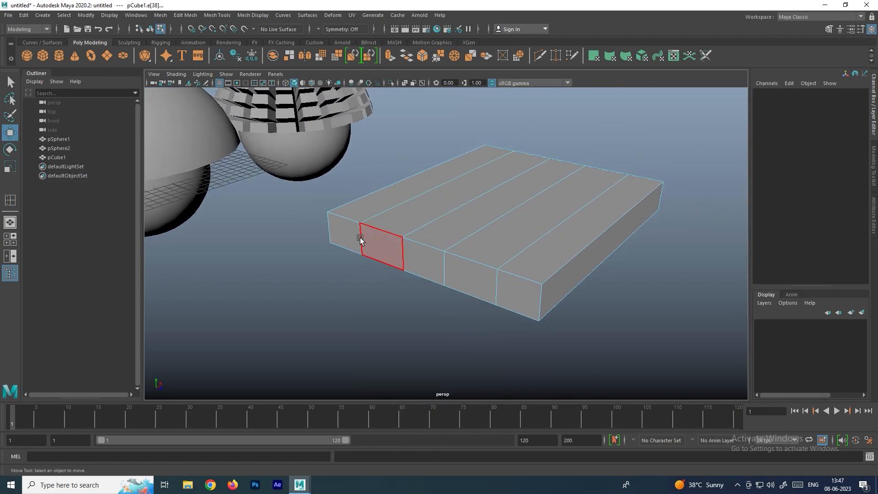
pyautogui.click(372, 238)
pyautogui.keyDown('shift'); pyautogui.click(428, 271); pyautogui.keyUp('shift')
pyautogui.keyDown('shift'); pyautogui.click(482, 284); pyautogui.keyUp('shift')
pyautogui.keyDown('shift'); pyautogui.click(523, 292); pyautogui.keyUp('shift')
# - Extrude the five end faces as one group, Keep Faces Together on, with a Local Translate Z of about 9.77
pyautogui.keyDown('shift'); pyautogui.moveTo(467, 259); pyautogui.dragTo(462, 281, button='right'); pyautogui.keyUp('shift')
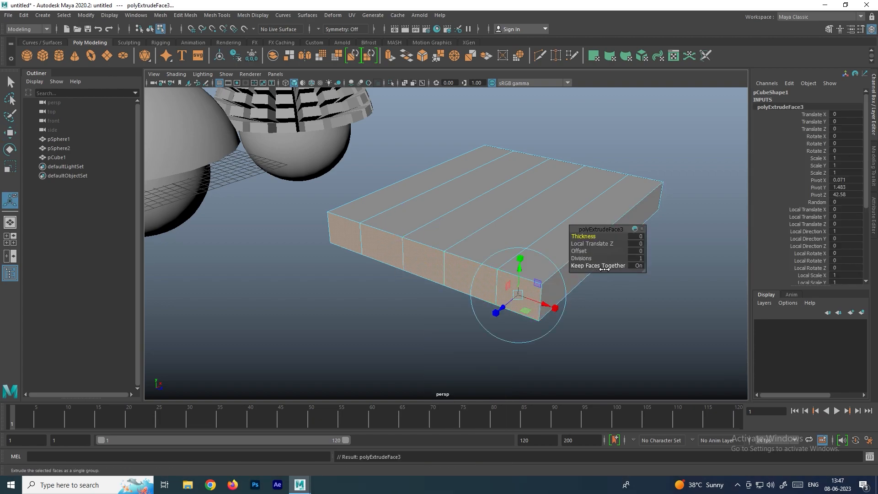
pyautogui.moveTo(501, 306); pyautogui.dragTo(411, 381)
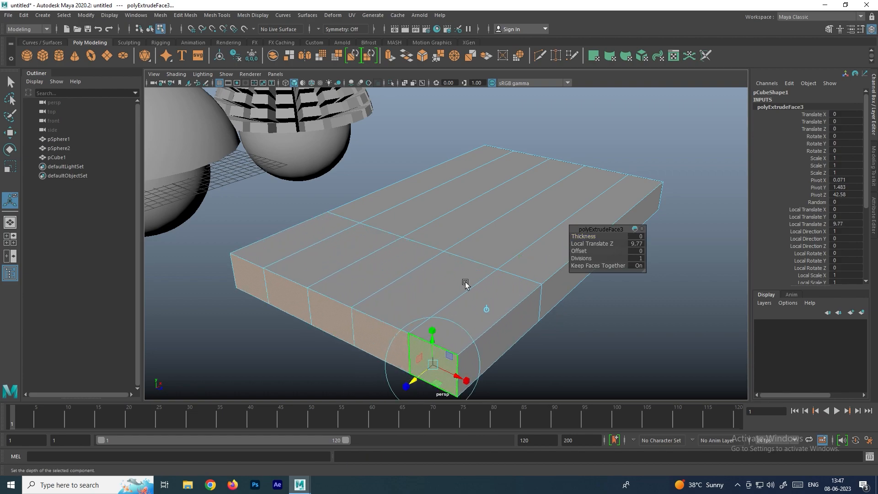
pyautogui.scroll(-3, 450, 305)
pyautogui.keyDown('alt'); pyautogui.moveTo(480, 247); pyautogui.dragTo(454, 236); pyautogui.keyUp('alt')
# - Return the extruded slab to object mode and display it with smooth mesh preview
pyautogui.moveTo(454, 231); pyautogui.dragTo(504, 189, button='right')
pyautogui.click(498, 214)
pyautogui.press('3')
pyautogui.click(623, 164)
pyautogui.click(369, 244)
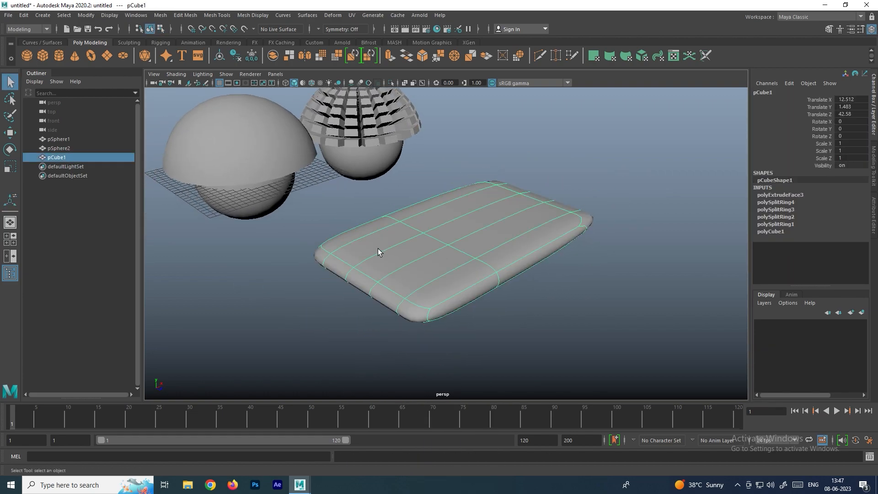
pyautogui.scroll(2, 440, 251)
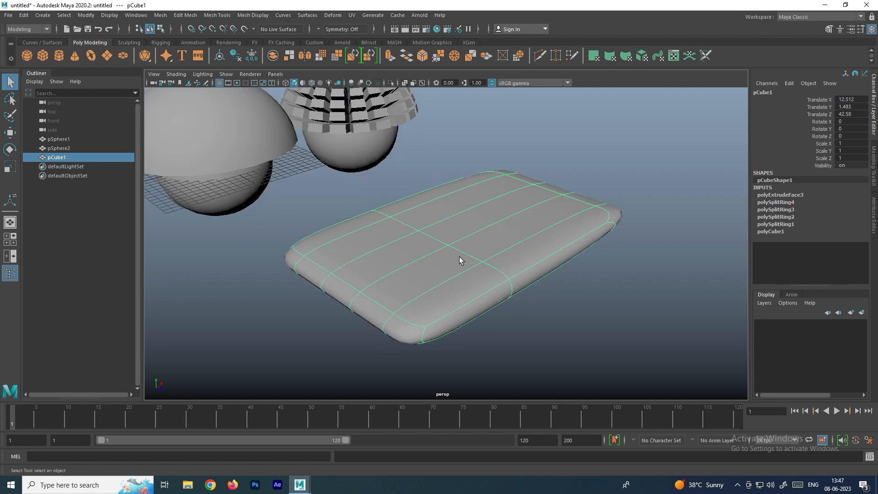
pyautogui.click(490, 260)
# - Undo back through the grouped extrusion to the selection of the slab's five end faces
pyautogui.hotkey('ctrl', 'z')
pyautogui.scroll(-2, 502, 250)
pyautogui.hotkey('ctrl', 'z')
pyautogui.hotkey('ctrl', 'z')
pyautogui.hotkey('ctrl', 'z')
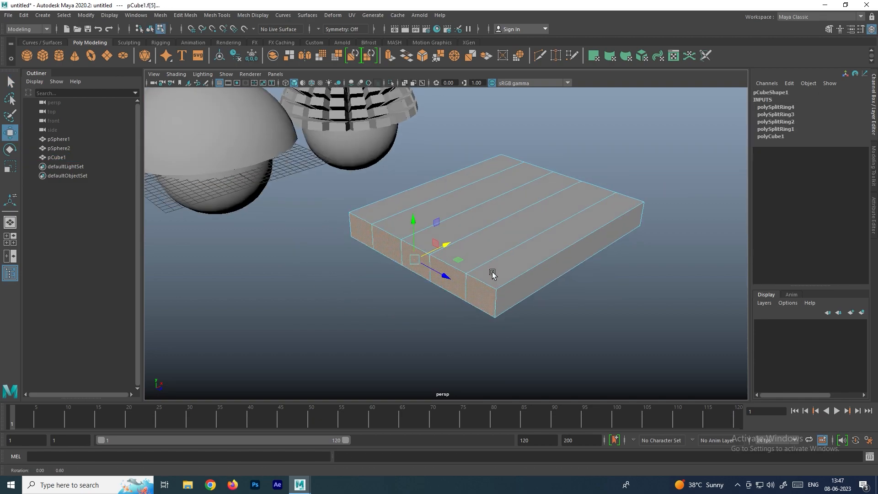
# - Extrude the slab's five end faces outward as separate pieces with Keep Faces Together off
pyautogui.keyDown('alt'); pyautogui.moveTo(492, 273); pyautogui.dragTo(494, 298); pyautogui.keyUp('alt')
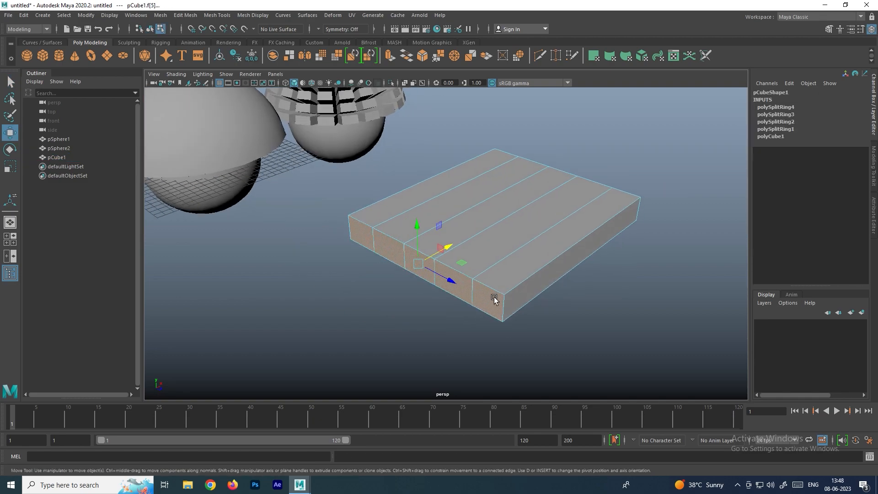
pyautogui.keyDown('shift'); pyautogui.moveTo(492, 270); pyautogui.dragTo(494, 296, button='right'); pyautogui.keyUp('shift')
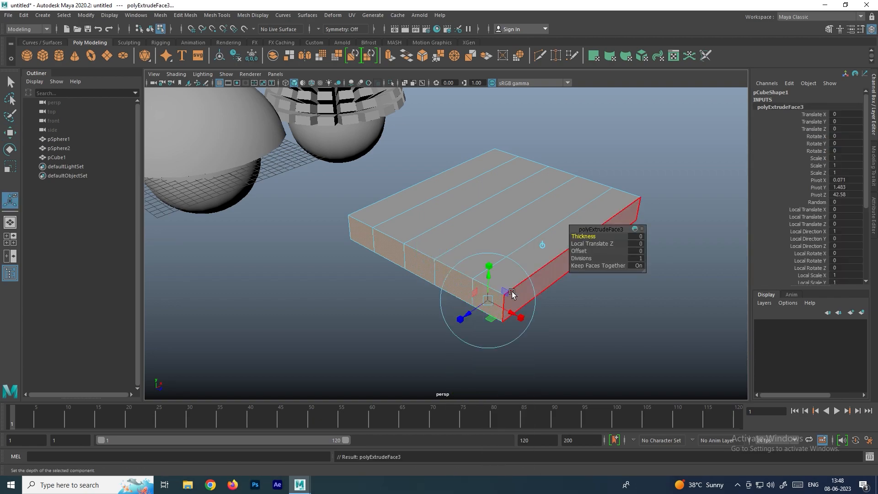
pyautogui.click(604, 266)
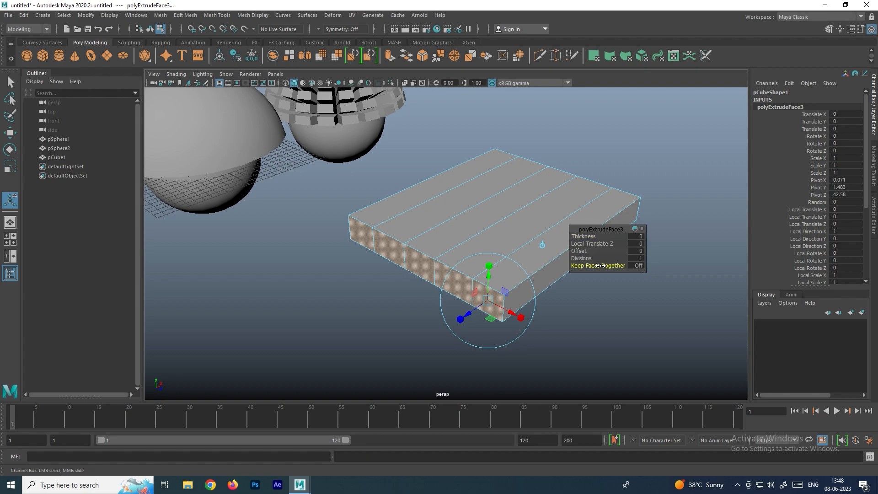
pyautogui.moveTo(471, 315); pyautogui.dragTo(389, 379)
# - Return the slab to object mode and display its separate finger-like extrusions with smooth mesh preview
pyautogui.moveTo(427, 249); pyautogui.dragTo(481, 210, button='right')
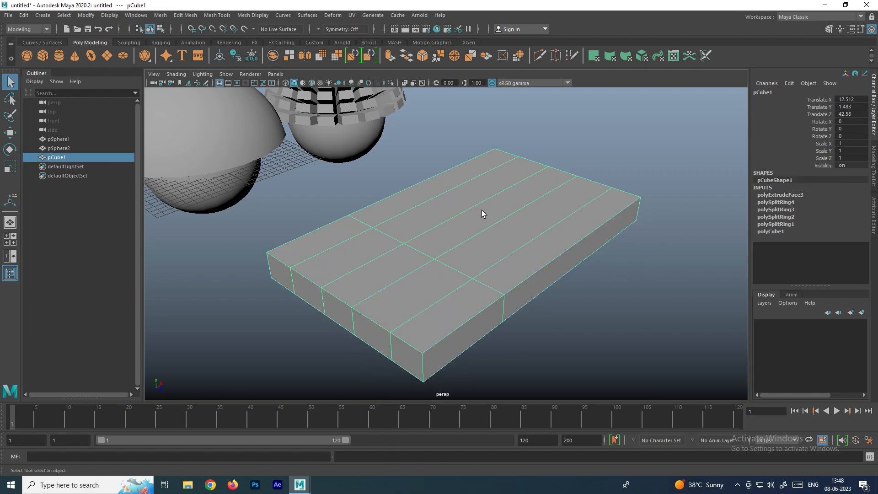
pyautogui.press('3')
pyautogui.keyDown('alt'); pyautogui.moveTo(430, 258); pyautogui.dragTo(489, 255); pyautogui.keyUp('alt')
pyautogui.scroll(2, 469, 258)
pyautogui.scroll(2, 490, 249)
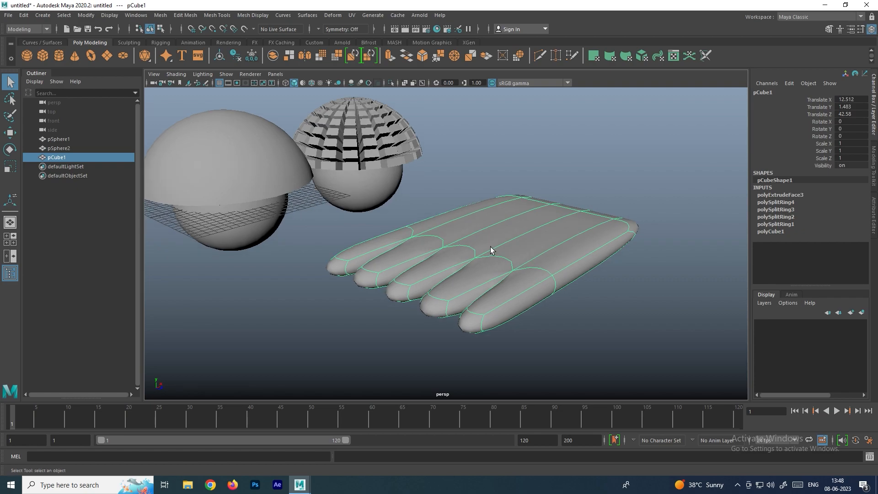
# - Compare the individually extruded faces on the second sphere with the smoothed slab's separate fingers
pyautogui.click(380, 191)
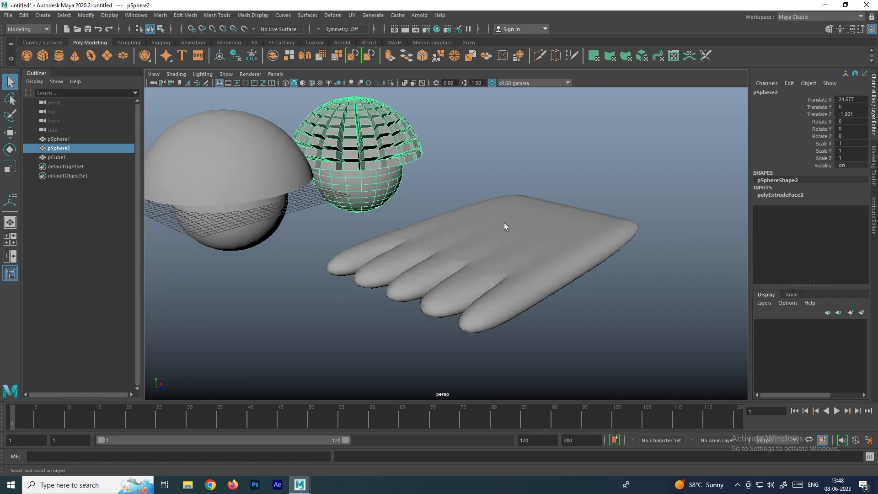
pyautogui.click(504, 241)
pyautogui.keyDown('alt'); pyautogui.moveTo(537, 239); pyautogui.dragTo(497, 255); pyautogui.keyUp('alt')
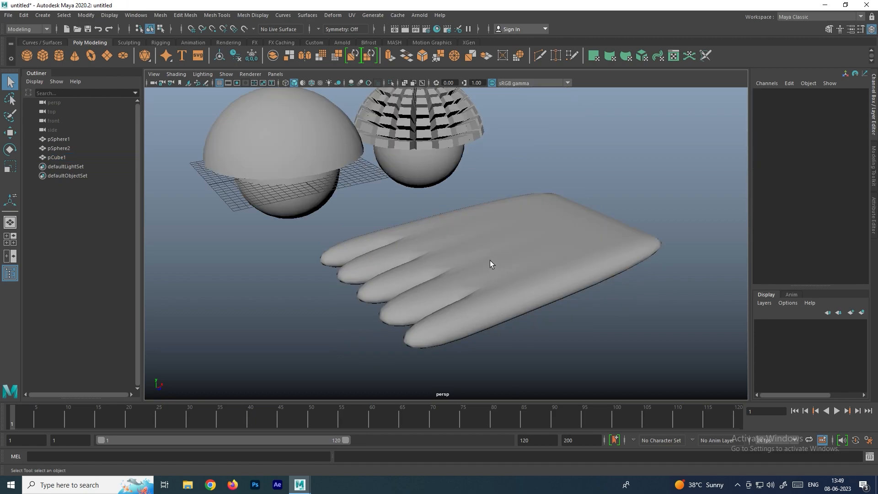
pyautogui.click(490, 259)
pyautogui.scroll(-2, 471, 224)
pyautogui.keyDown('alt'); pyautogui.moveTo(470, 220); pyautogui.dragTo(461, 245, button='middle'); pyautogui.keyUp('alt')
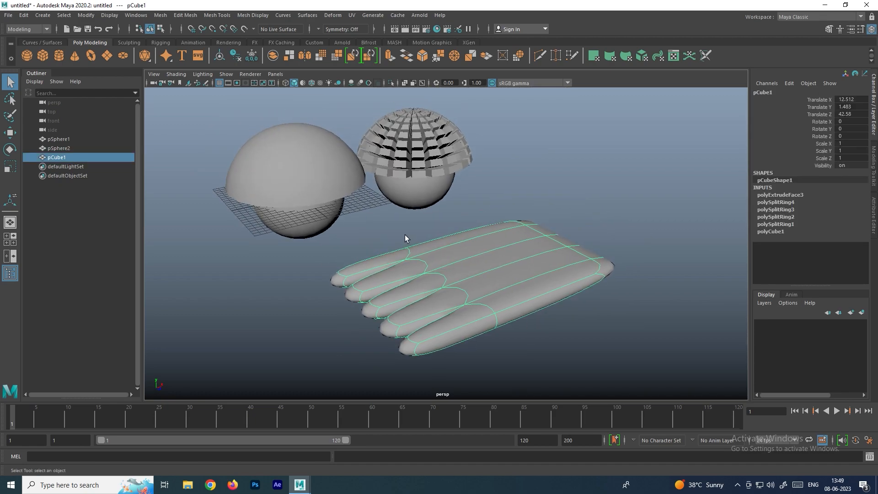
pyautogui.scroll(2, 389, 231)
pyautogui.scroll(-4, 361, 231)
# - Delete both spheres and the slab, leaving the scene empty and the grid framed
pyautogui.moveTo(571, 313); pyautogui.dragTo(322, 168)
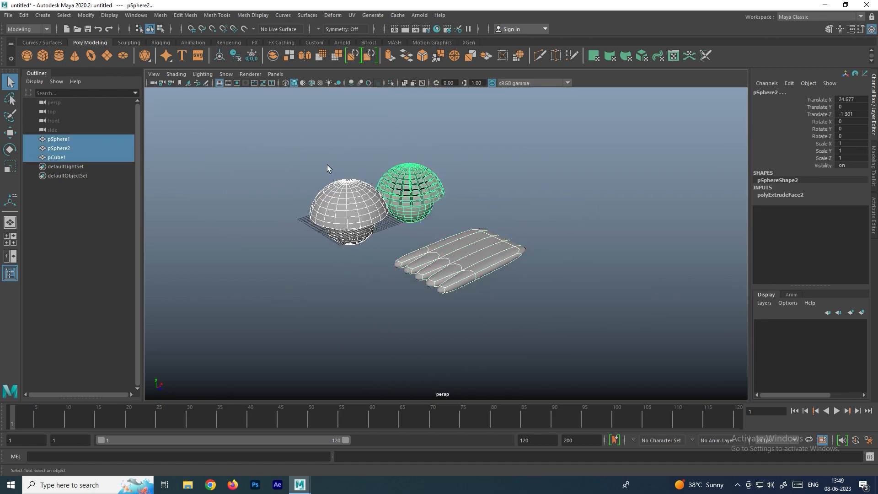
pyautogui.press('Delete')
pyautogui.press('f')
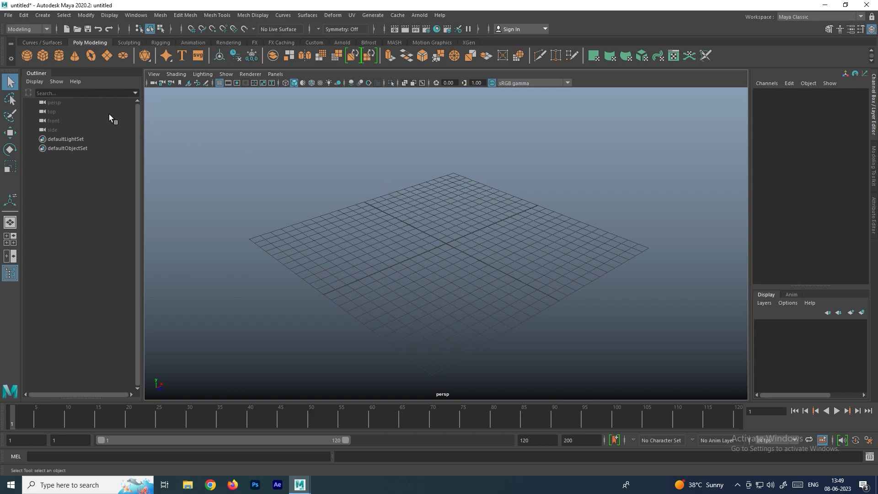
# - Create a polygon cube about 9.55 wide, 7.51 high and 7.74 deep on the grid
pyautogui.click(43, 56)
pyautogui.moveTo(425, 227); pyautogui.dragTo(388, 170)
pyautogui.rightClick(388, 169)
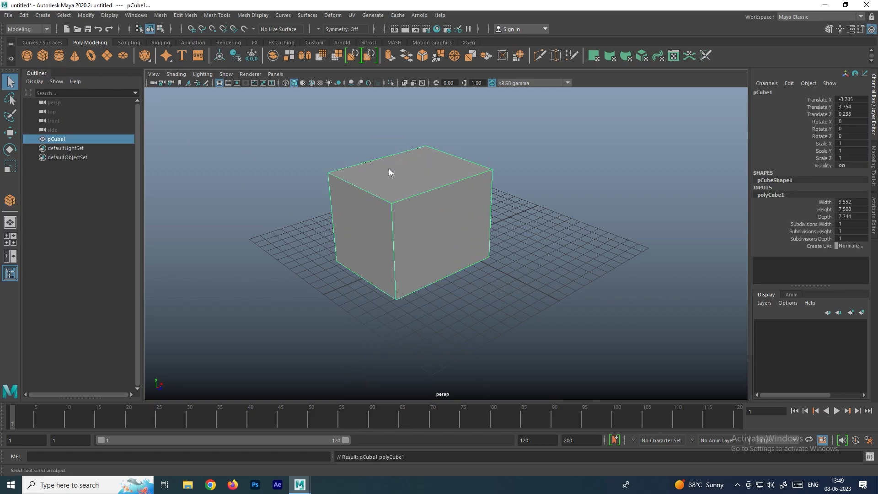
# - Try to apply Wedge Face to the cube's top face in face mode, and clear the selection
pyautogui.moveTo(389, 172); pyautogui.dragTo(389, 186, button='right')
pyautogui.click(396, 172)
pyautogui.rightClick(396, 172)
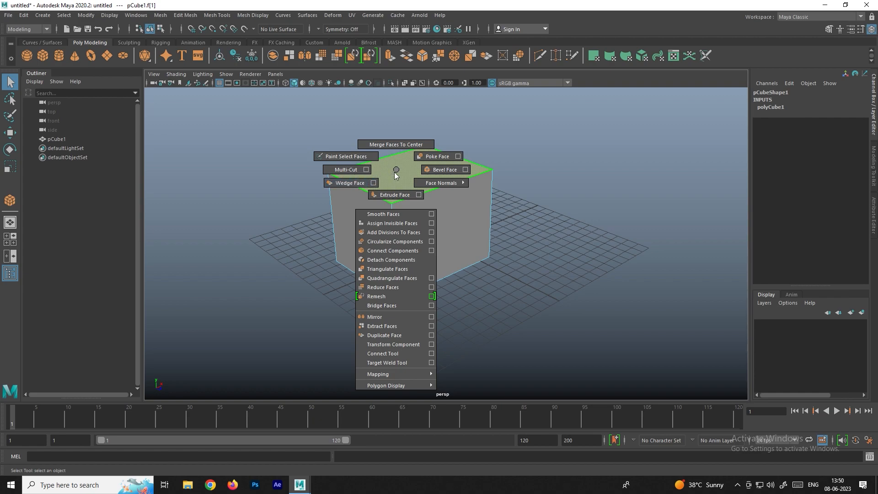
pyautogui.click(350, 186)
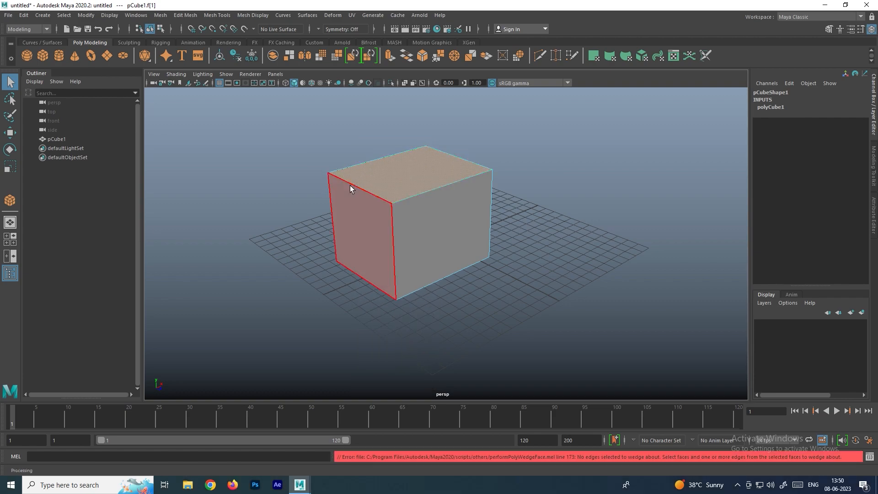
pyautogui.click(540, 247)
# - Select the cube's top face again and inspect it from several angles
pyautogui.scroll(4, 418, 197)
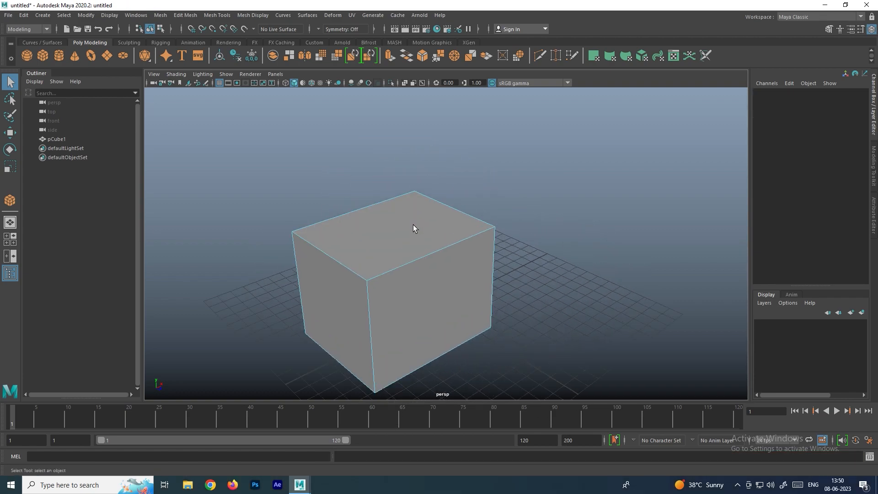
pyautogui.click(380, 228)
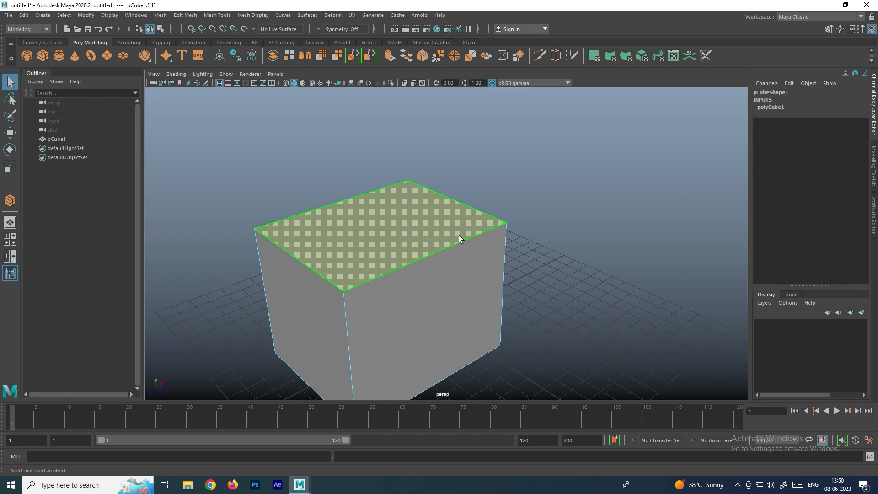
pyautogui.keyDown('alt'); pyautogui.moveTo(396, 227); pyautogui.dragTo(388, 192); pyautogui.keyUp('alt')
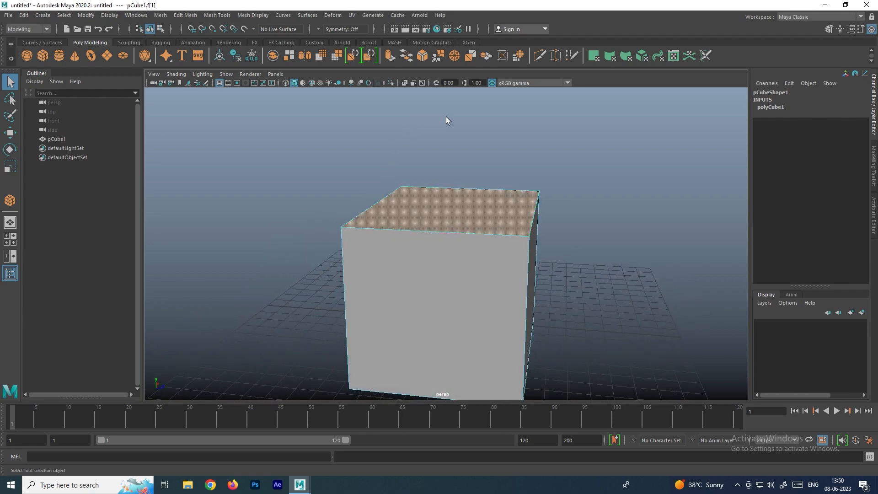
pyautogui.keyDown('alt'); pyautogui.moveTo(511, 175); pyautogui.dragTo(451, 236); pyautogui.keyUp('alt')
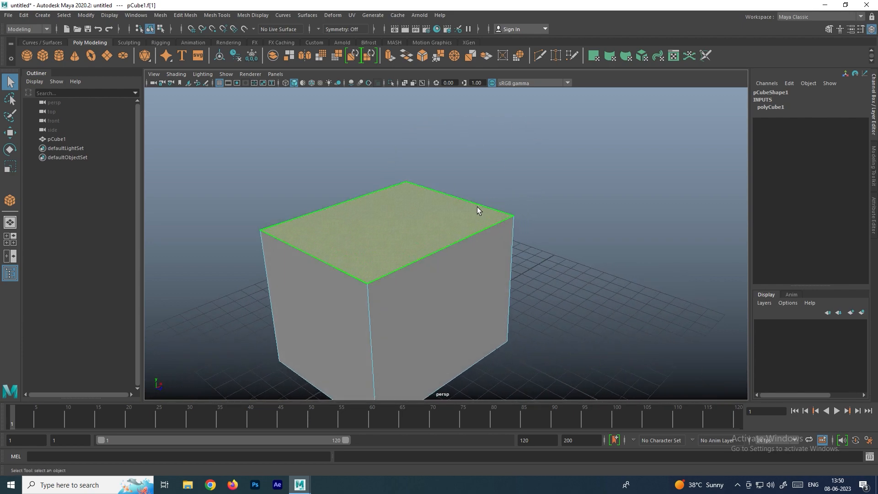
# - Switch the cube to edge mode and select the two front edges of its top face
pyautogui.moveTo(418, 213); pyautogui.dragTo(482, 175, button='right')
pyautogui.click(400, 229)
pyautogui.moveTo(405, 219); pyautogui.dragTo(407, 202, button='right')
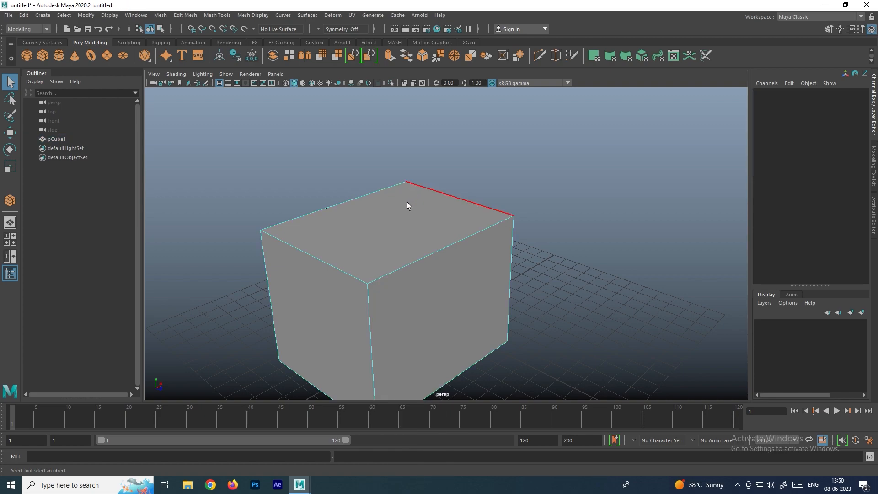
pyautogui.click(416, 256)
pyautogui.keyDown('shift'); pyautogui.click(341, 270); pyautogui.keyUp('shift')
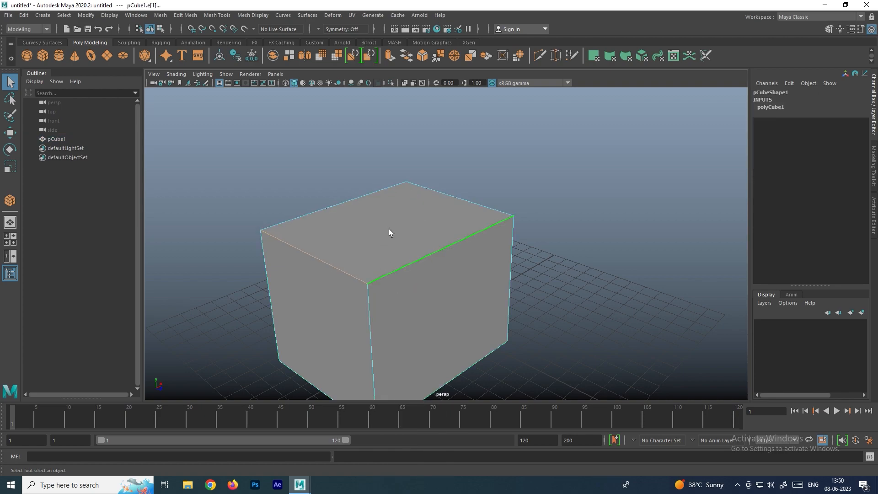
pyautogui.click(539, 203)
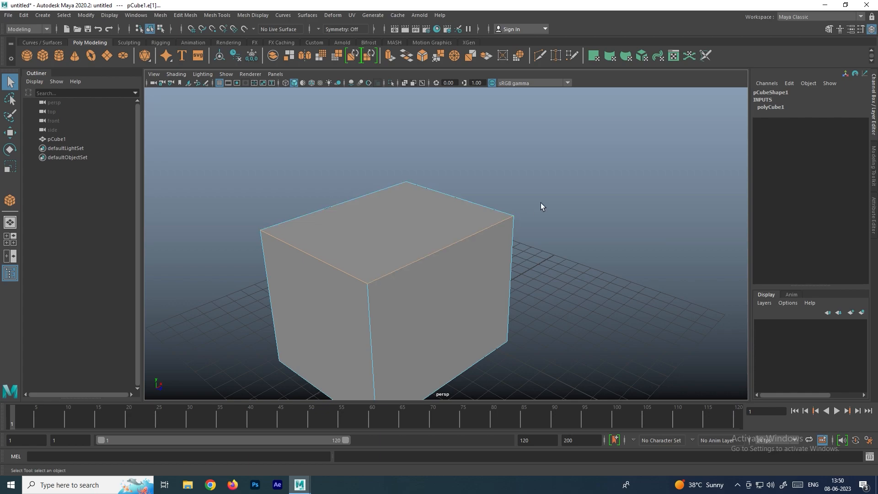
# - Switch the cube to Multi component mode and select its top face
pyautogui.moveTo(388, 225); pyautogui.dragTo(424, 232, button='right')
pyautogui.click(477, 180)
pyautogui.click(384, 223)
pyautogui.keyDown('alt'); pyautogui.moveTo(532, 220); pyautogui.dragTo(374, 276); pyautogui.keyUp('alt')
pyautogui.click(388, 257)
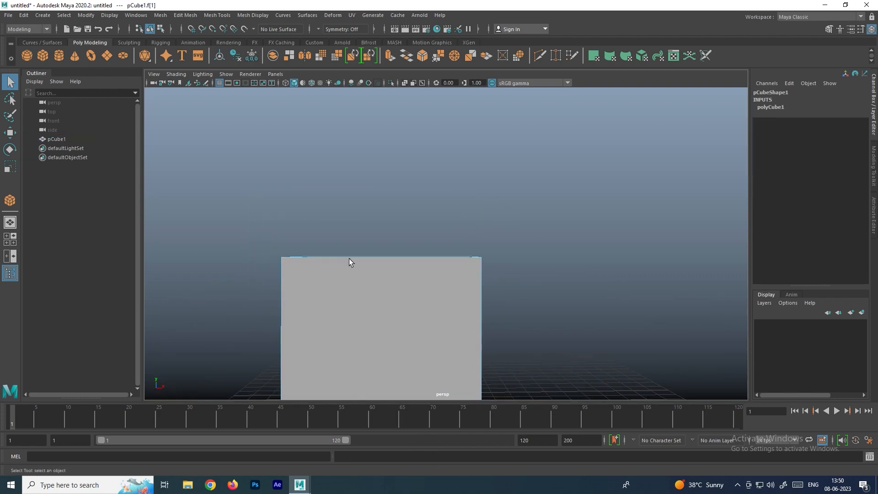
pyautogui.keyDown('alt'); pyautogui.moveTo(426, 158); pyautogui.dragTo(401, 200); pyautogui.keyUp('alt')
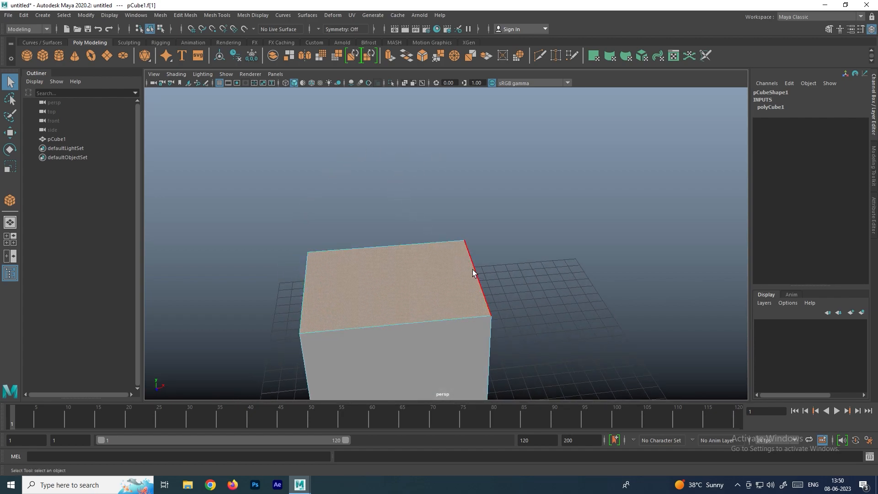
pyautogui.keyDown('alt'); pyautogui.moveTo(473, 267); pyautogui.dragTo(462, 256); pyautogui.keyUp('alt')
# - Select the cube's top face together with one of its side edges in Multi mode and apply Wedge Face around that edge
pyautogui.click(575, 246)
pyautogui.keyDown('alt'); pyautogui.moveTo(575, 246); pyautogui.dragTo(429, 247); pyautogui.keyUp('alt')
pyautogui.moveTo(418, 233); pyautogui.dragTo(465, 247, button='right')
pyautogui.click(437, 242)
pyautogui.keyDown('alt'); pyautogui.moveTo(437, 242); pyautogui.dragTo(502, 235); pyautogui.keyUp('alt')
pyautogui.keyDown('alt'); pyautogui.moveTo(563, 240); pyautogui.dragTo(469, 221); pyautogui.keyUp('alt')
pyautogui.keyDown('shift'); pyautogui.moveTo(468, 219); pyautogui.dragTo(416, 235, button='right'); pyautogui.keyUp('shift')
pyautogui.scroll(-5, 482, 258)
pyautogui.keyDown('alt'); pyautogui.moveTo(480, 257); pyautogui.dragTo(427, 249); pyautogui.keyUp('alt')
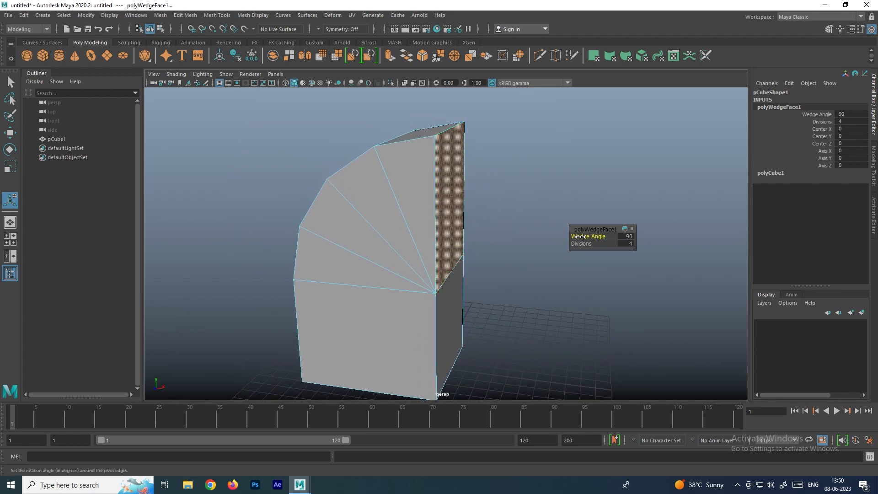
# - Set the cube wedge's angle to about 31.558 and its divisions to 12
pyautogui.moveTo(590, 237); pyautogui.dragTo(565, 243)
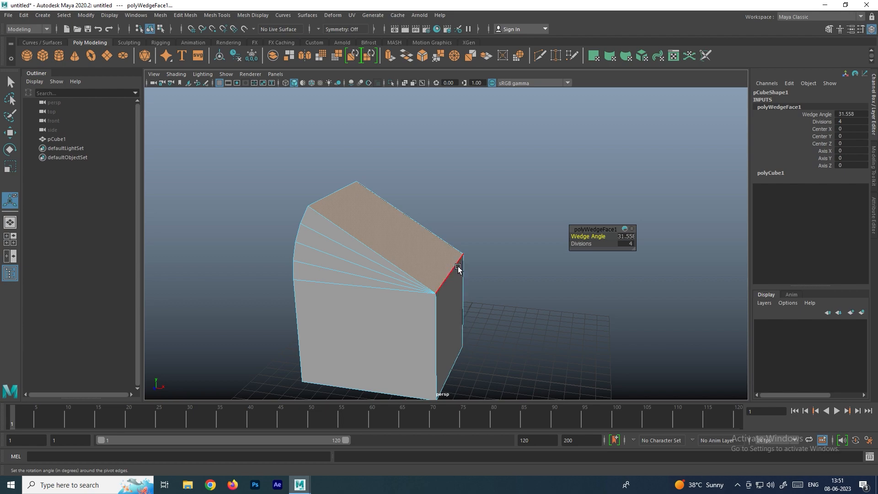
pyautogui.keyDown('alt'); pyautogui.moveTo(354, 259); pyautogui.dragTo(606, 250); pyautogui.keyUp('alt')
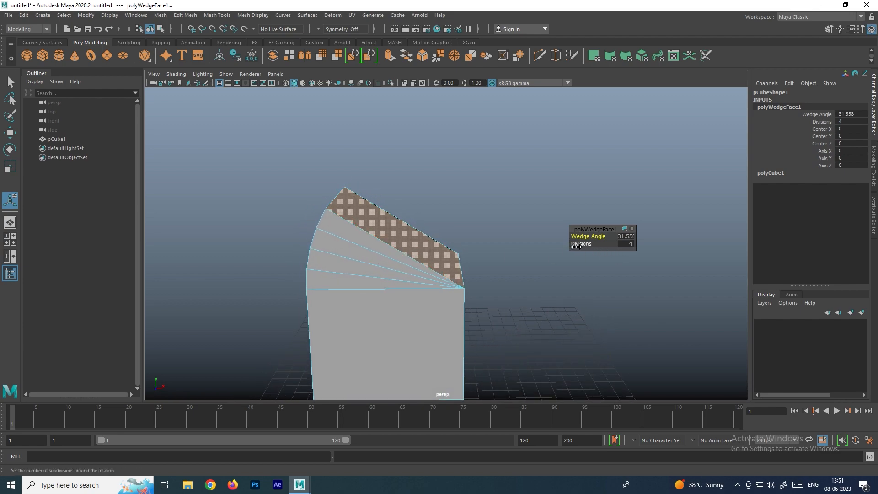
pyautogui.click(579, 243)
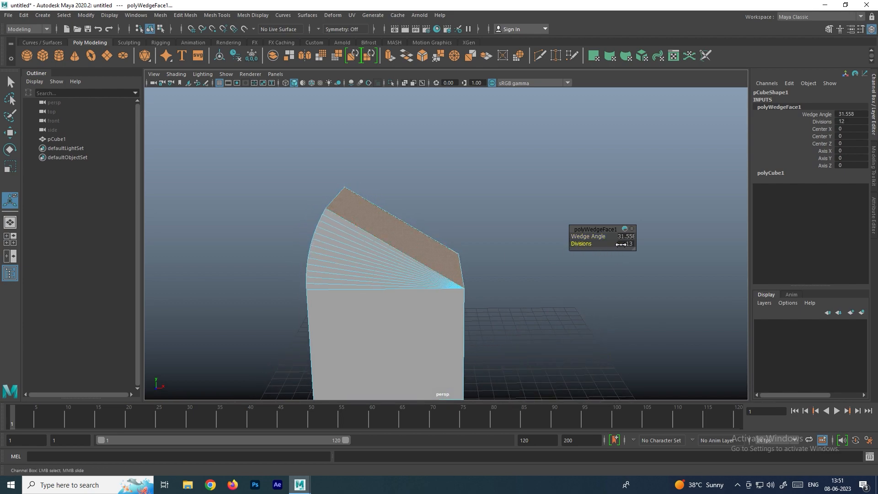
pyautogui.moveTo(580, 243); pyautogui.dragTo(610, 242)
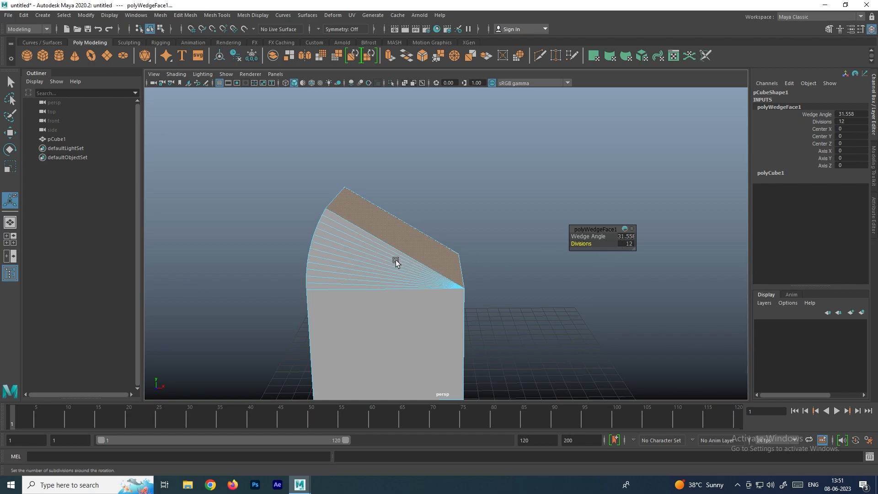
pyautogui.keyDown('alt'); pyautogui.moveTo(397, 260); pyautogui.dragTo(419, 252); pyautogui.keyUp('alt')
pyautogui.keyDown('alt'); pyautogui.moveTo(471, 258); pyautogui.dragTo(455, 257); pyautogui.keyUp('alt')
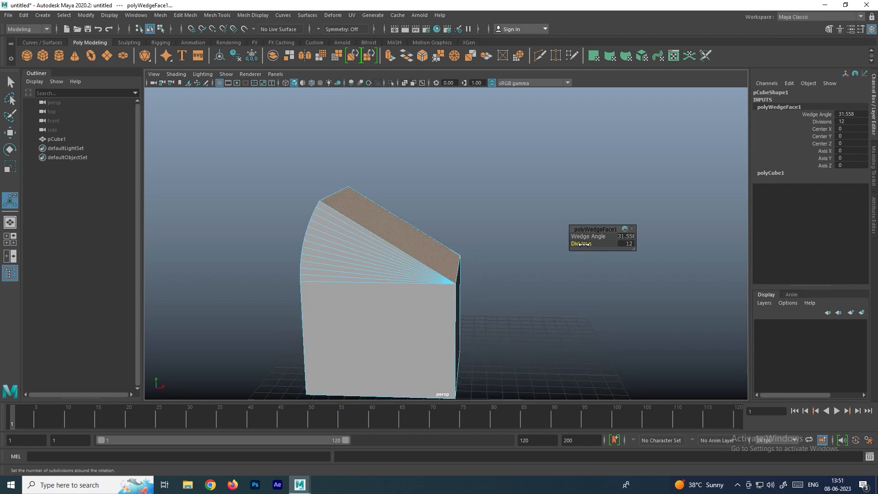
# - Try a negative wedge angle of about -13.132 on the cube and undo the change
pyautogui.moveTo(584, 239); pyautogui.dragTo(564, 238)
pyautogui.keyDown('alt'); pyautogui.moveTo(494, 220); pyautogui.dragTo(492, 255); pyautogui.keyUp('alt')
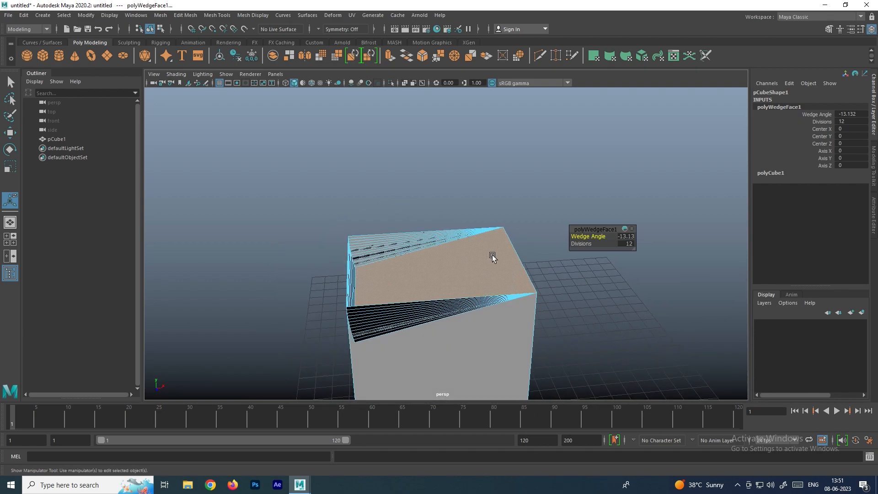
pyautogui.hotkey('ctrl', 'z')
# - Delete the wedged cube from the scene
pyautogui.click(524, 165)
pyautogui.scroll(-5, 435, 257)
pyautogui.click(457, 252)
pyautogui.press('Delete')
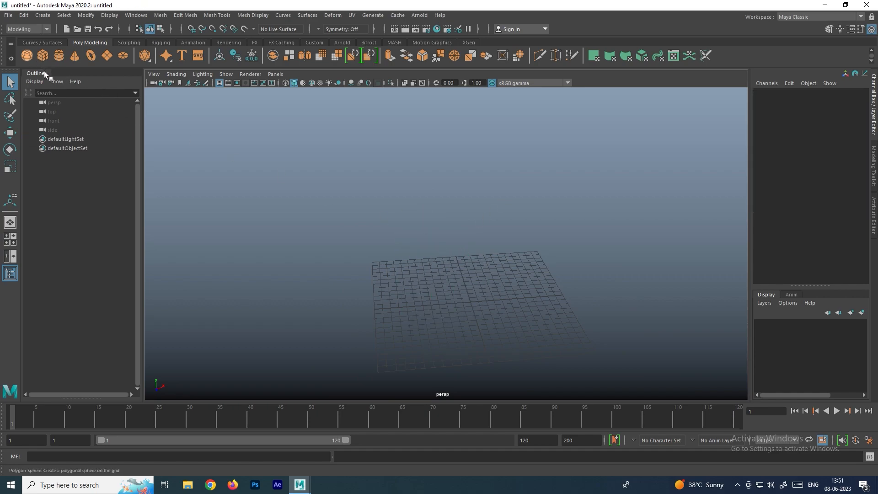
# - Create a polygon sphere with a radius of about 10.737 and stretch it along Z to a scale of about 3.222
pyautogui.click(27, 57)
pyautogui.moveTo(435, 287); pyautogui.dragTo(400, 240)
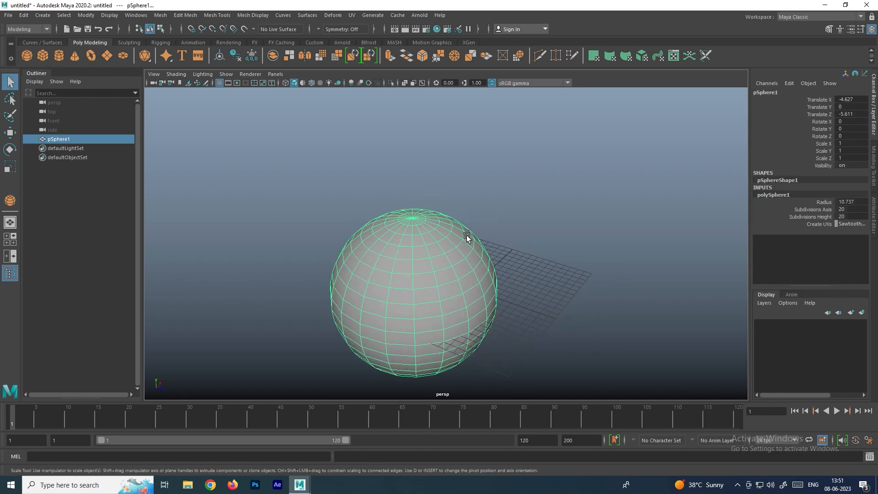
pyautogui.press('r')
pyautogui.moveTo(455, 302); pyautogui.dragTo(516, 241)
pyautogui.keyDown('alt'); pyautogui.moveTo(464, 249); pyautogui.dragTo(432, 218); pyautogui.keyUp('alt')
pyautogui.keyDown('alt'); pyautogui.moveTo(437, 250); pyautogui.dragTo(372, 214); pyautogui.keyUp('alt')
# - Switch the sphere to Multi component mode and select two vertically adjacent faces on its side
pyautogui.moveTo(373, 213); pyautogui.dragTo(396, 224, button='right')
pyautogui.click(396, 234)
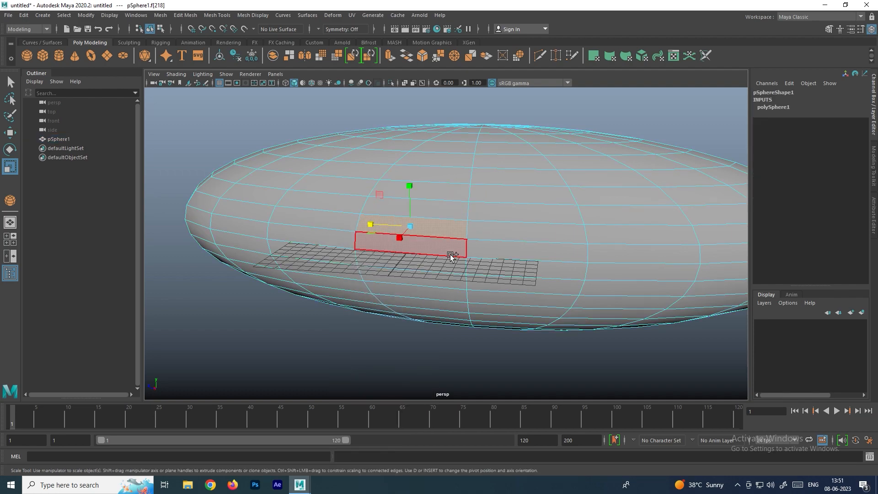
pyautogui.click(440, 245)
pyautogui.scroll(5, 394, 233)
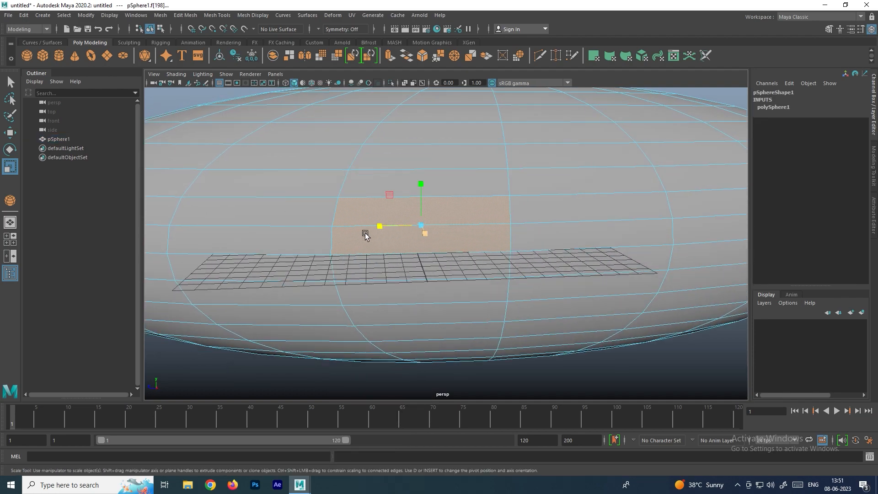
pyautogui.keyDown('shift'); pyautogui.click(336, 211); pyautogui.keyUp('shift')
pyautogui.keyDown('shift'); pyautogui.click(334, 242); pyautogui.keyUp('shift')
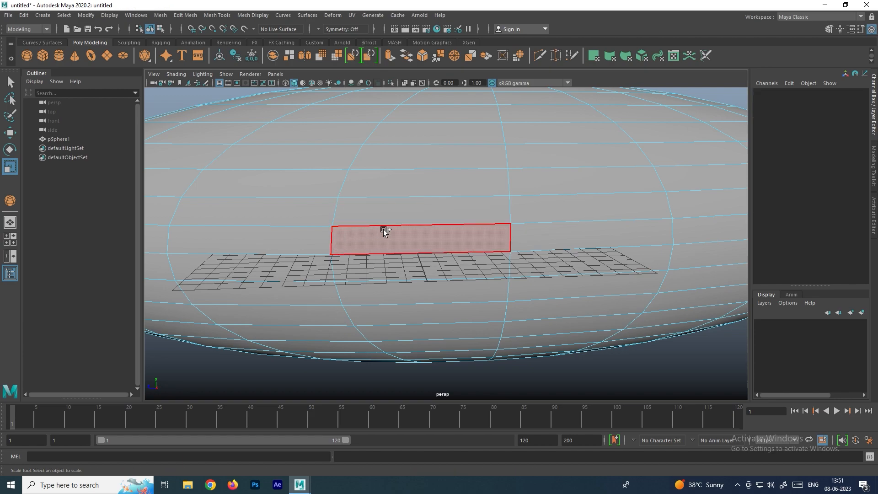
pyautogui.keyDown('alt'); pyautogui.moveTo(361, 221); pyautogui.dragTo(360, 251); pyautogui.keyUp('alt')
pyautogui.click(358, 255)
pyautogui.keyDown('shift'); pyautogui.click(359, 225); pyautogui.keyUp('shift')
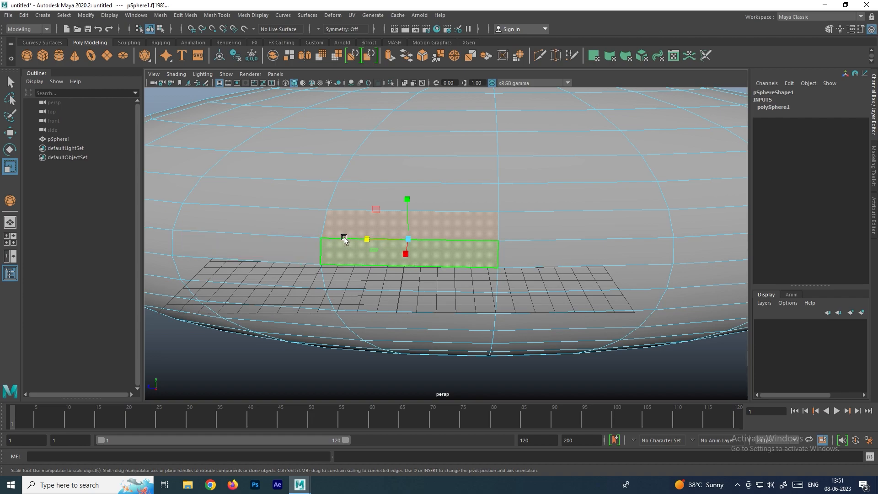
# - Return the sphere to object mode and back to Multi mode, keeping the two adjacent side faces selected for the wedge
pyautogui.moveTo(345, 234); pyautogui.dragTo(390, 218, button='right')
pyautogui.rightClick(372, 217)
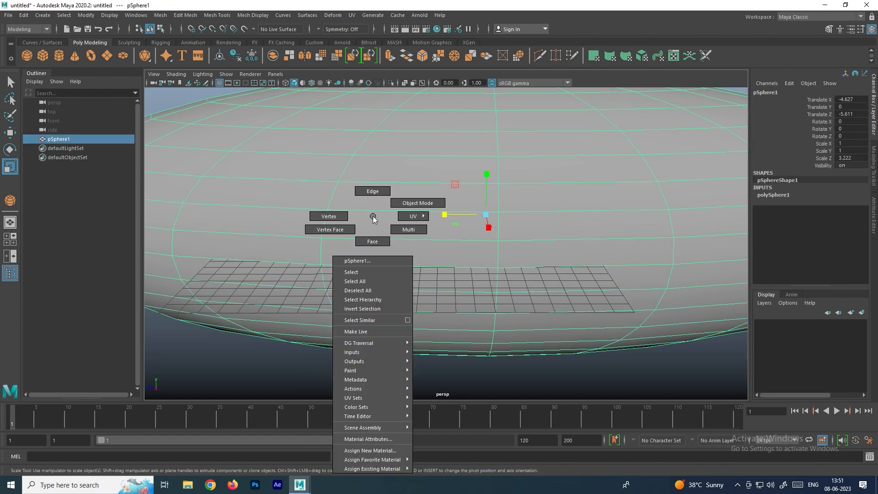
pyautogui.click(402, 230)
pyautogui.click(399, 234)
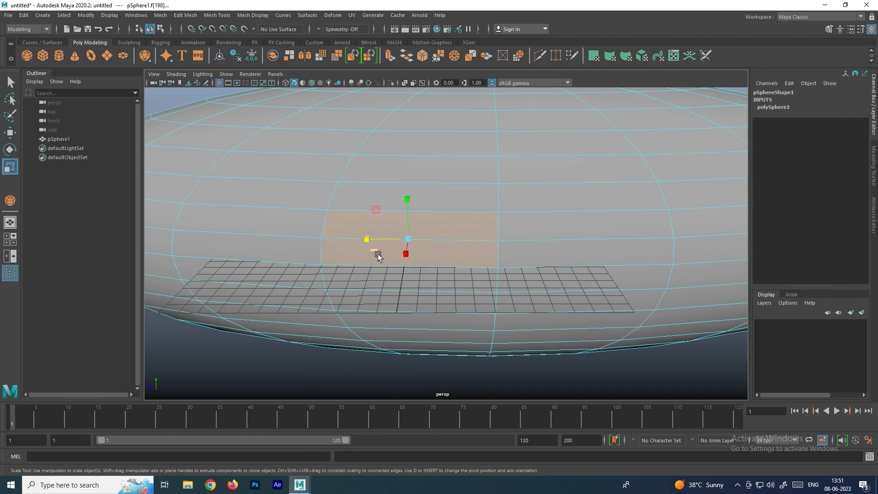
pyautogui.click(539, 270)
pyautogui.click(457, 260)
pyautogui.keyDown('alt'); pyautogui.moveTo(368, 236); pyautogui.dragTo(431, 259); pyautogui.keyUp('alt')
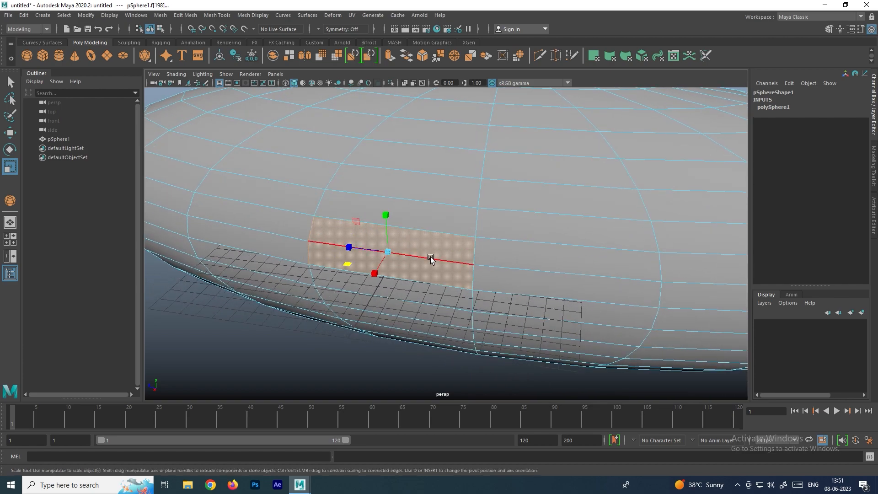
# - Apply Wedge Face to the two side faces of the sphere and set the wedge angle to about 54.477
pyautogui.keyDown('shift'); pyautogui.rightClick(413, 243); pyautogui.keyUp('shift')
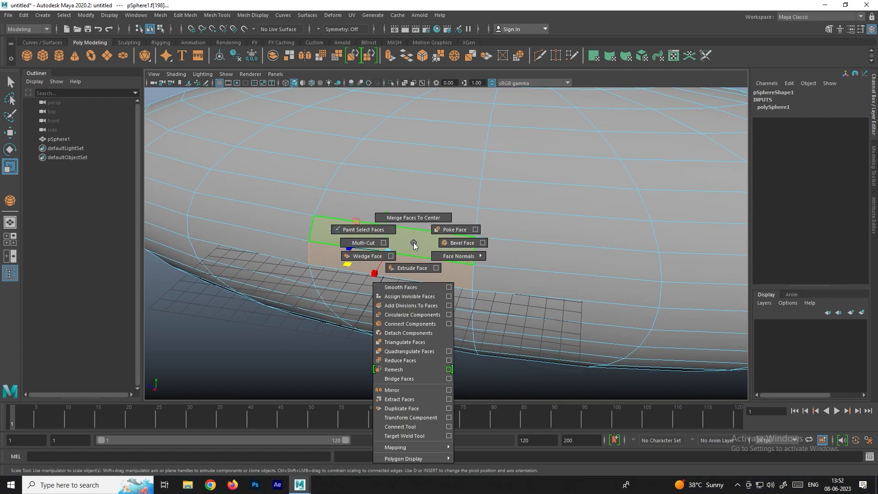
pyautogui.click(368, 256)
pyautogui.keyDown('alt'); pyautogui.moveTo(392, 231); pyautogui.dragTo(483, 232); pyautogui.keyUp('alt')
pyautogui.scroll(5, 466, 237)
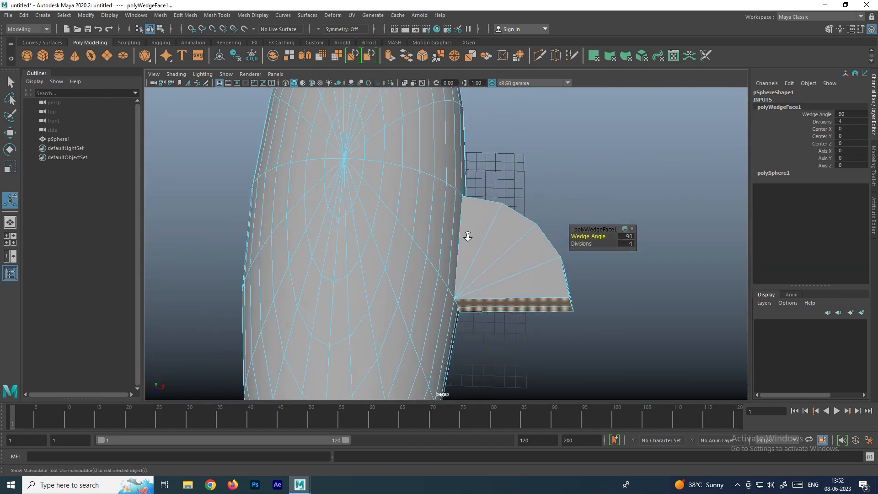
pyautogui.moveTo(587, 236); pyautogui.dragTo(571, 237)
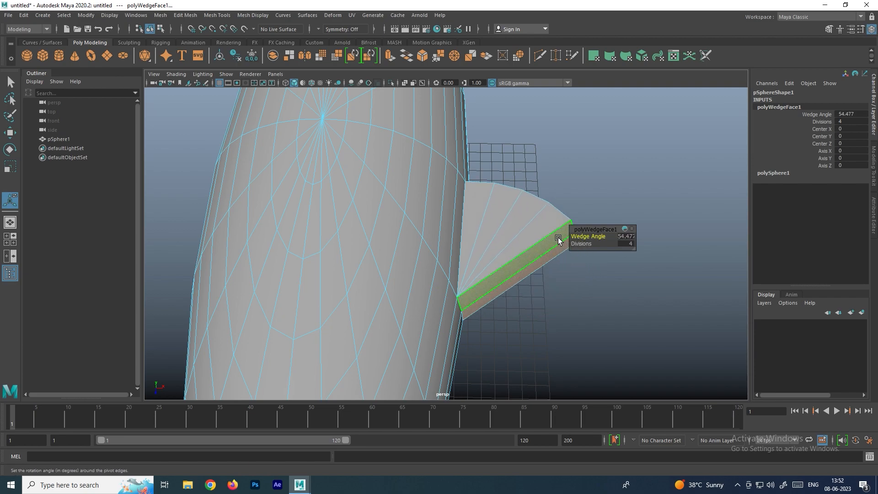
# - Display the wedged sphere with smooth mesh preview, clear the selection, and inspect the wedge's shape
pyautogui.press('3')
pyautogui.click(556, 168)
pyautogui.scroll(-3, 531, 219)
pyautogui.keyDown('alt'); pyautogui.moveTo(529, 219); pyautogui.dragTo(481, 223); pyautogui.keyUp('alt')
pyautogui.scroll(4, 466, 222)
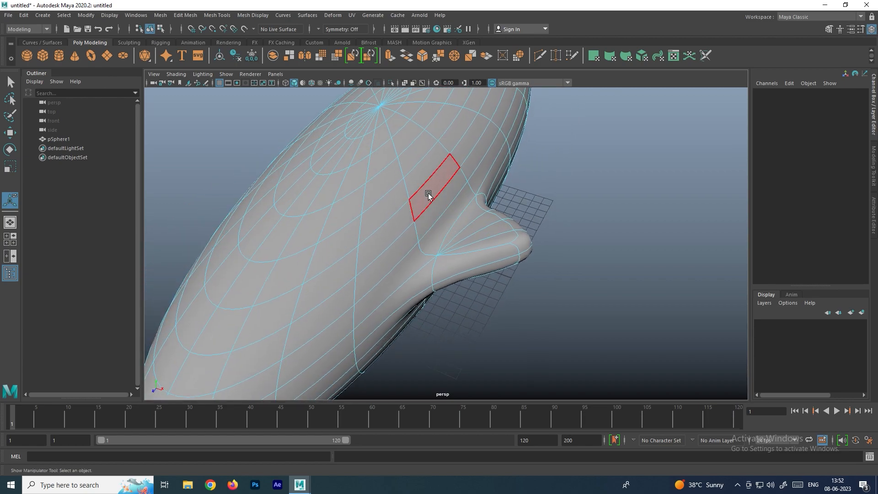
pyautogui.keyDown('alt'); pyautogui.moveTo(440, 198); pyautogui.dragTo(409, 210); pyautogui.keyUp('alt')
# - Undo the sphere's wedge and select the whole sphere in object mode
pyautogui.hotkey('ctrl', 'z')
pyautogui.hotkey('ctrl', 'z')
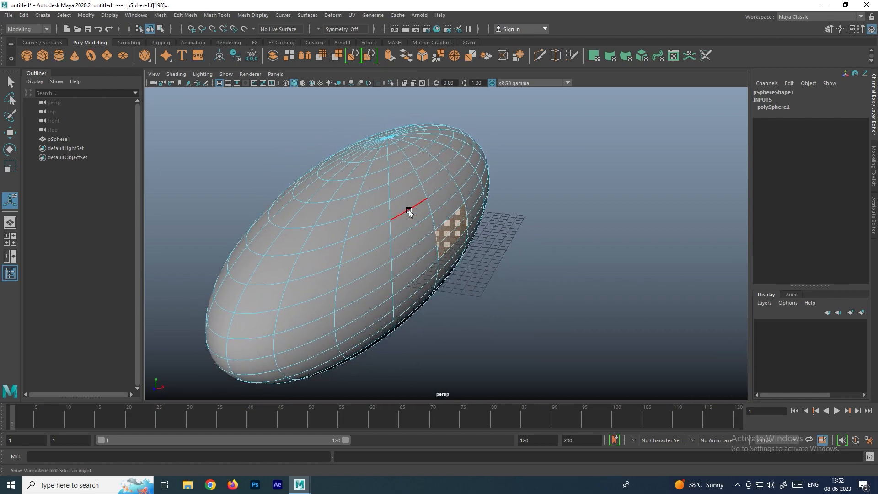
pyautogui.moveTo(410, 211); pyautogui.dragTo(459, 181, button='right')
pyautogui.click(510, 162)
pyautogui.click(418, 212)
pyautogui.keyDown('alt'); pyautogui.moveTo(413, 213); pyautogui.dragTo(337, 218); pyautogui.keyUp('alt')
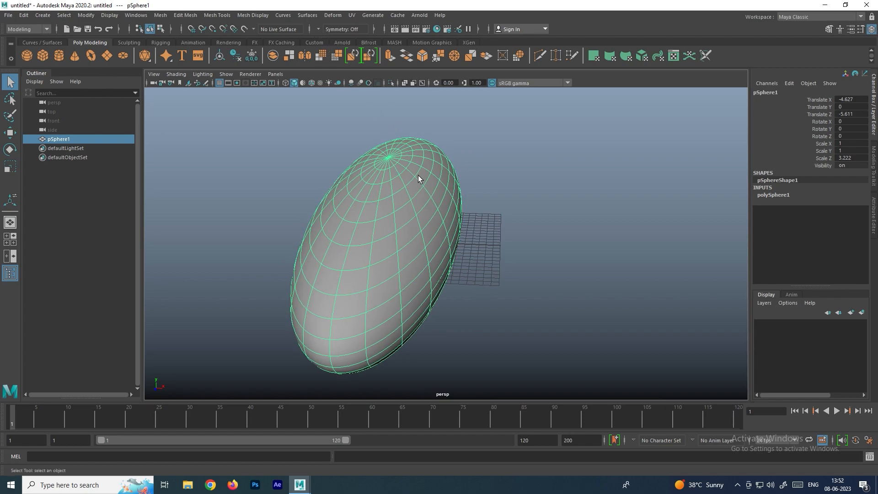
pyautogui.keyDown('alt'); pyautogui.moveTo(393, 280); pyautogui.dragTo(456, 253); pyautogui.keyUp('alt')
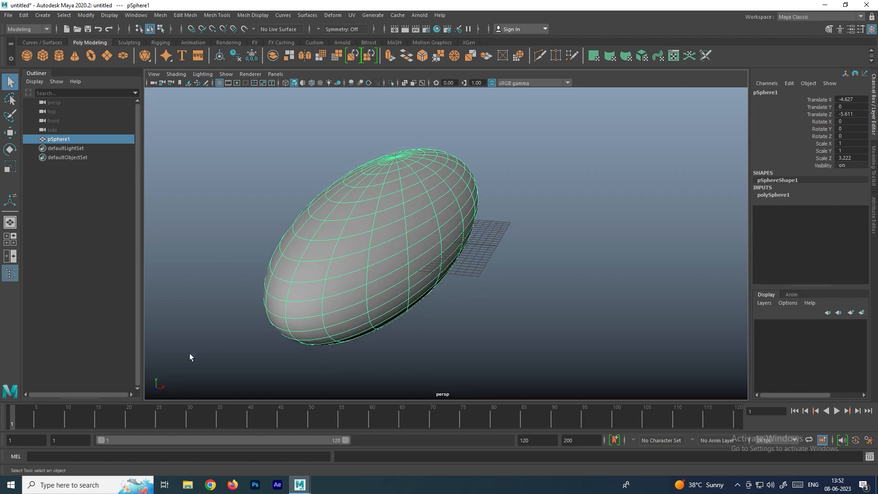
# - Select a single side face of the sphere in face mode and check the corresponding face on the opposite side
pyautogui.moveTo(441, 236); pyautogui.dragTo(447, 249, button='right')
pyautogui.click(444, 228)
pyautogui.keyDown('alt'); pyautogui.moveTo(443, 228); pyautogui.dragTo(463, 239); pyautogui.keyUp('alt')
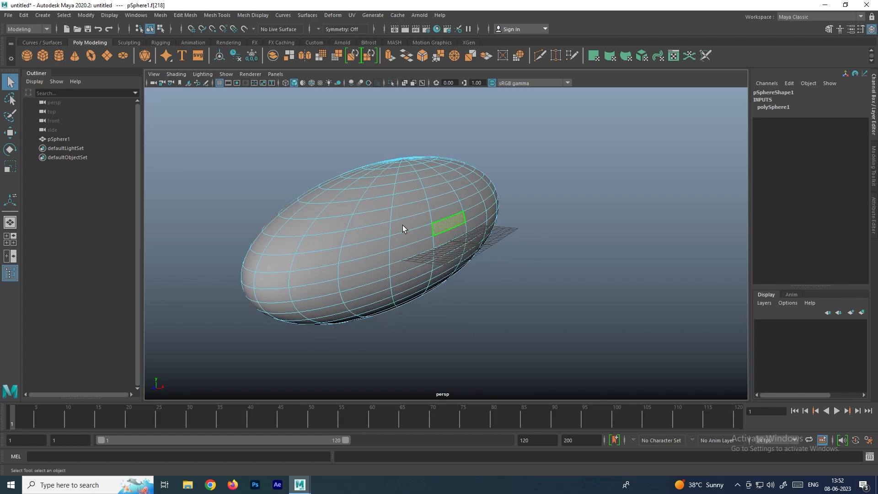
pyautogui.keyDown('alt'); pyautogui.moveTo(402, 225); pyautogui.dragTo(468, 226); pyautogui.keyUp('alt')
pyautogui.click(341, 237)
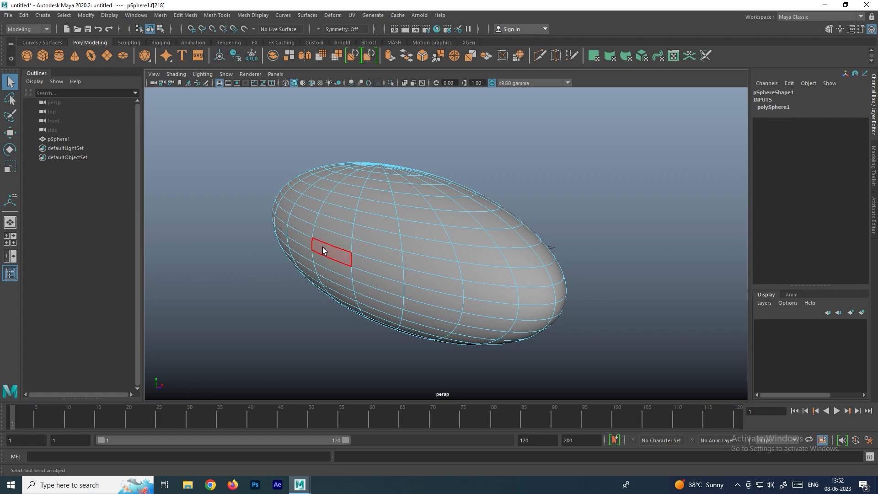
pyautogui.moveTo(434, 243)
pyautogui.keyDown('alt'); pyautogui.mouseDown()
pyautogui.moveTo(402, 238)
pyautogui.moveTo(445, 245)
pyautogui.moveTo(438, 252)
pyautogui.mouseUp(); pyautogui.keyUp('alt')
# - Deselect the sphere in object mode and select one side face again in face mode
pyautogui.moveTo(404, 219); pyautogui.dragTo(450, 196, button='right')
pyautogui.click(573, 176)
pyautogui.keyDown('alt'); pyautogui.moveTo(293, 254); pyautogui.dragTo(343, 257); pyautogui.keyUp('alt')
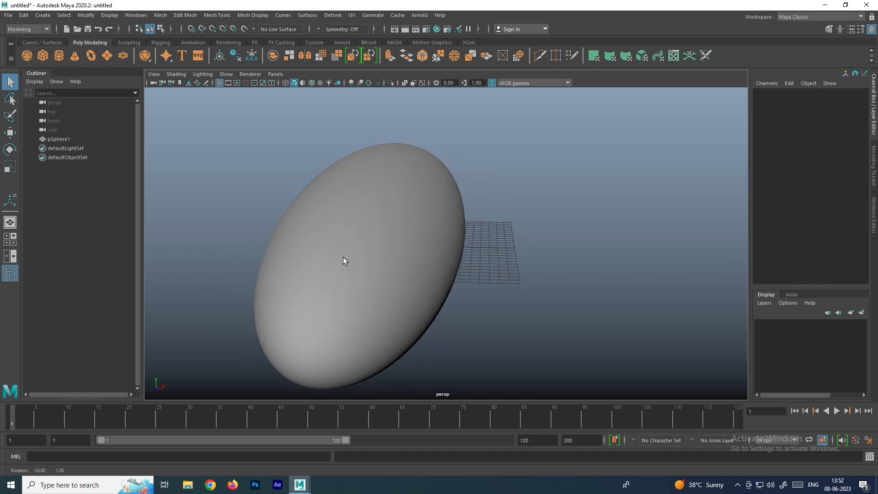
pyautogui.keyDown('alt'); pyautogui.moveTo(442, 247); pyautogui.dragTo(432, 228); pyautogui.keyUp('alt')
pyautogui.click(432, 226)
pyautogui.moveTo(432, 226); pyautogui.dragTo(433, 247, button='right')
pyautogui.click(439, 240)
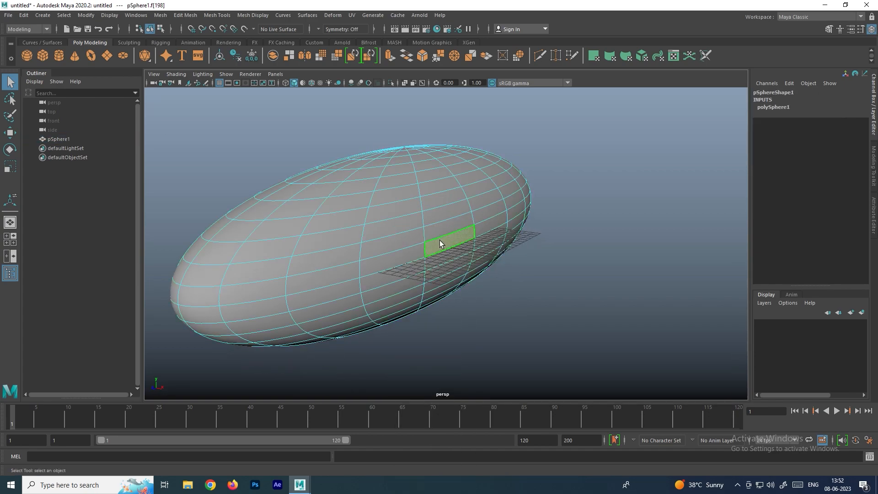
# - Turn on Object X symmetry and select a side face of the sphere together with its mirrored counterpart
pyautogui.keyDown('alt'); pyautogui.moveTo(327, 265); pyautogui.dragTo(378, 107); pyautogui.keyUp('alt')
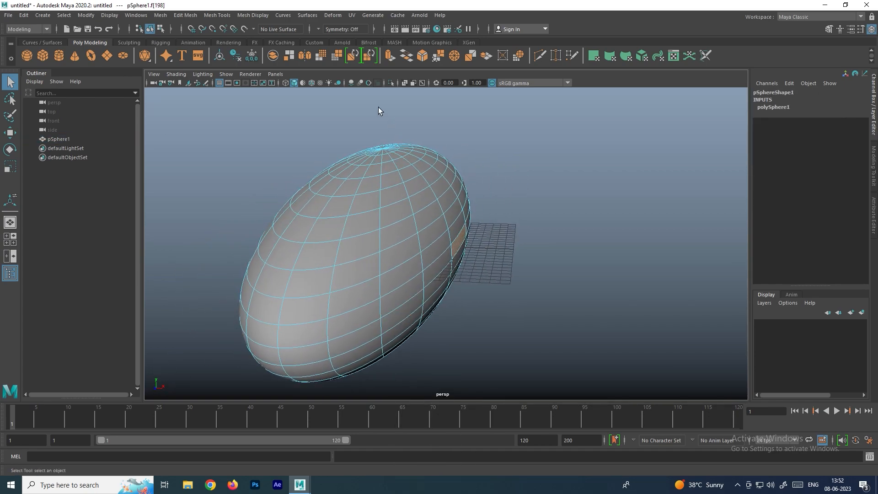
pyautogui.click(320, 29)
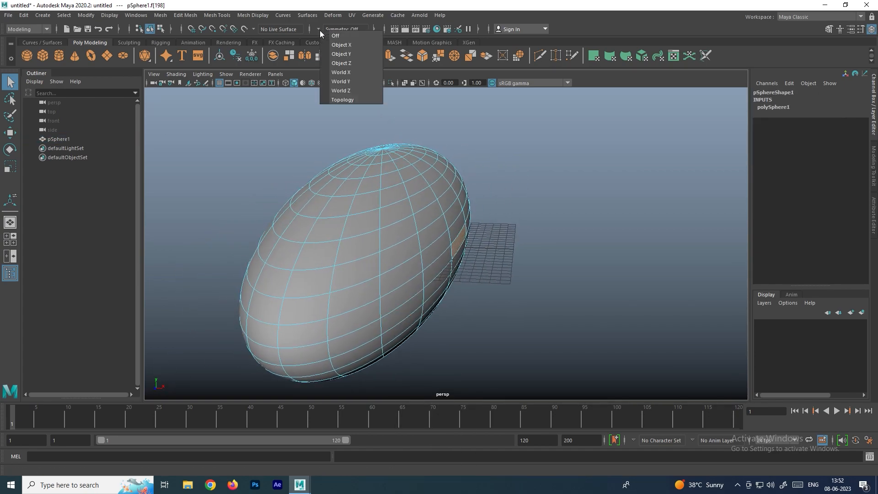
pyautogui.click(348, 45)
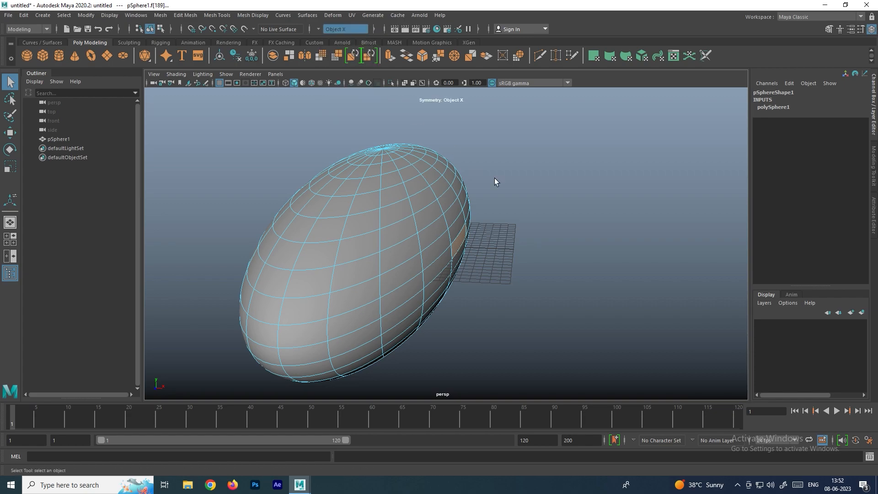
pyautogui.click(508, 246)
pyautogui.click(461, 240)
# - Move the mirrored side faces outward along X, inspect both sides of the sphere, and undo the move
pyautogui.press('w')
pyautogui.moveTo(495, 243); pyautogui.dragTo(304, 245)
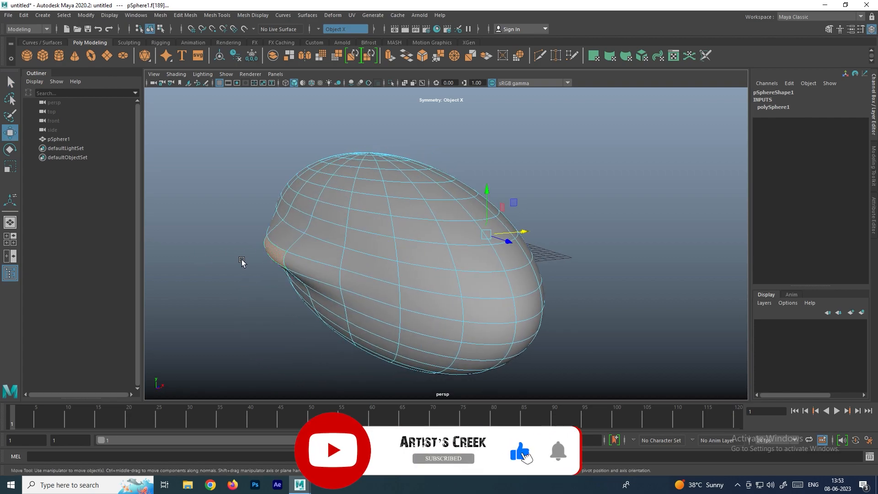
pyautogui.keyDown('alt'); pyautogui.moveTo(467, 274); pyautogui.dragTo(449, 276); pyautogui.keyUp('alt')
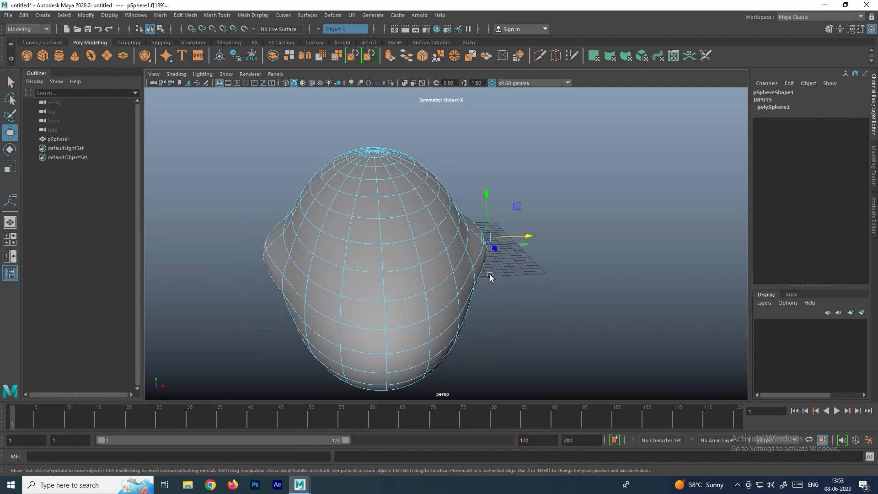
pyautogui.keyDown('alt'); pyautogui.moveTo(516, 277); pyautogui.dragTo(490, 278); pyautogui.keyUp('alt')
pyautogui.hotkey('ctrl', 'z')
pyautogui.keyDown('alt'); pyautogui.moveTo(548, 262); pyautogui.dragTo(494, 258); pyautogui.keyUp('alt')
pyautogui.scroll(4, 494, 257)
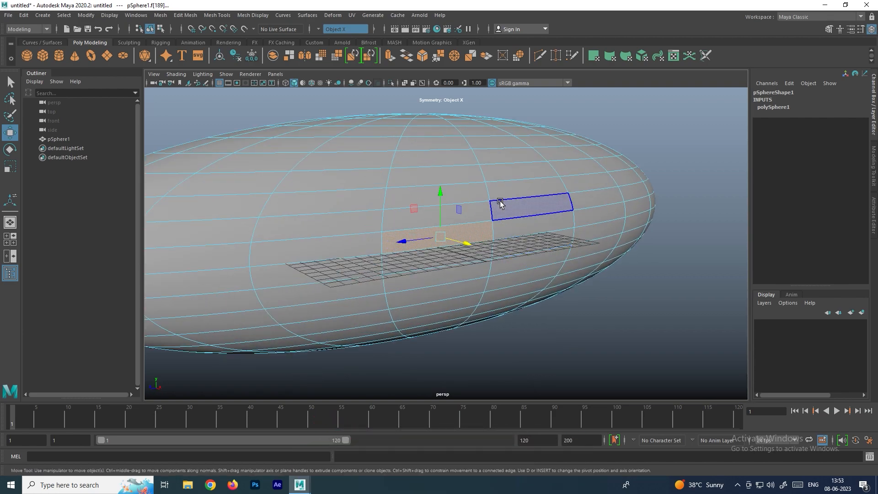
# - Switch the sphere to Multi component mode and select two stacked side faces with Object X symmetry on
pyautogui.moveTo(500, 204); pyautogui.dragTo(597, 173, button='right')
pyautogui.rightClick(460, 197)
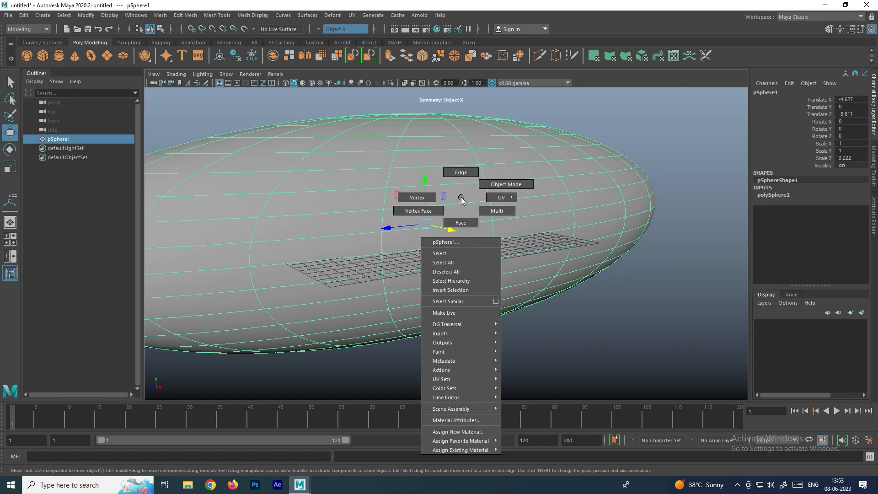
pyautogui.click(481, 213)
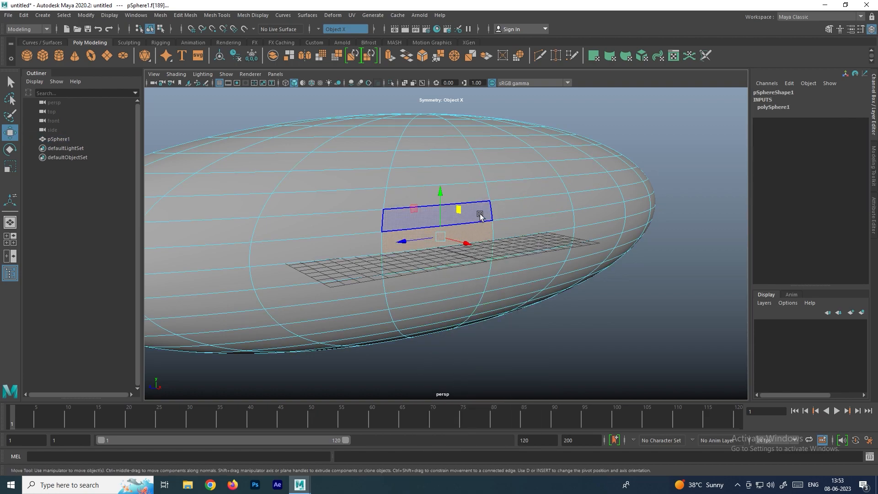
pyautogui.click(480, 214)
pyautogui.keyDown('shift'); pyautogui.click(480, 232); pyautogui.keyUp('shift')
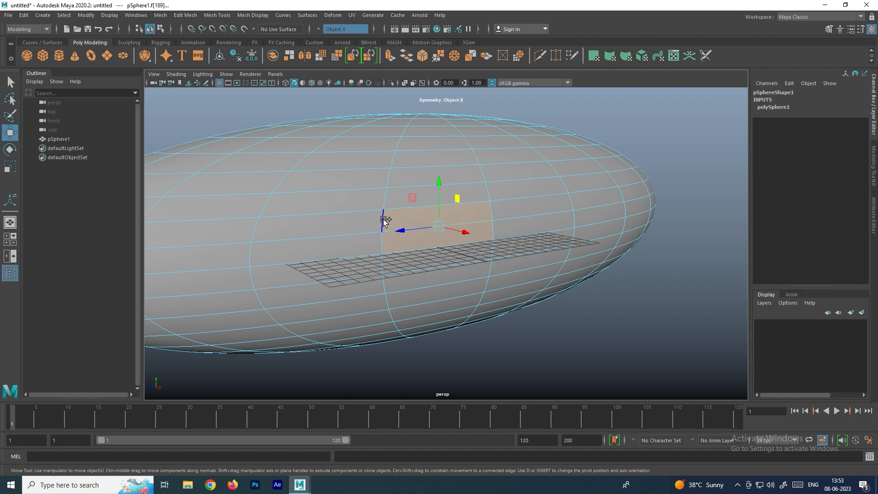
pyautogui.keyDown('alt'); pyautogui.moveTo(459, 227); pyautogui.dragTo(425, 235); pyautogui.keyUp('alt')
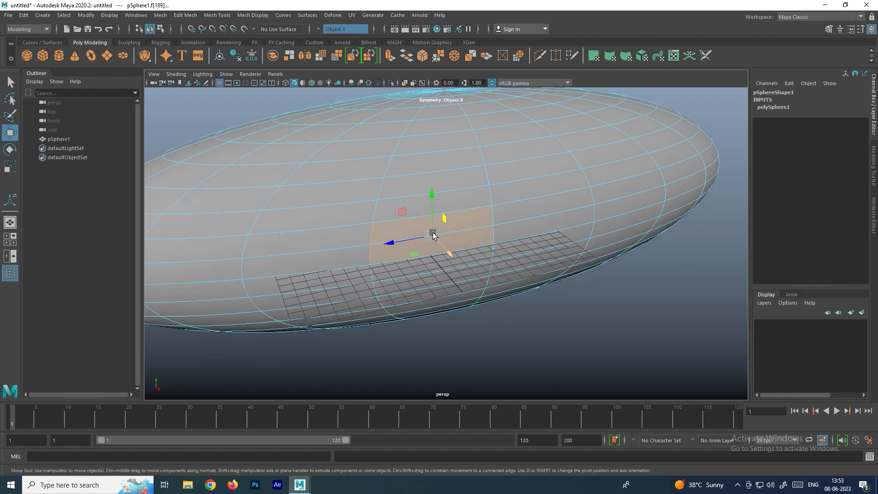
# - Apply Wedge Face to the mirrored side faces at 90 degrees with 4 divisions, inspect both sides, and deselect
pyautogui.keyDown('shift'); pyautogui.rightClick(455, 222); pyautogui.keyUp('shift')
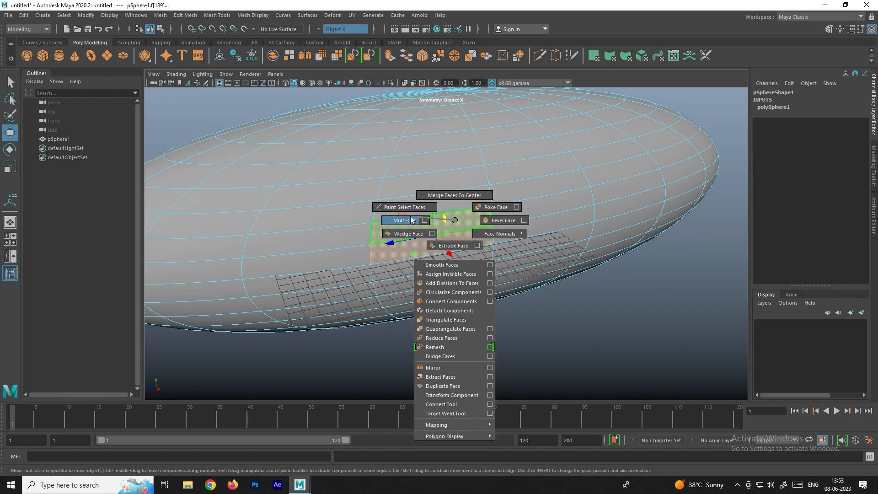
pyautogui.click(407, 234)
pyautogui.keyDown('alt'); pyautogui.moveTo(407, 234); pyautogui.dragTo(462, 230); pyautogui.keyUp('alt')
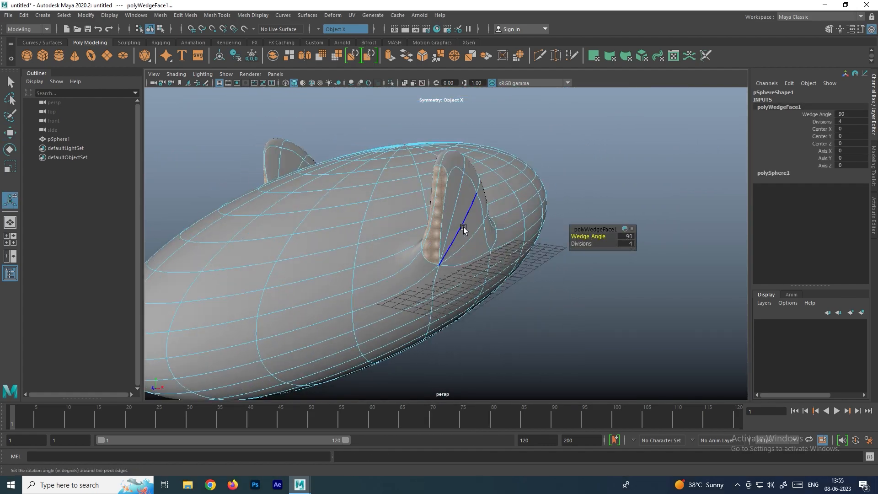
pyautogui.keyDown('alt'); pyautogui.moveTo(360, 218); pyautogui.dragTo(361, 213); pyautogui.keyUp('alt')
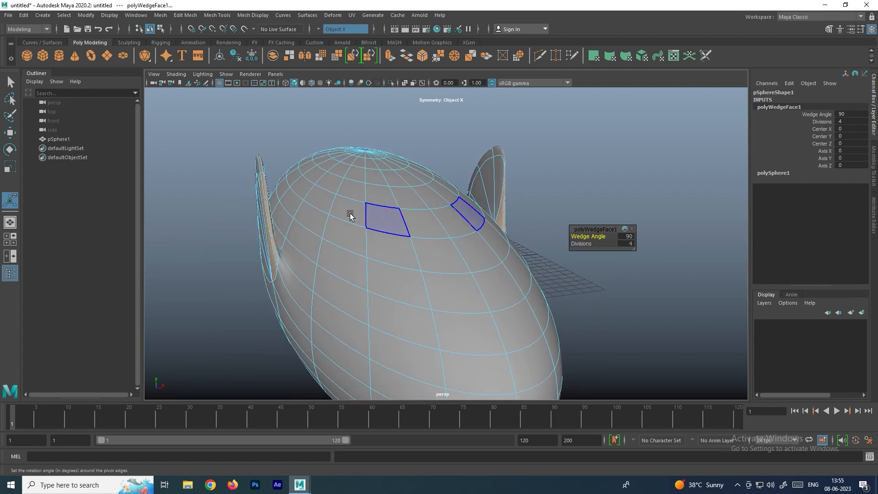
pyautogui.keyDown('alt'); pyautogui.moveTo(272, 207); pyautogui.dragTo(344, 37); pyautogui.keyUp('alt')
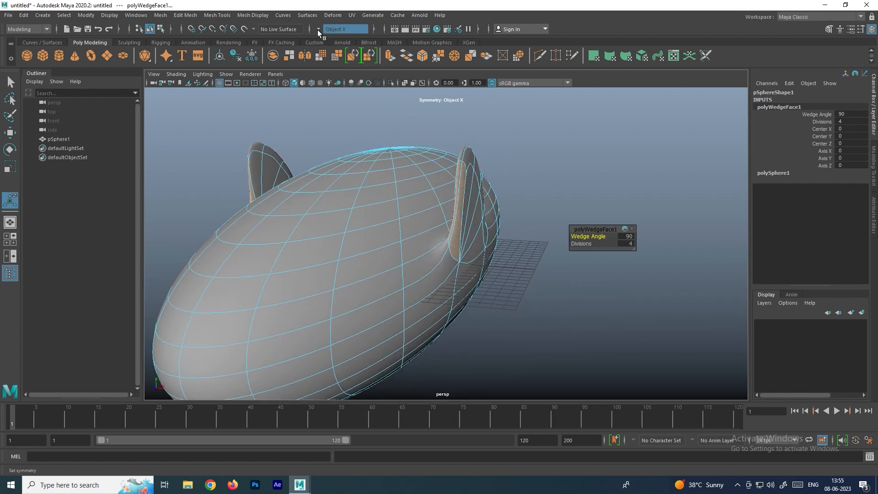
pyautogui.keyDown('alt'); pyautogui.moveTo(423, 211); pyautogui.dragTo(453, 205); pyautogui.keyUp('alt')
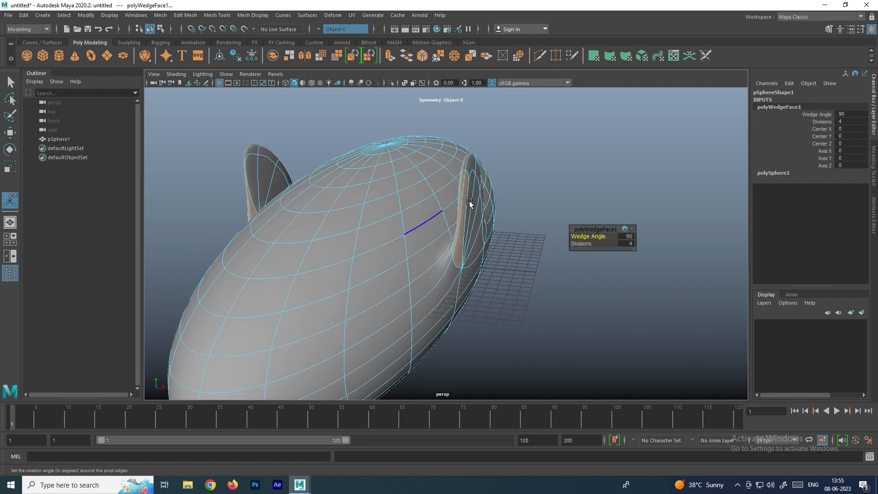
pyautogui.click(529, 168)
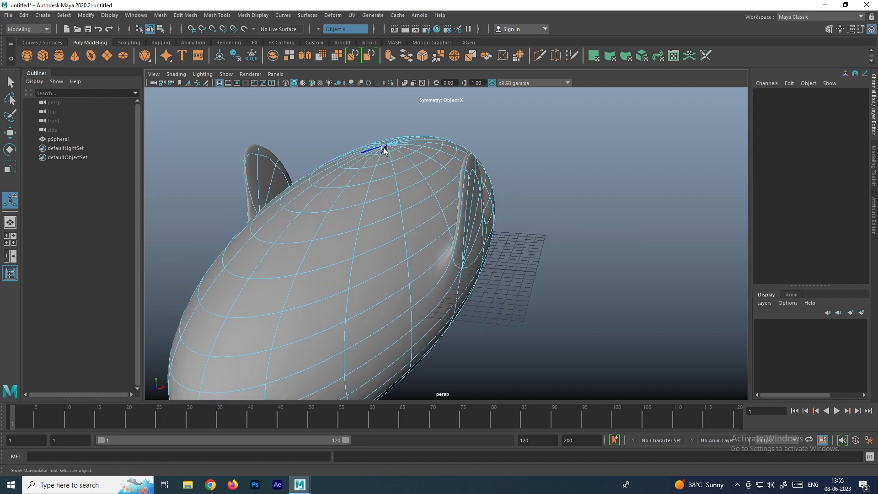
pyautogui.keyDown('alt'); pyautogui.moveTo(427, 197); pyautogui.dragTo(464, 176); pyautogui.keyUp('alt')
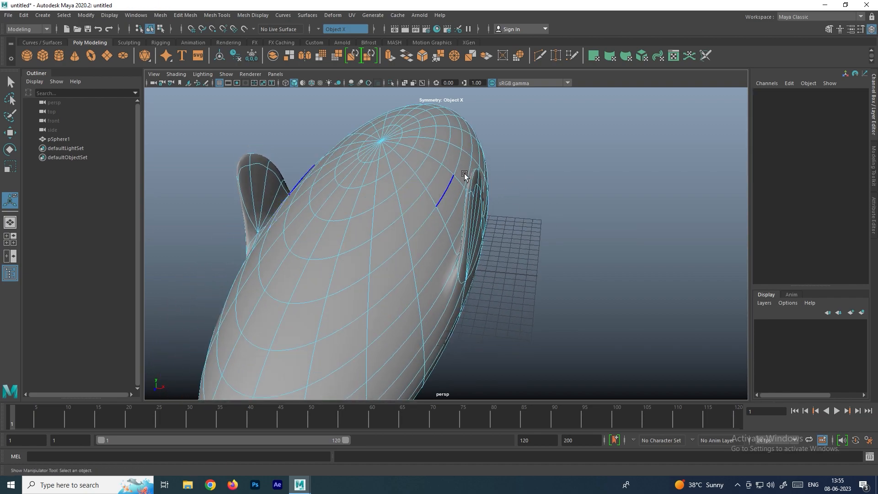
# - Set symmetry to Object Y, pull the sphere's top pole vertex and its mirrored counterpart outward along Y, and deselect
pyautogui.click(319, 31)
pyautogui.click(358, 53)
pyautogui.moveTo(384, 139); pyautogui.dragTo(350, 137, button='right')
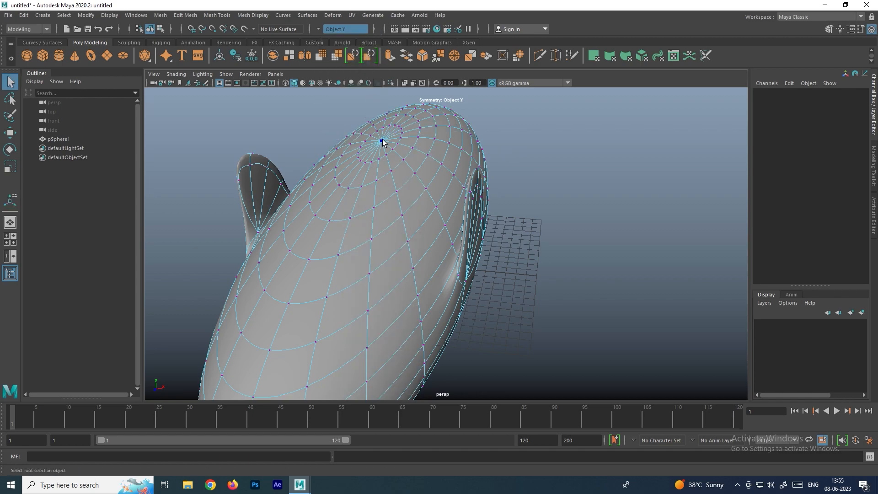
pyautogui.click(383, 141)
pyautogui.press('w')
pyautogui.scroll(-3, 406, 153)
pyautogui.keyDown('alt'); pyautogui.moveTo(406, 153); pyautogui.dragTo(410, 86); pyautogui.keyUp('alt')
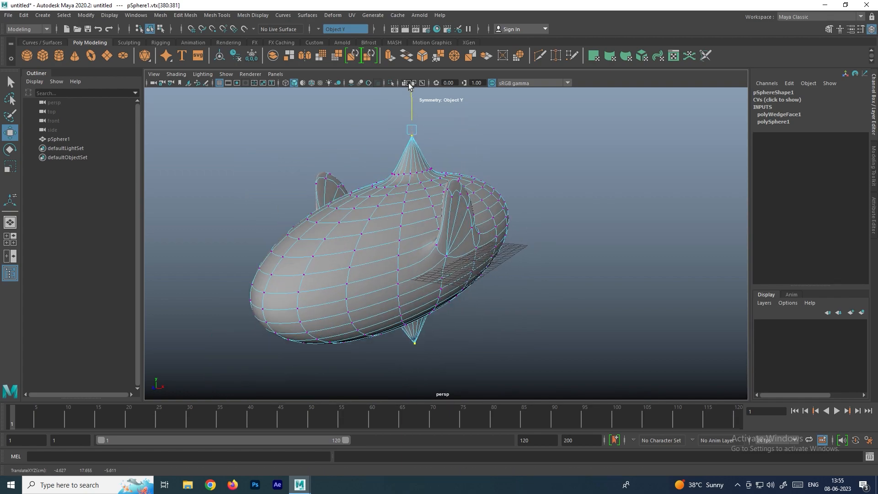
pyautogui.keyDown('alt'); pyautogui.moveTo(441, 251); pyautogui.dragTo(429, 176); pyautogui.keyUp('alt')
pyautogui.keyDown('alt'); pyautogui.moveTo(405, 207); pyautogui.dragTo(424, 247); pyautogui.keyUp('alt')
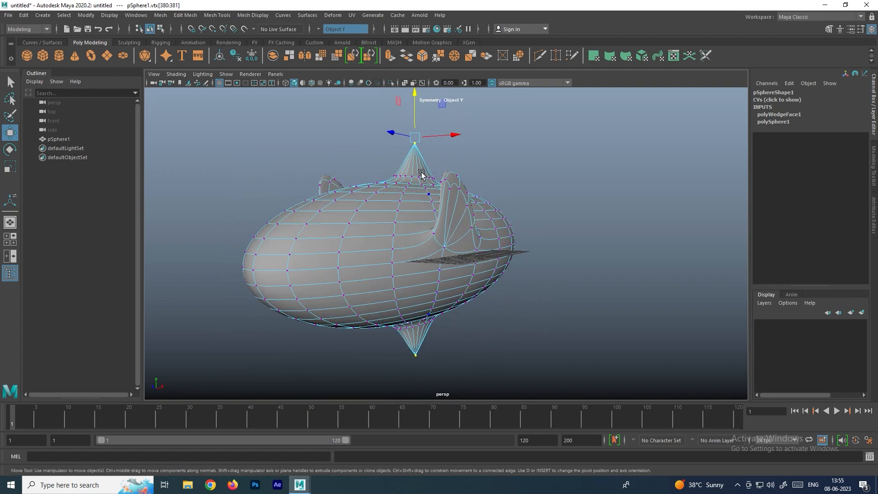
pyautogui.keyDown('alt'); pyautogui.moveTo(369, 133); pyautogui.dragTo(448, 158); pyautogui.keyUp('alt')
pyautogui.click(535, 146)
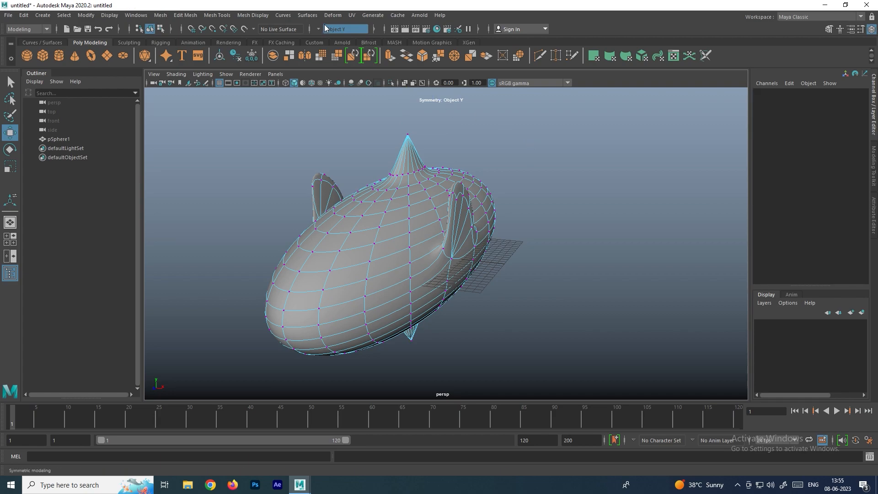
# - Turn symmetry off, preview the sphere smoothed, and select it in object mode
pyautogui.click(319, 29)
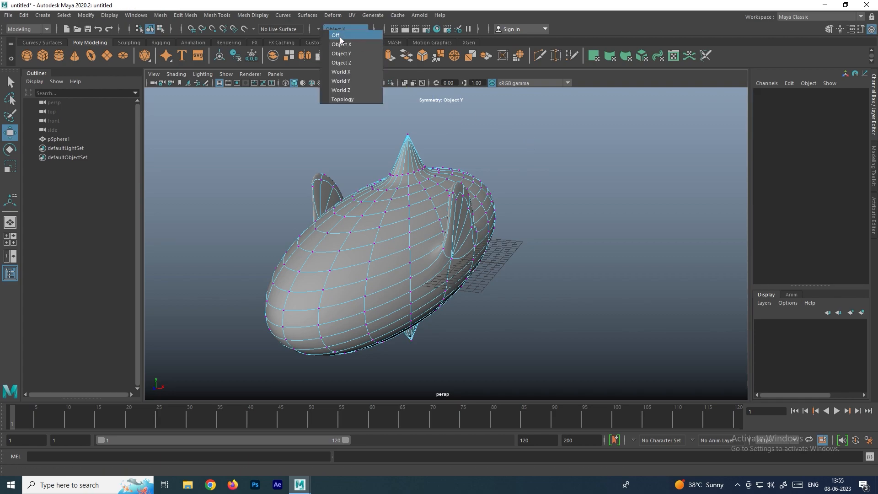
pyautogui.click(340, 36)
pyautogui.press('3')
pyautogui.press('F8')
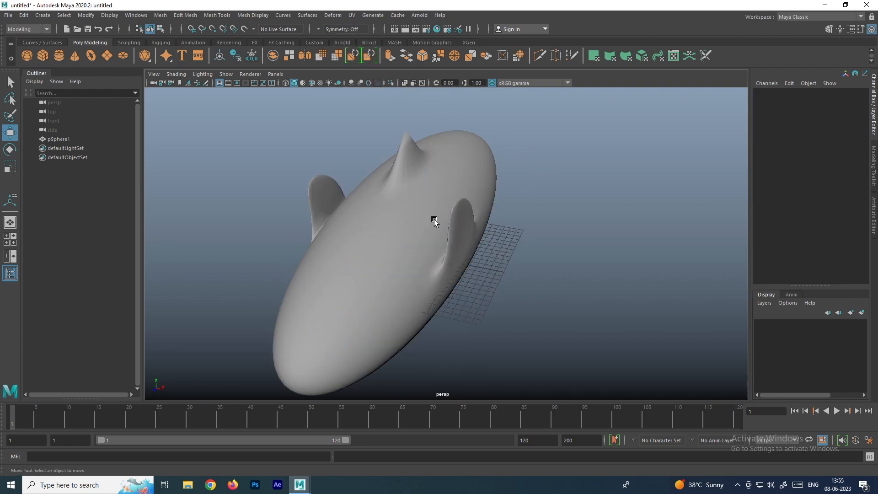
pyautogui.click(435, 218)
pyautogui.scroll(-3, 533, 210)
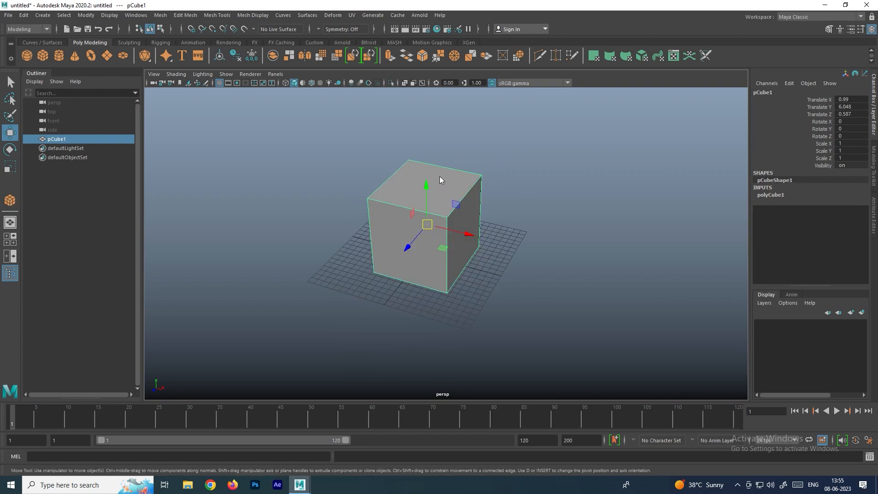
# - Select the cube's top face in face mode, deselect it, and select one of the top edges
pyautogui.moveTo(440, 180); pyautogui.dragTo(440, 201, button='right')
pyautogui.click(443, 188)
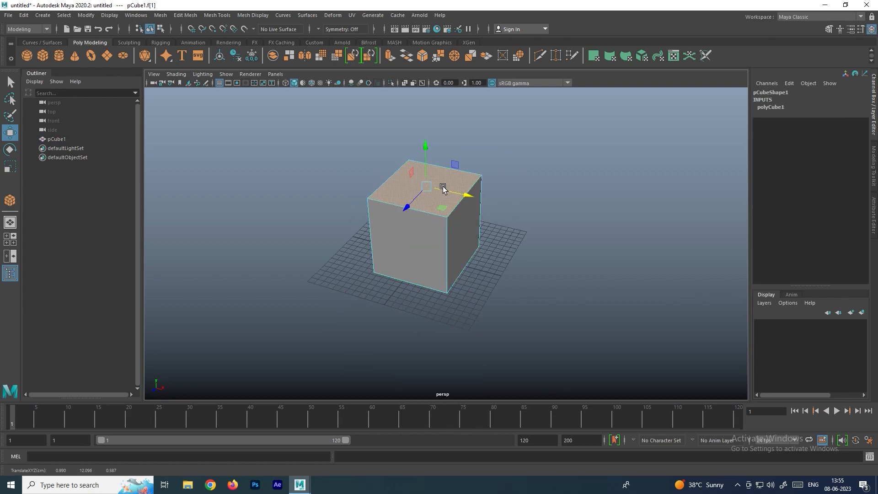
pyautogui.click(518, 176)
pyautogui.scroll(2, 485, 173)
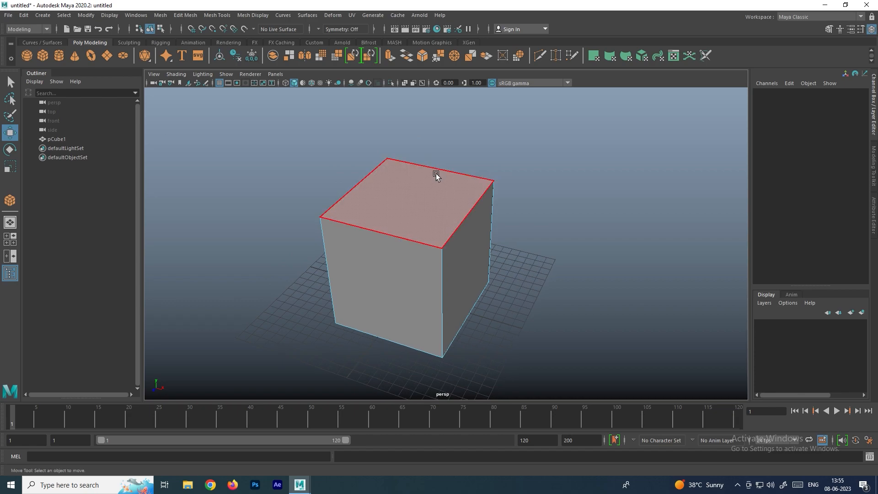
pyautogui.click(446, 169)
pyautogui.keyDown('alt'); pyautogui.moveTo(496, 162); pyautogui.dragTo(453, 156); pyautogui.keyUp('alt')
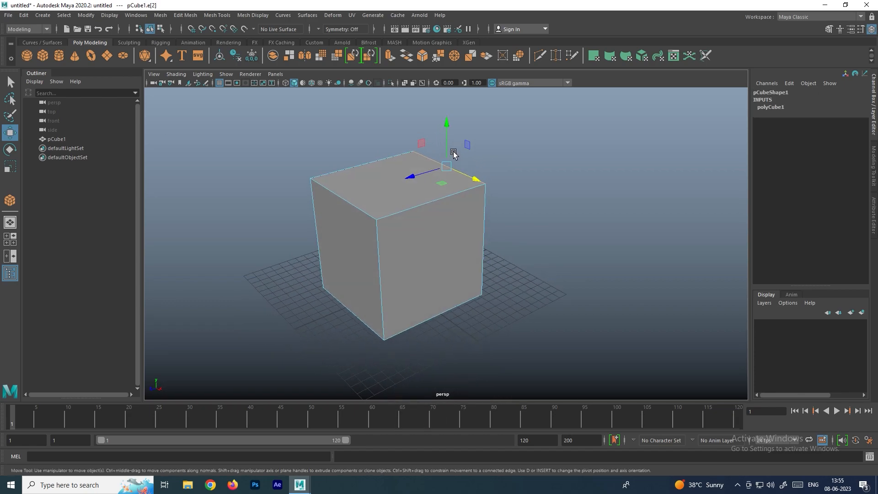
pyautogui.scroll(3, 463, 185)
pyautogui.keyDown('alt'); pyautogui.moveTo(422, 195); pyautogui.dragTo(389, 198); pyautogui.keyUp('alt')
# - Bevel the cube's top face with a fraction of 0.956 and 3 segments
pyautogui.moveTo(388, 198); pyautogui.dragTo(397, 221, button='right')
pyautogui.click(454, 235)
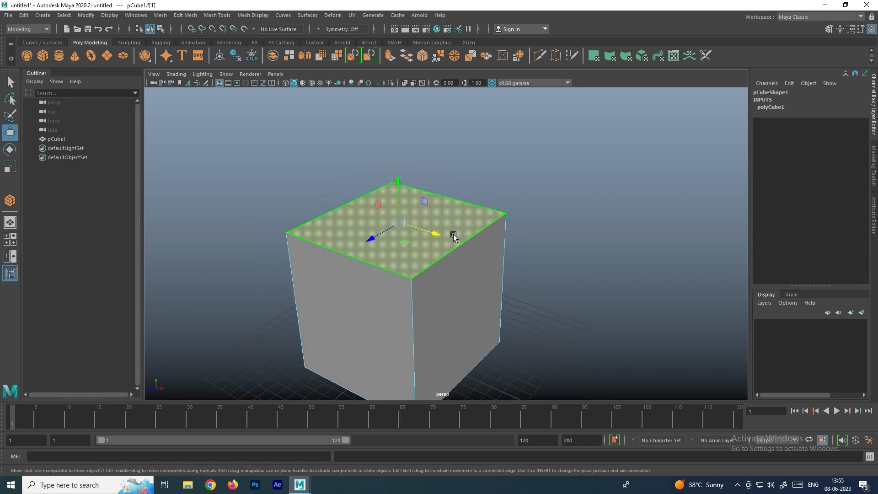
pyautogui.keyDown('shift'); pyautogui.rightClick(424, 200); pyautogui.keyUp('shift')
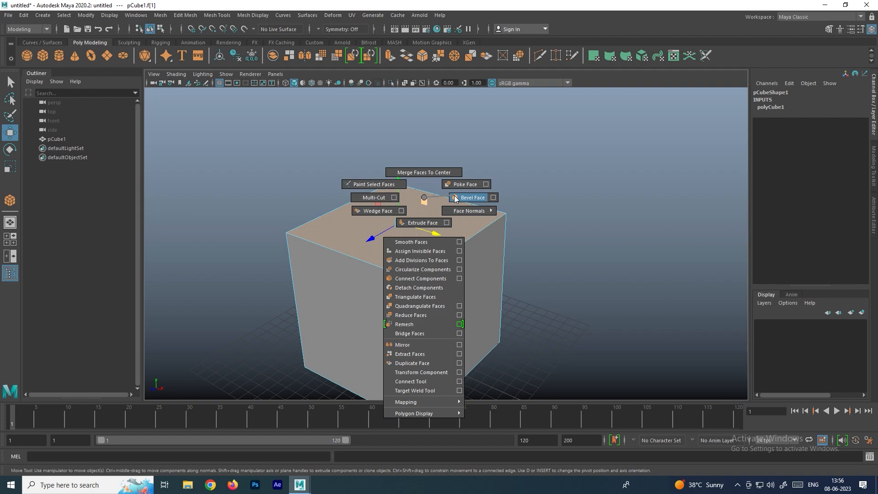
pyautogui.click(472, 197)
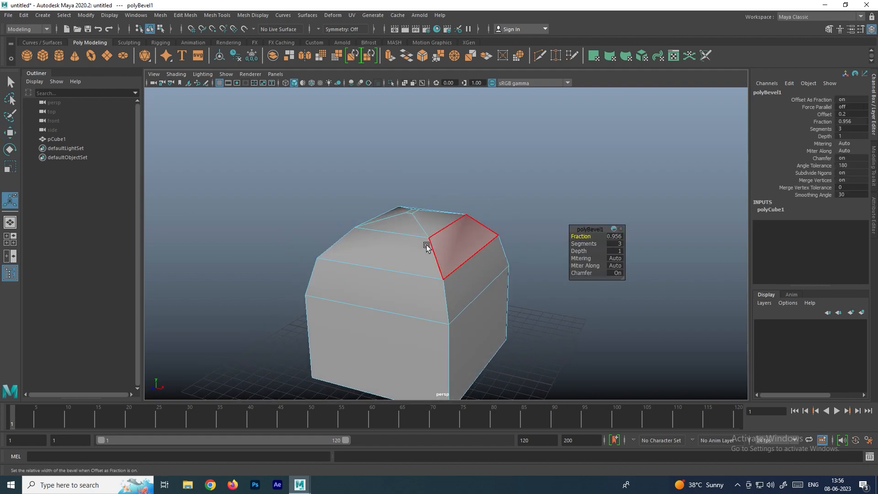
pyautogui.keyDown('alt'); pyautogui.moveTo(411, 238); pyautogui.dragTo(406, 247); pyautogui.keyUp('alt')
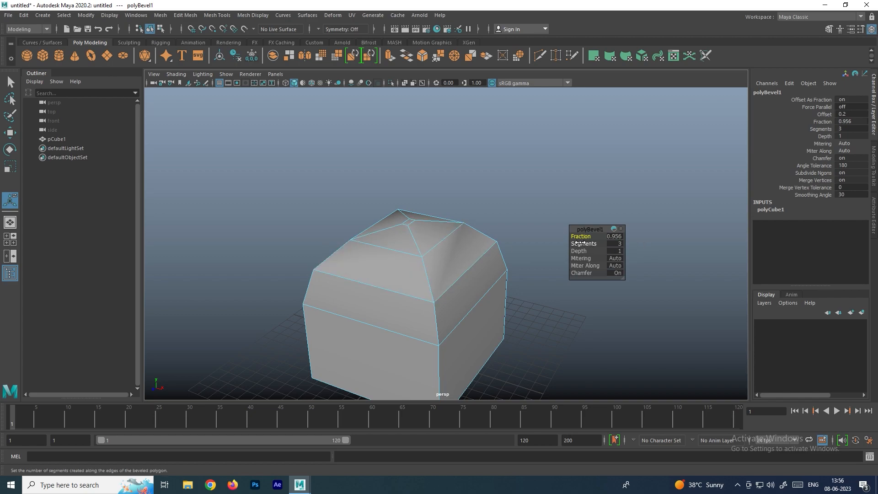
# - Set the bevel to 2 segments and a fraction of 0.155, and return the cube to object mode
pyautogui.moveTo(577, 245); pyautogui.dragTo(483, 232)
pyautogui.keyDown('alt'); pyautogui.moveTo(410, 234); pyautogui.dragTo(480, 248); pyautogui.keyUp('alt')
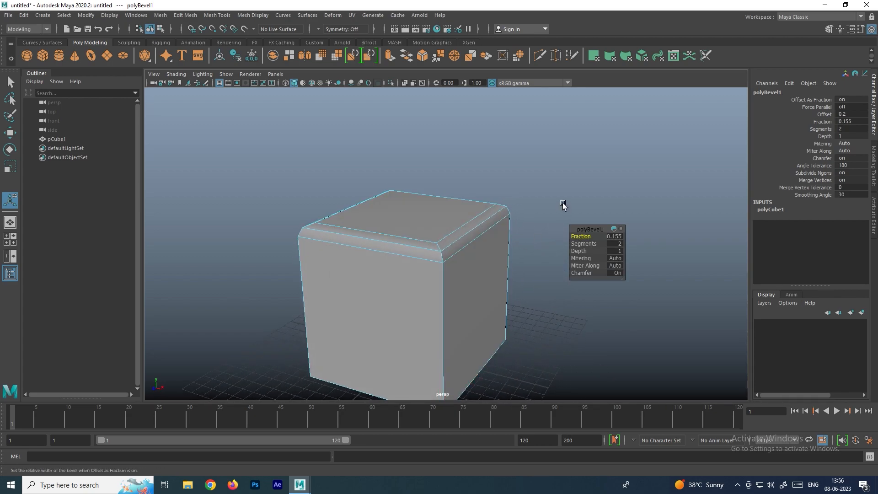
pyautogui.press('w')
pyautogui.moveTo(415, 206); pyautogui.dragTo(529, 177, button='right')
pyautogui.click(529, 177)
pyautogui.click(490, 281)
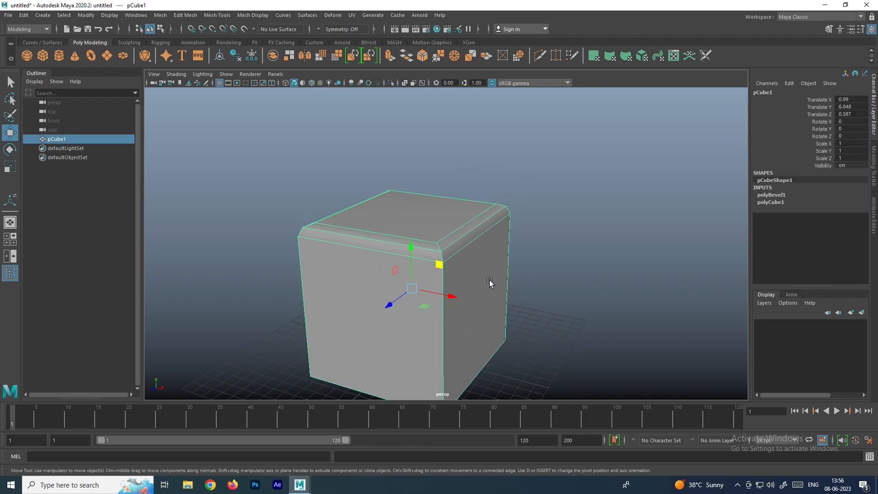
# - Select the edge loop around the underside of the cube in edge mode
pyautogui.keyDown('alt'); pyautogui.moveTo(489, 282); pyautogui.dragTo(470, 270); pyautogui.keyUp('alt')
pyautogui.moveTo(469, 234); pyautogui.dragTo(473, 211, button='right')
pyautogui.keyDown('alt'); pyautogui.moveTo(481, 319); pyautogui.dragTo(450, 319); pyautogui.keyUp('alt')
pyautogui.click(460, 305)
pyautogui.doubleClick(450, 318)
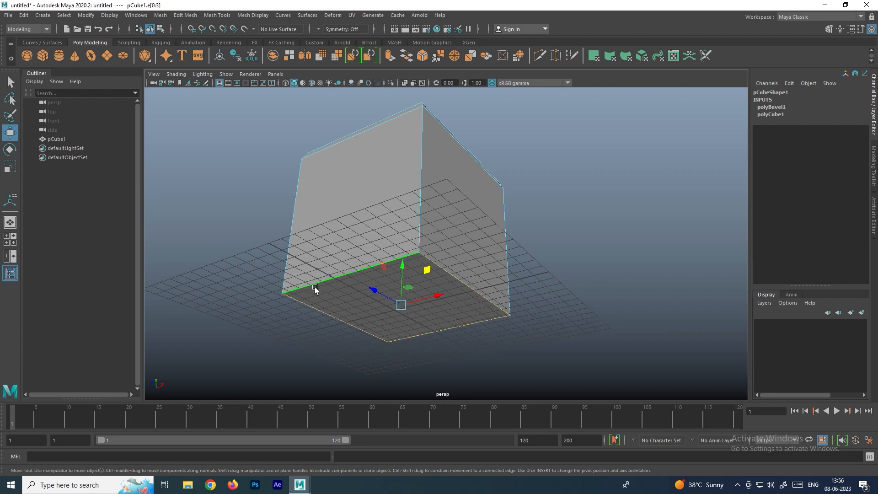
pyautogui.keyDown('alt'); pyautogui.moveTo(389, 341); pyautogui.dragTo(426, 257); pyautogui.keyUp('alt')
# - Try Bevel Face on the cube's bottom face, inspect it, and undo back to object mode
pyautogui.moveTo(415, 234); pyautogui.dragTo(416, 256, button='right')
pyautogui.keyDown('alt'); pyautogui.moveTo(464, 274); pyautogui.dragTo(391, 265); pyautogui.keyUp('alt')
pyautogui.click(417, 273)
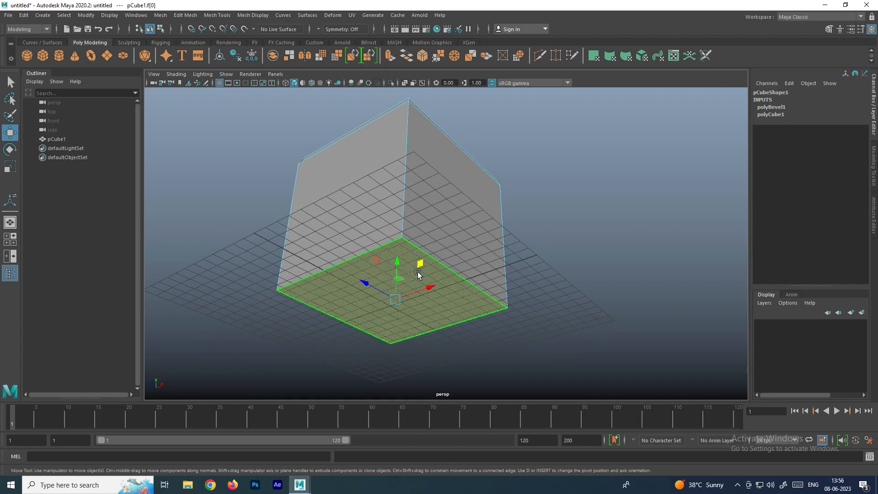
pyautogui.keyDown('shift'); pyautogui.moveTo(417, 272); pyautogui.dragTo(450, 261, button='right'); pyautogui.keyUp('shift')
pyautogui.keyDown('alt'); pyautogui.moveTo(487, 259); pyautogui.dragTo(438, 287); pyautogui.keyUp('alt')
pyautogui.hotkey('ctrl', 'z')
pyautogui.hotkey('ctrl', 'z')
pyautogui.hotkey('ctrl', 'z')
# - Delete the beveled cube, create a new polygon cube on the grid, and frame it in the view
pyautogui.scroll(-6, 417, 239)
pyautogui.keyDown('alt'); pyautogui.moveTo(419, 235); pyautogui.dragTo(438, 253); pyautogui.keyUp('alt')
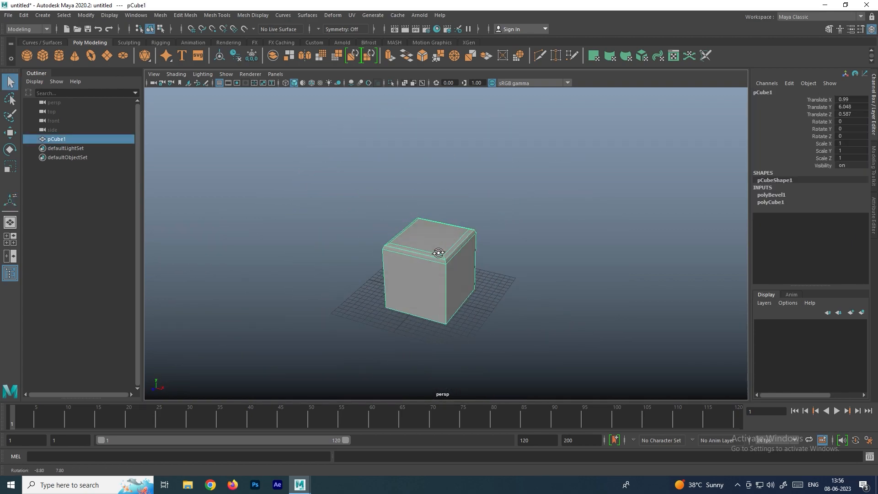
pyautogui.press('Delete')
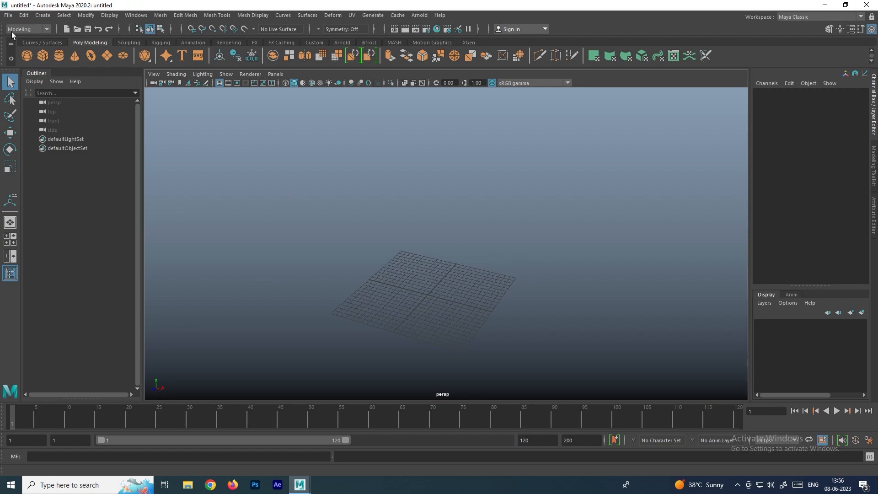
pyautogui.moveTo(391, 261); pyautogui.dragTo(411, 328)
pyautogui.moveTo(414, 257); pyautogui.dragTo(396, 206)
pyautogui.press('f')
pyautogui.click(411, 245)
pyautogui.keyDown('alt'); pyautogui.moveTo(410, 244); pyautogui.dragTo(416, 221); pyautogui.keyUp('alt')
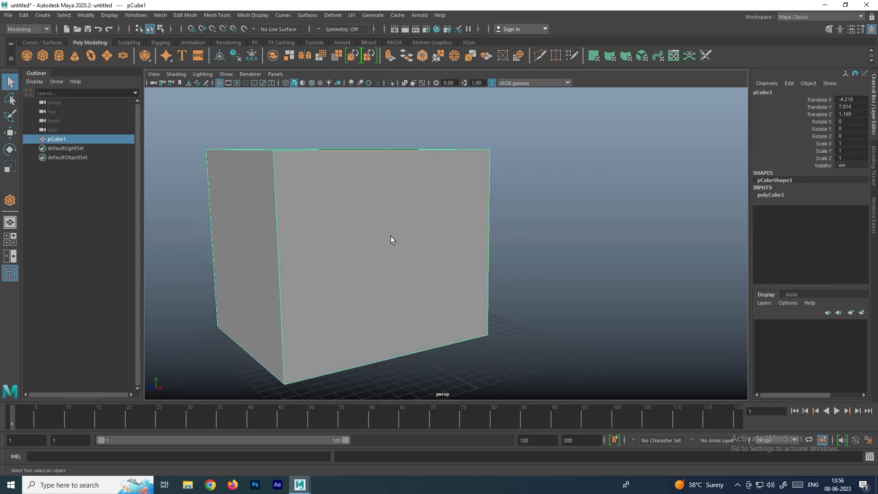
# - Extrude one side face of the new cube and scale it inward uniformly to about 0.783
pyautogui.moveTo(403, 210); pyautogui.dragTo(399, 232, button='right')
pyautogui.click(400, 233)
pyautogui.moveTo(402, 234)
pyautogui.keyDown('alt'); pyautogui.mouseDown()
pyautogui.moveTo(431, 241)
pyautogui.moveTo(410, 243)
pyautogui.mouseUp(); pyautogui.keyUp('alt')
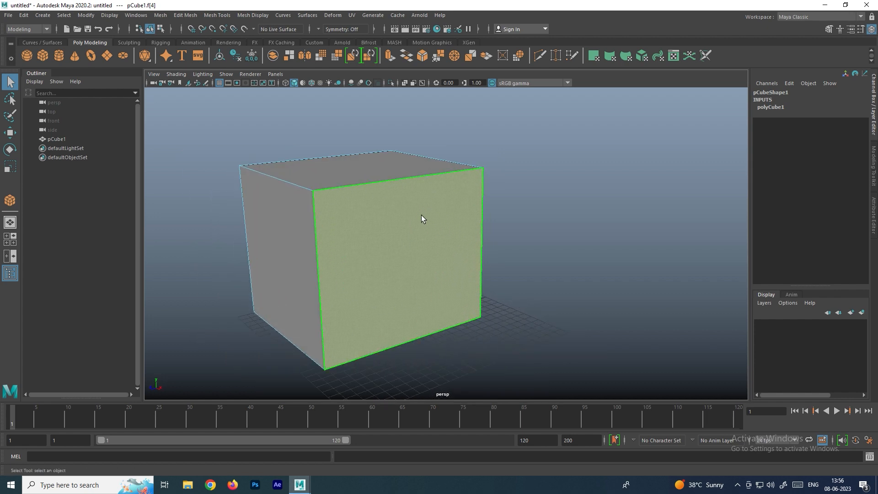
pyautogui.keyDown('shift'); pyautogui.moveTo(424, 222); pyautogui.dragTo(421, 244, button='right'); pyautogui.keyUp('shift')
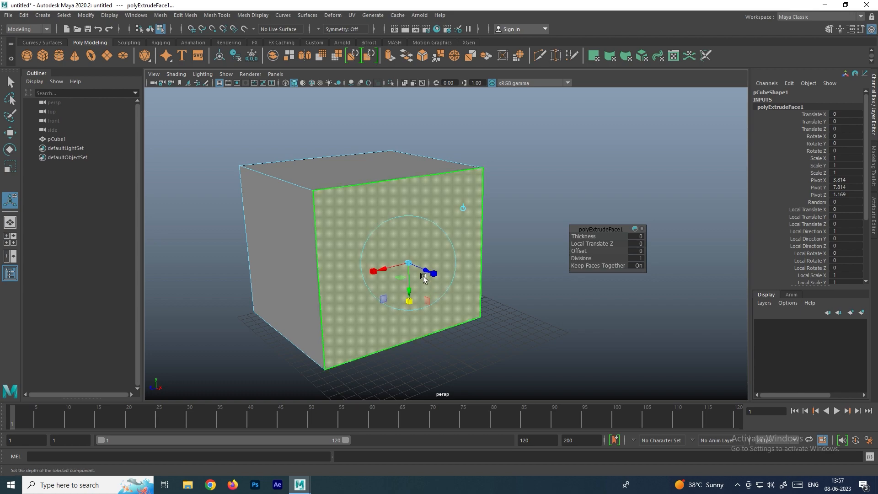
pyautogui.moveTo(410, 267); pyautogui.dragTo(404, 273)
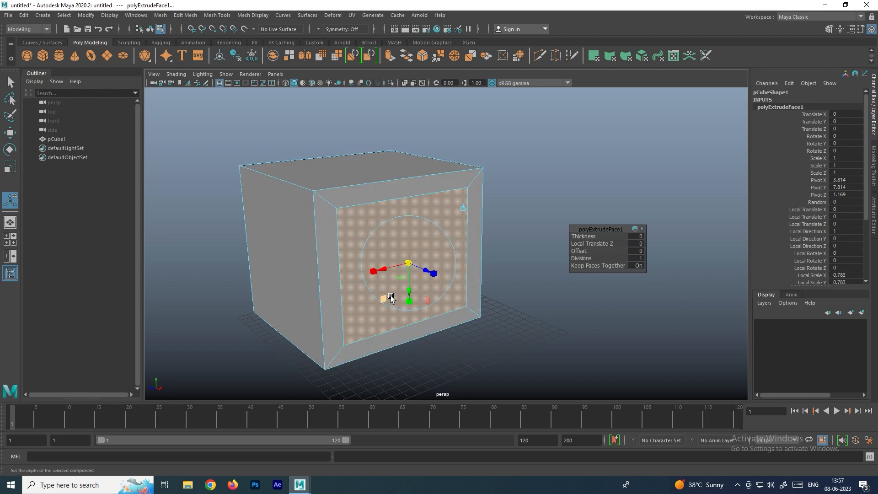
# - Extrude the cube's inset side face outward into a long block and return to object mode
pyautogui.keyDown('shift'); pyautogui.moveTo(416, 234); pyautogui.dragTo(418, 250, button='right'); pyautogui.keyUp('shift')
pyautogui.moveTo(432, 272); pyautogui.dragTo(588, 321)
pyautogui.keyDown('alt'); pyautogui.moveTo(459, 251); pyautogui.dragTo(427, 234); pyautogui.keyUp('alt')
pyautogui.rightClick(386, 220)
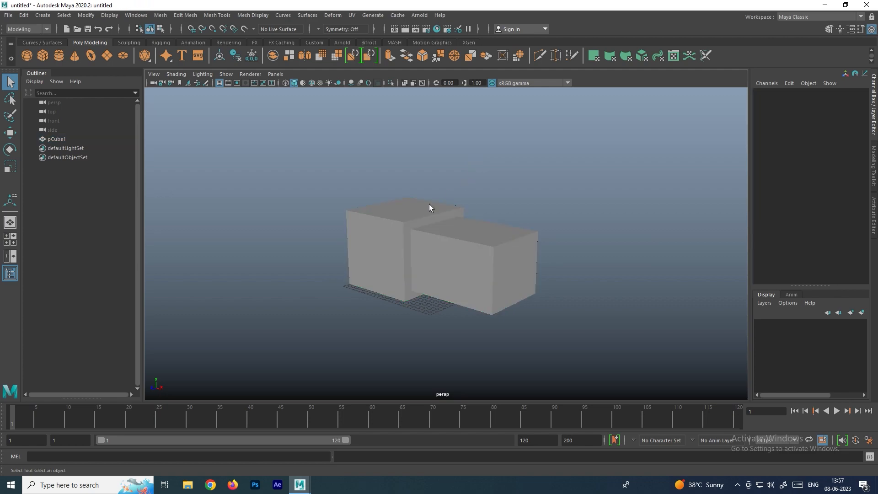
# - Delete the extruded cube and create a new polygon cube in its place
pyautogui.click(413, 213)
pyautogui.press('Delete')
pyautogui.click(42, 56)
pyautogui.keyDown('alt'); pyautogui.moveTo(421, 297); pyautogui.dragTo(429, 220); pyautogui.keyUp('alt')
pyautogui.scroll(5, 470, 224)
pyautogui.keyDown('alt'); pyautogui.moveTo(457, 228); pyautogui.dragTo(455, 258, button='middle'); pyautogui.keyUp('alt')
pyautogui.click(446, 233)
pyautogui.moveTo(445, 234)
pyautogui.keyDown('alt'); pyautogui.mouseDown()
pyautogui.moveTo(482, 218)
pyautogui.moveTo(438, 235)
pyautogui.mouseUp(); pyautogui.keyUp('alt')
pyautogui.scroll(2, 438, 236)
# - Try extruding the cube's top face straight down without an inset, inspect the walls, and undo the extrusion
pyautogui.moveTo(410, 216); pyautogui.dragTo(412, 243, button='right')
pyautogui.click(413, 243)
pyautogui.keyDown('shift'); pyautogui.moveTo(420, 212); pyautogui.dragTo(418, 237, button='right'); pyautogui.keyUp('shift')
pyautogui.moveTo(413, 208); pyautogui.dragTo(417, 265)
pyautogui.click(489, 190)
pyautogui.keyDown('alt'); pyautogui.moveTo(440, 210); pyautogui.dragTo(466, 217); pyautogui.keyUp('alt')
pyautogui.moveTo(398, 232)
pyautogui.keyDown('alt'); pyautogui.mouseDown()
pyautogui.moveTo(375, 223)
pyautogui.moveTo(399, 220)
pyautogui.mouseUp(); pyautogui.keyUp('alt')
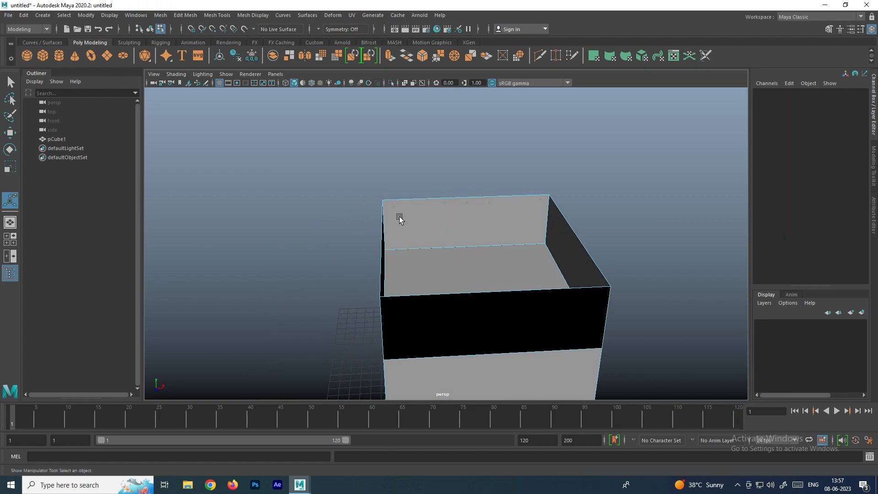
pyautogui.keyDown('alt'); pyautogui.moveTo(559, 277); pyautogui.dragTo(415, 226); pyautogui.keyUp('alt')
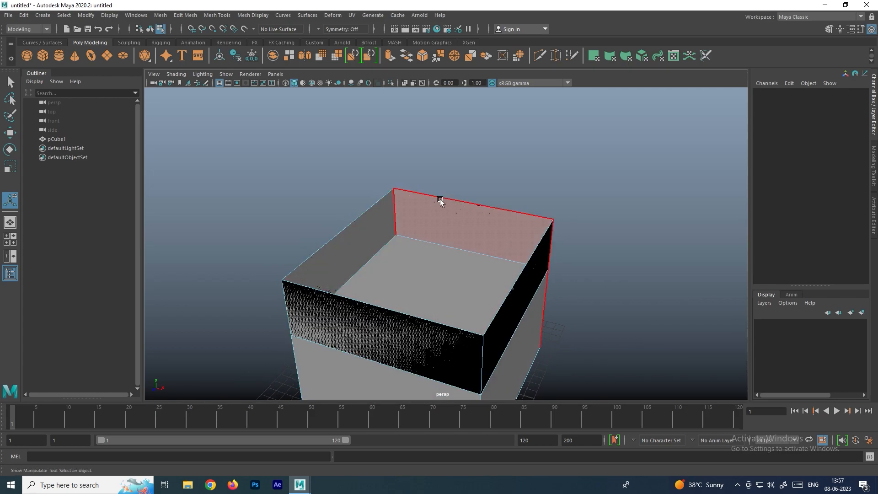
pyautogui.hotkey('ctrl', 'z')
pyautogui.hotkey('ctrl', 'z')
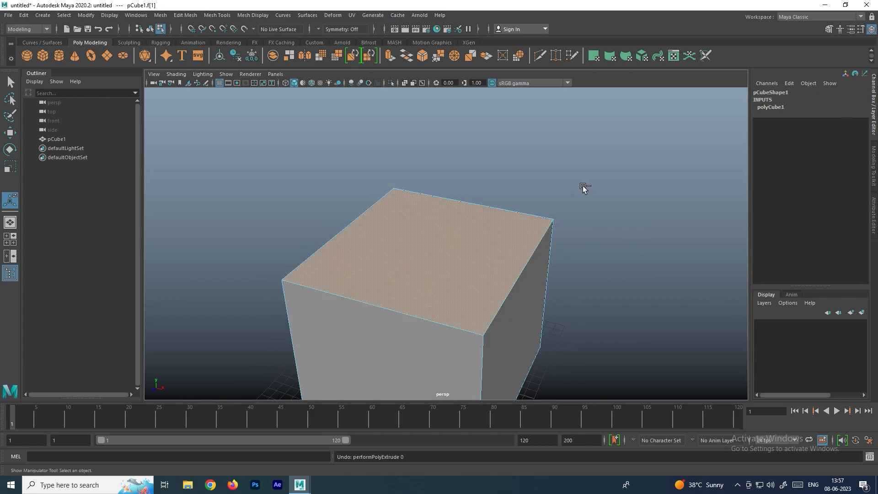
# - Try extruding the cube's top face slightly along its normal and undo it
pyautogui.click(462, 228)
pyautogui.keyDown('shift'); pyautogui.moveTo(442, 224); pyautogui.dragTo(435, 246, button='right'); pyautogui.keyUp('shift')
pyautogui.moveTo(428, 215); pyautogui.dragTo(428, 201)
pyautogui.hotkey('ctrl', 'z')
pyautogui.hotkey('ctrl', 'z')
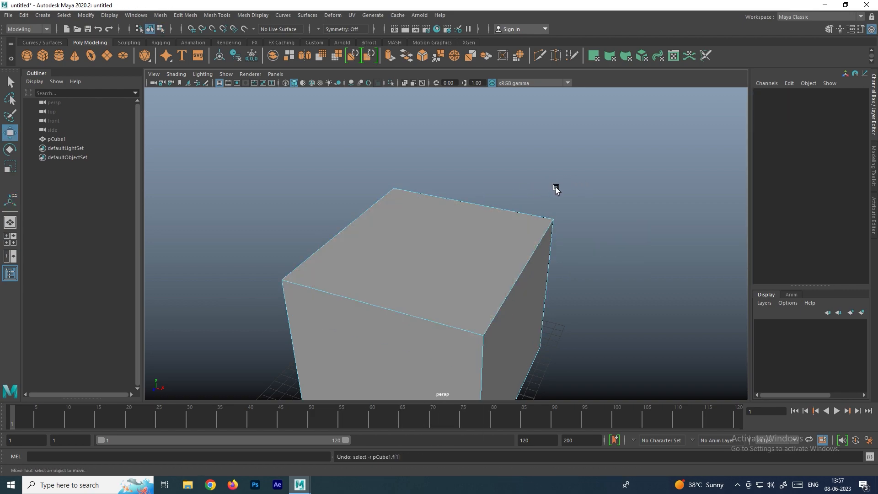
# - Extrude the cube's top face and scale it inward uniformly to 0.8
pyautogui.click(447, 238)
pyautogui.keyDown('shift'); pyautogui.moveTo(427, 217); pyautogui.dragTo(426, 241, button='right'); pyautogui.keyUp('shift')
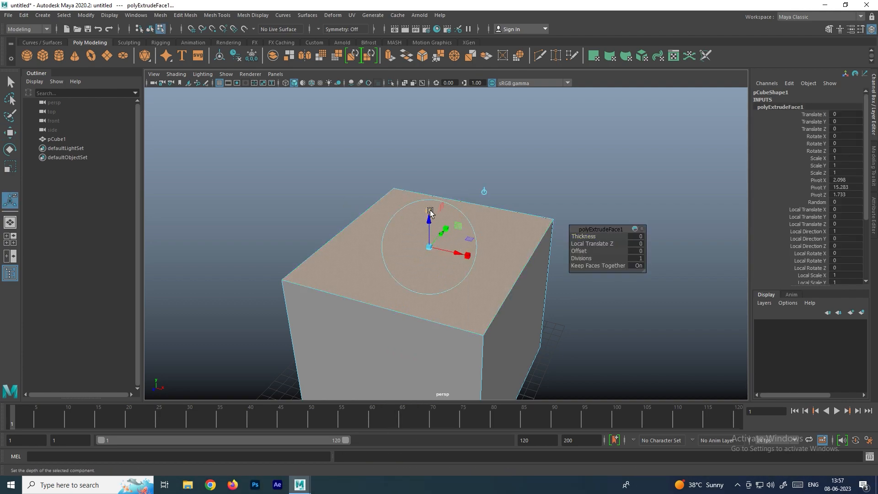
pyautogui.moveTo(431, 247); pyautogui.dragTo(426, 255)
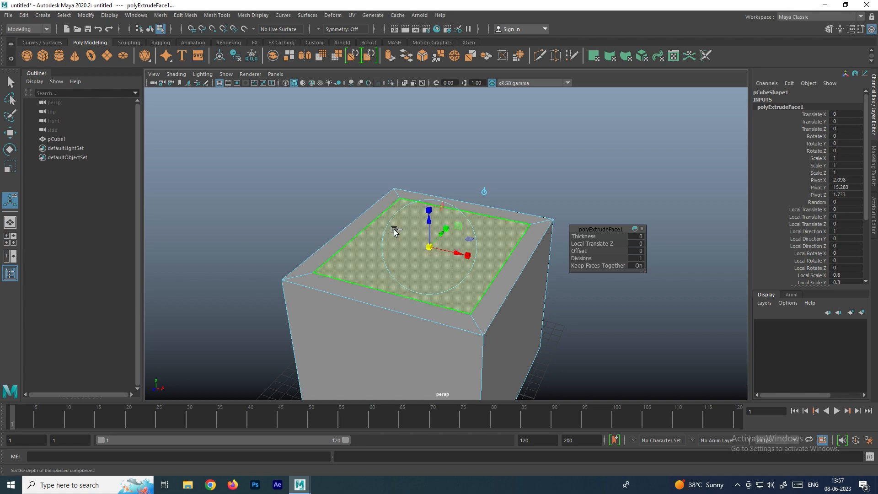
# - Extrude the inset top face down into the cube with a local Z translation of about -8.089
pyautogui.keyDown('shift'); pyautogui.moveTo(394, 227); pyautogui.dragTo(404, 245, button='right'); pyautogui.keyUp('shift')
pyautogui.moveTo(432, 220); pyautogui.dragTo(430, 316)
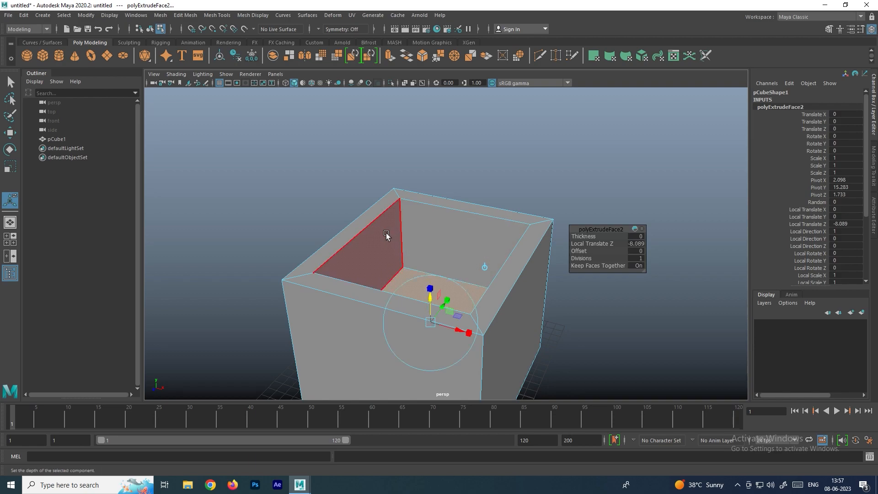
pyautogui.keyDown('alt'); pyautogui.moveTo(387, 233); pyautogui.dragTo(385, 215); pyautogui.keyUp('alt')
pyautogui.keyDown('alt'); pyautogui.moveTo(525, 210); pyautogui.dragTo(408, 260); pyautogui.keyUp('alt')
pyautogui.keyDown('alt'); pyautogui.moveTo(407, 261); pyautogui.dragTo(438, 239, button='middle'); pyautogui.keyUp('alt')
pyautogui.scroll(3, 420, 265)
pyautogui.moveTo(418, 268)
pyautogui.keyDown('alt'); pyautogui.mouseDown()
pyautogui.moveTo(388, 271)
pyautogui.moveTo(419, 265)
pyautogui.mouseUp(); pyautogui.keyUp('alt')
# - Extrude the recessed floor face inside the box and scale it inward uniformly
pyautogui.keyDown('shift'); pyautogui.rightClick(435, 238); pyautogui.keyUp('shift')
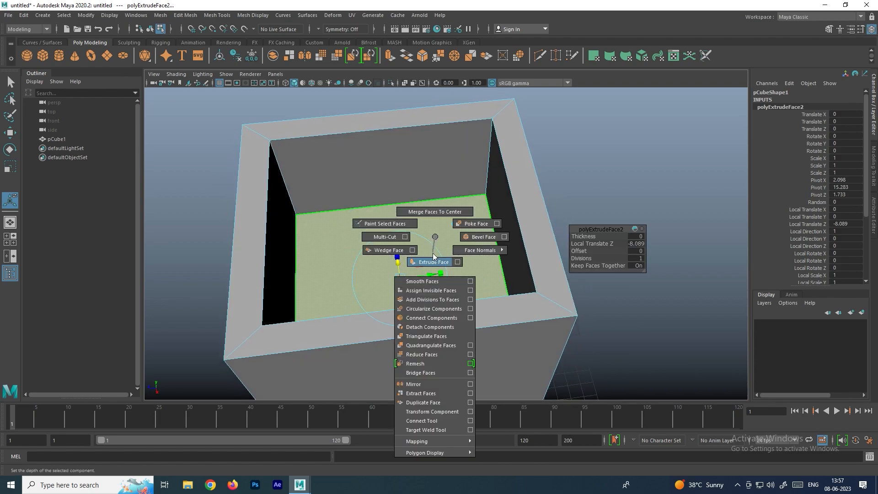
pyautogui.keyDown('shift'); pyautogui.moveTo(433, 256); pyautogui.dragTo(433, 260, button='right'); pyautogui.keyUp('shift')
pyautogui.press('r')
pyautogui.moveTo(401, 278); pyautogui.dragTo(373, 315)
pyautogui.press('w')
# - Extrude the inset floor face down by about -1.665 in local Z and return the box to object mode
pyautogui.keyDown('shift'); pyautogui.moveTo(449, 257); pyautogui.dragTo(450, 251, button='right'); pyautogui.keyUp('shift')
pyautogui.moveTo(401, 263); pyautogui.dragTo(401, 275)
pyautogui.keyDown('alt'); pyautogui.moveTo(495, 186); pyautogui.dragTo(410, 218); pyautogui.keyUp('alt')
pyautogui.scroll(-5, 431, 212)
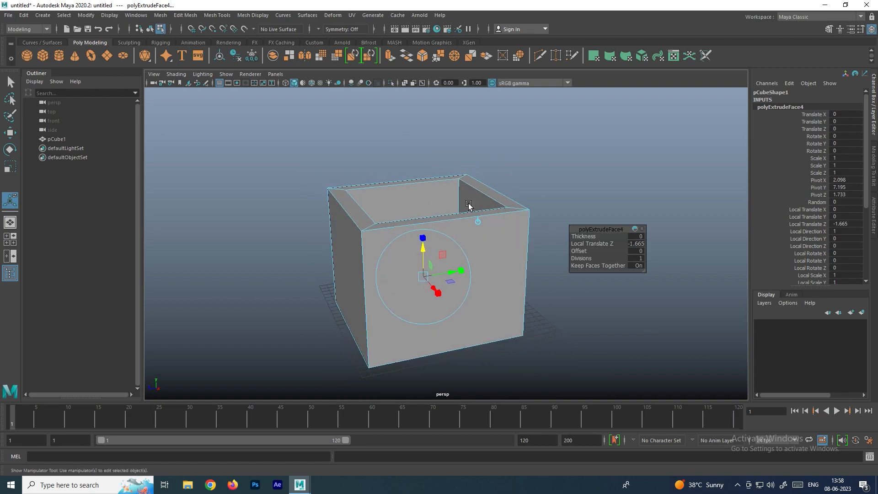
pyautogui.click(555, 192)
pyautogui.moveTo(434, 241); pyautogui.dragTo(538, 180, button='right')
pyautogui.click(537, 180)
# - Delete the hollowed box and create a new polygon cube on the grid
pyautogui.click(468, 235)
pyautogui.press('Delete')
pyautogui.moveTo(452, 219)
pyautogui.keyDown('alt'); pyautogui.mouseDown()
pyautogui.moveTo(424, 220)
pyautogui.moveTo(460, 228)
pyautogui.mouseUp(); pyautogui.keyUp('alt')
pyautogui.keyDown('alt'); pyautogui.moveTo(460, 228); pyautogui.dragTo(431, 200, button='middle'); pyautogui.keyUp('alt')
pyautogui.click(42, 54)
pyautogui.moveTo(420, 227); pyautogui.dragTo(399, 160)
pyautogui.scroll(3, 404, 219)
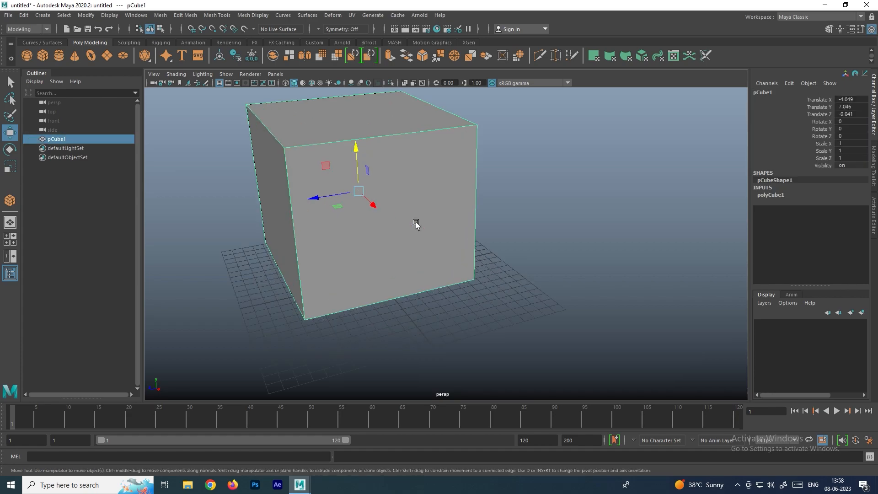
pyautogui.keyDown('alt'); pyautogui.moveTo(396, 221); pyautogui.dragTo(372, 202); pyautogui.keyUp('alt')
pyautogui.keyDown('alt'); pyautogui.moveTo(434, 220); pyautogui.dragTo(415, 211); pyautogui.keyUp('alt')
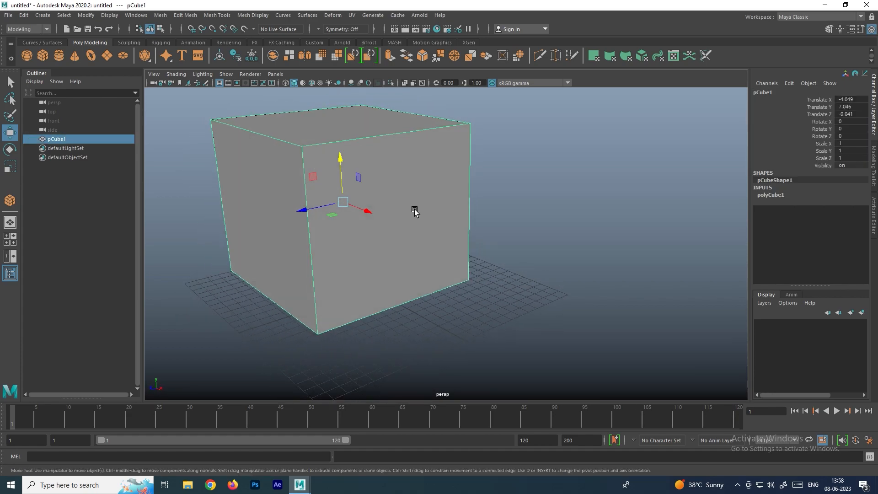
# - Extrude one side face of the new cube and scale it inward uniformly
pyautogui.moveTo(419, 194); pyautogui.dragTo(408, 212, button='right')
pyautogui.click(408, 184)
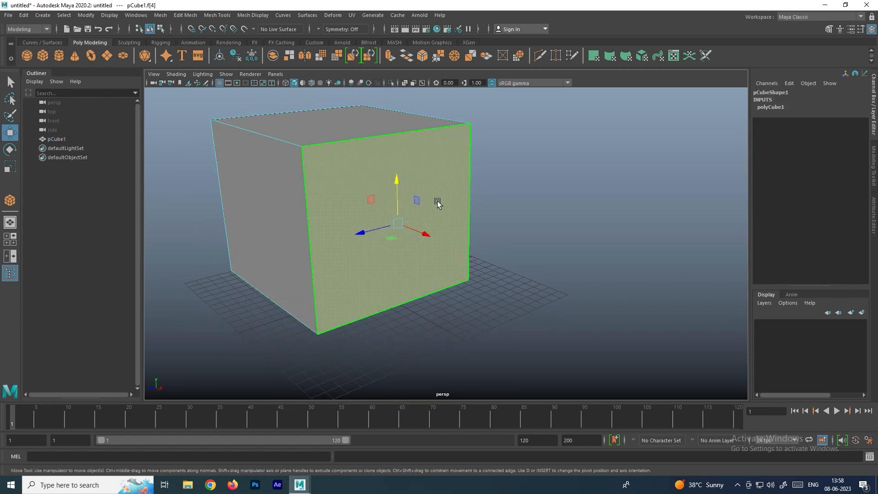
pyautogui.keyDown('shift'); pyautogui.moveTo(428, 171); pyautogui.dragTo(427, 196, button='right'); pyautogui.keyUp('shift')
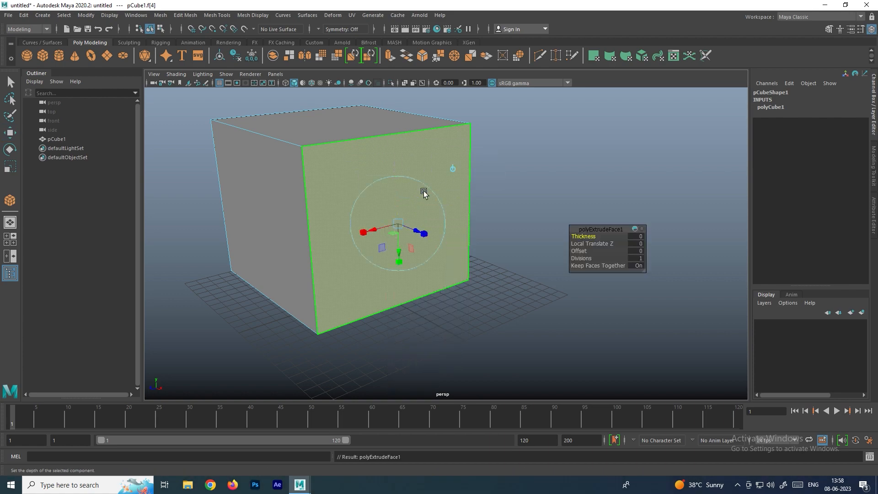
pyautogui.press('r')
pyautogui.moveTo(401, 224); pyautogui.dragTo(363, 281)
pyautogui.press('w')
# - Try extruding the inset side face far outward and undo the move
pyautogui.keyDown('alt'); pyautogui.moveTo(419, 196); pyautogui.dragTo(433, 196); pyautogui.keyUp('alt')
pyautogui.keyDown('shift'); pyautogui.moveTo(432, 190); pyautogui.dragTo(430, 214, button='right'); pyautogui.keyUp('shift')
pyautogui.moveTo(439, 236); pyautogui.dragTo(737, 300)
pyautogui.keyDown('alt'); pyautogui.moveTo(662, 280); pyautogui.dragTo(373, 189); pyautogui.keyUp('alt')
pyautogui.hotkey('ctrl', 'z')
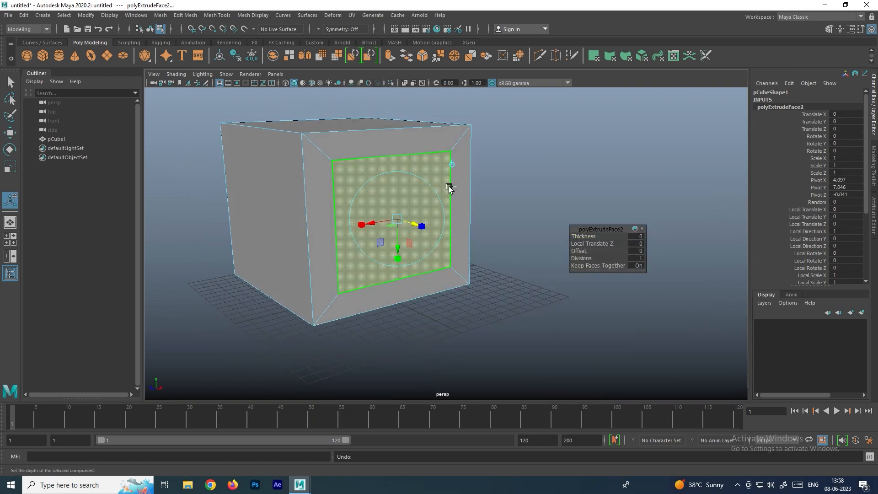
# - Scale the inset side face further inward, then try extruding it outward and undo that extrusion
pyautogui.press('r')
pyautogui.moveTo(395, 220); pyautogui.dragTo(424, 200)
pyautogui.keyDown('shift'); pyautogui.moveTo(421, 199); pyautogui.dragTo(421, 223, button='right'); pyautogui.keyUp('shift')
pyautogui.press('w')
pyautogui.moveTo(453, 237); pyautogui.dragTo(755, 289)
pyautogui.scroll(-4, 513, 213)
pyautogui.keyDown('alt'); pyautogui.moveTo(513, 213); pyautogui.dragTo(402, 189, button='middle'); pyautogui.keyUp('alt')
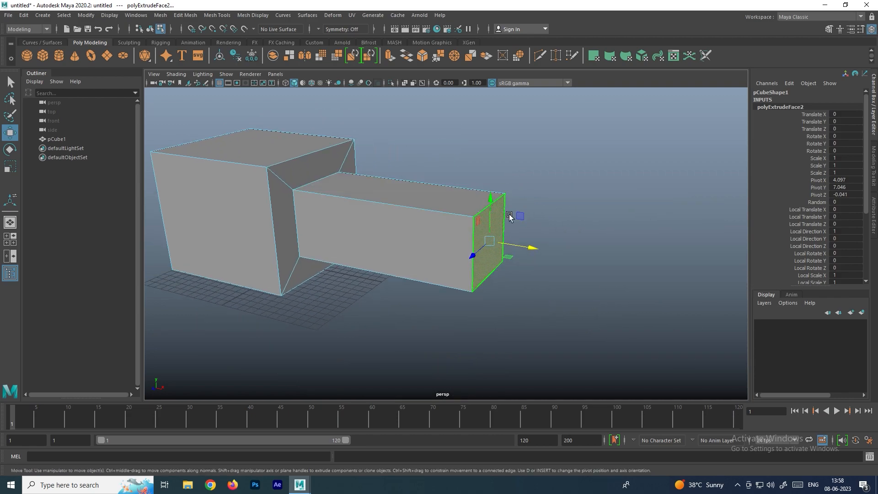
pyautogui.hotkey('ctrl', 'z')
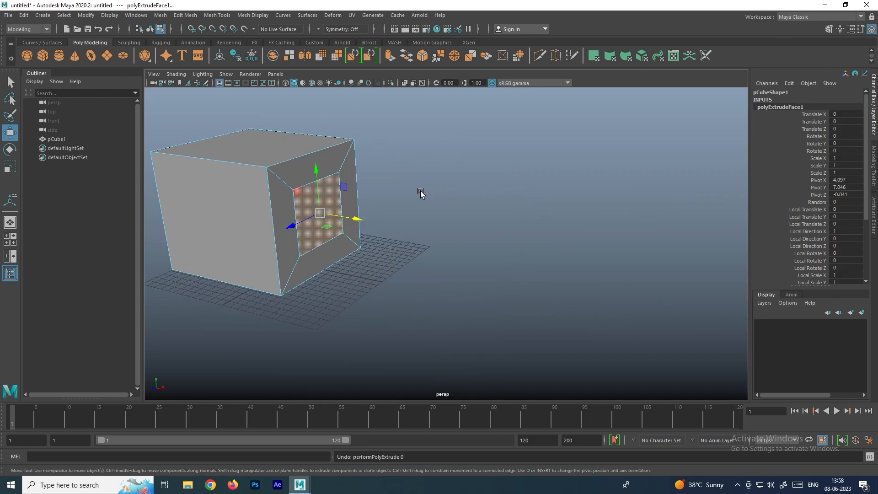
# - Return the cube to object mode, duplicate it, and move the copy along X to about 32.363
pyautogui.keyDown('alt'); pyautogui.moveTo(420, 190); pyautogui.dragTo(462, 202); pyautogui.keyUp('alt')
pyautogui.moveTo(378, 180); pyautogui.dragTo(427, 124, button='right')
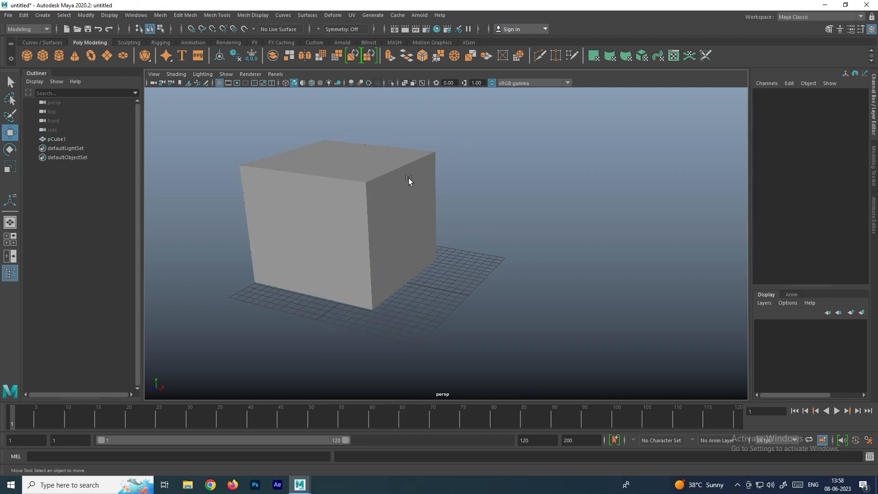
pyautogui.click(421, 175)
pyautogui.moveTo(414, 202); pyautogui.dragTo(416, 231, button='right')
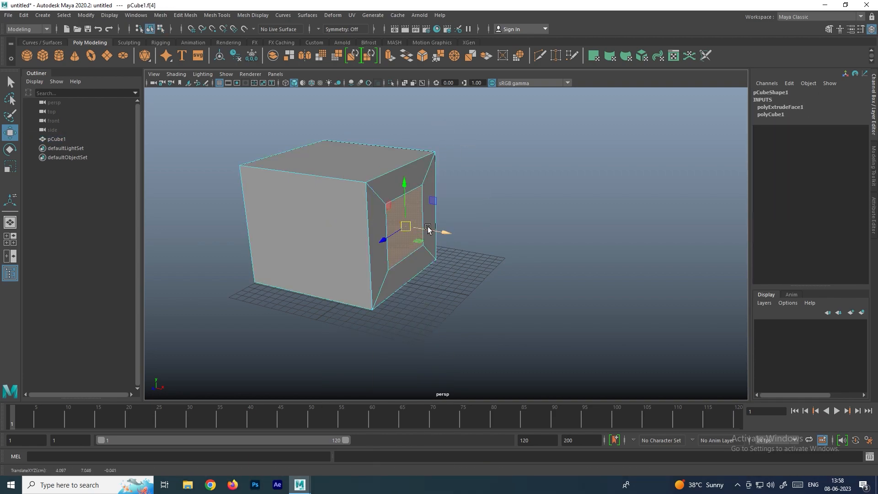
pyautogui.moveTo(350, 186); pyautogui.dragTo(492, 157, button='right')
pyautogui.click(493, 157)
pyautogui.click(372, 176)
pyautogui.scroll(-3, 372, 176)
pyautogui.keyDown('alt'); pyautogui.moveTo(372, 177); pyautogui.dragTo(442, 222); pyautogui.keyUp('alt')
pyautogui.keyDown('alt'); pyautogui.moveTo(441, 222); pyautogui.dragTo(412, 206, button='middle'); pyautogui.keyUp('alt')
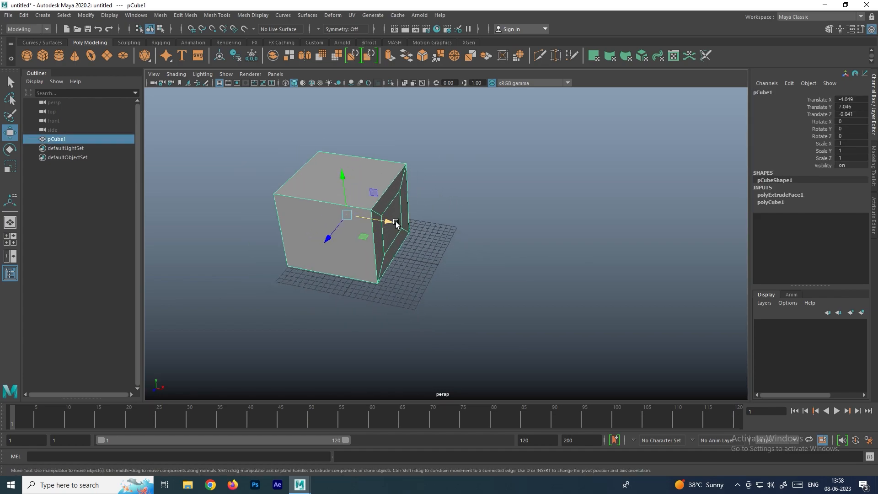
pyautogui.hotkey('ctrl', 'd')
pyautogui.moveTo(389, 221); pyautogui.dragTo(539, 222)
# - Rotate the duplicate cube 180 degrees in Y, place it at about 43.309 in X, and return to object mode
pyautogui.press('e')
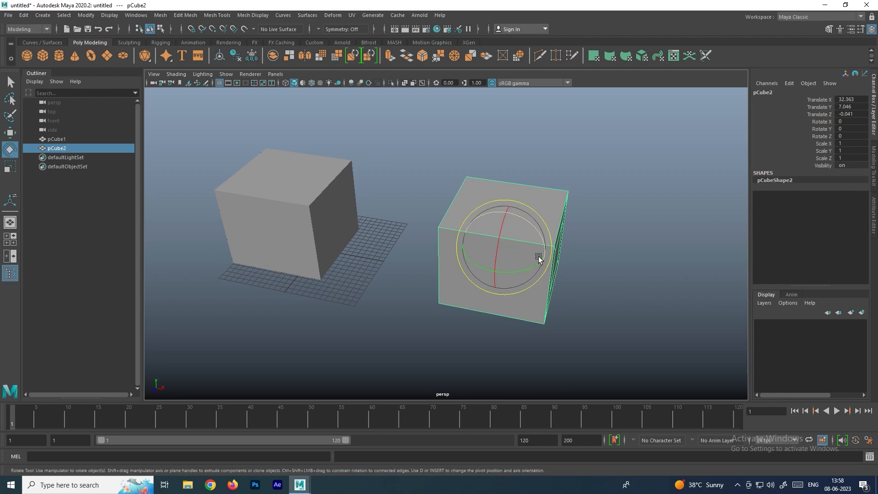
pyautogui.moveTo(516, 271); pyautogui.dragTo(614, 205)
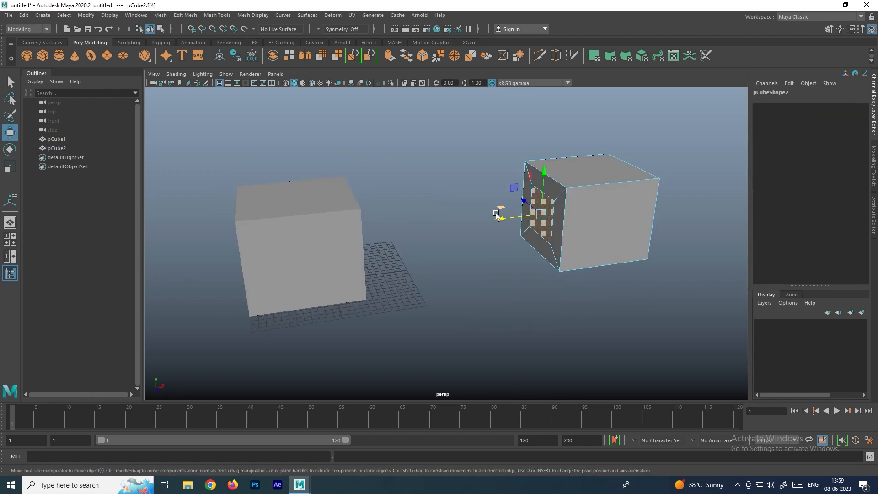
pyautogui.keyDown('alt'); pyautogui.moveTo(499, 212); pyautogui.dragTo(374, 210); pyautogui.keyUp('alt')
pyautogui.click(356, 177)
pyautogui.keyDown('alt'); pyautogui.moveTo(356, 178); pyautogui.dragTo(366, 194); pyautogui.keyUp('alt')
pyautogui.rightClick(358, 193)
pyautogui.moveTo(357, 193); pyautogui.dragTo(387, 172, button='right')
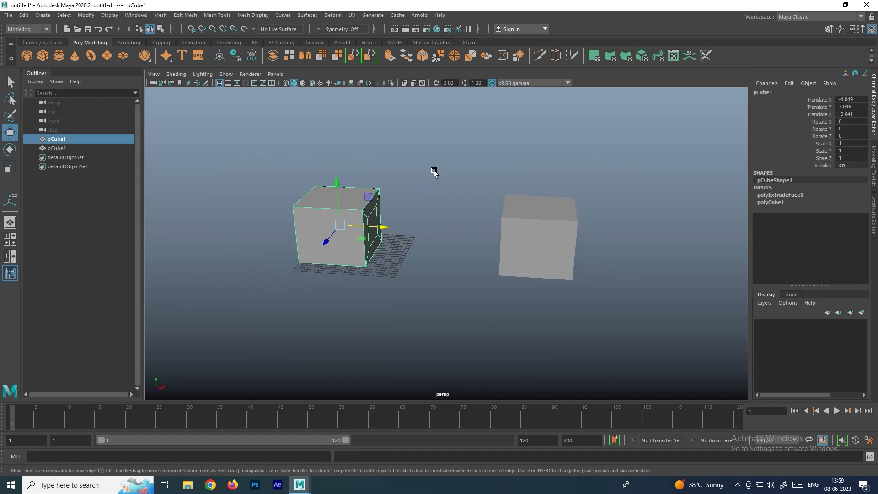
# - Select each cube in turn to check whether they are separate objects
pyautogui.click(433, 169)
pyautogui.scroll(3, 402, 196)
pyautogui.scroll(-3, 397, 189)
pyautogui.keyDown('alt'); pyautogui.moveTo(447, 184); pyautogui.dragTo(434, 203, button='middle'); pyautogui.keyUp('alt')
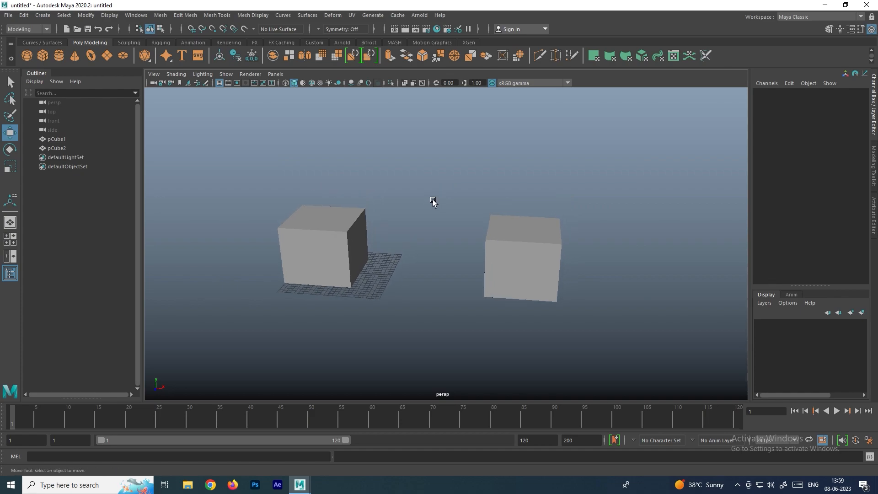
pyautogui.click(357, 224)
pyautogui.click(540, 227)
pyautogui.click(321, 213)
pyautogui.click(547, 233)
pyautogui.click(364, 233)
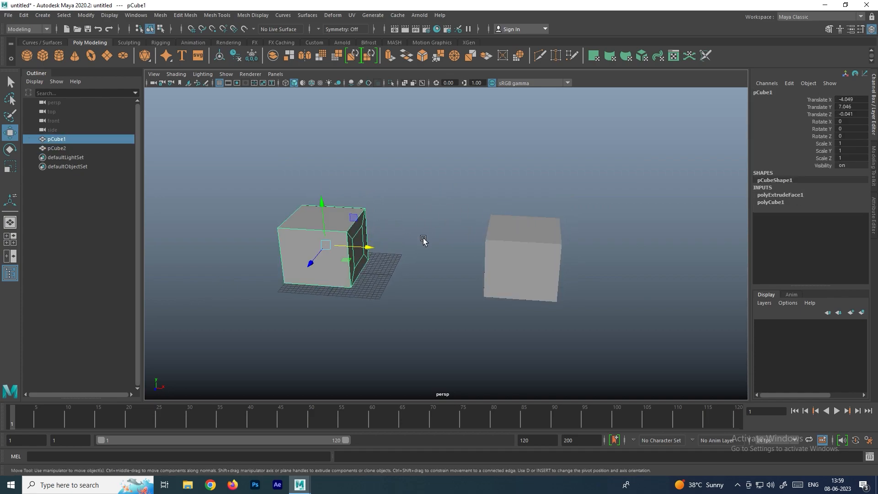
pyautogui.click(440, 249)
# - Select both cubes and combine them into a single mesh
pyautogui.moveTo(245, 186); pyautogui.dragTo(587, 320)
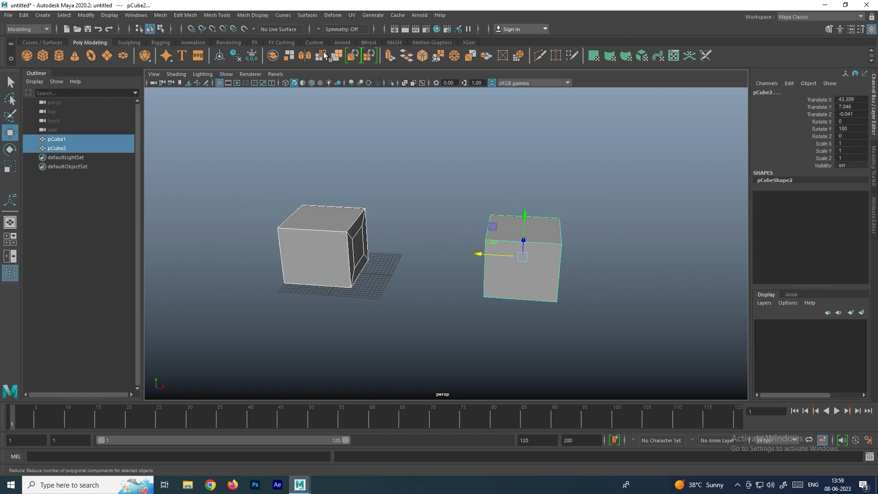
pyautogui.click(162, 16)
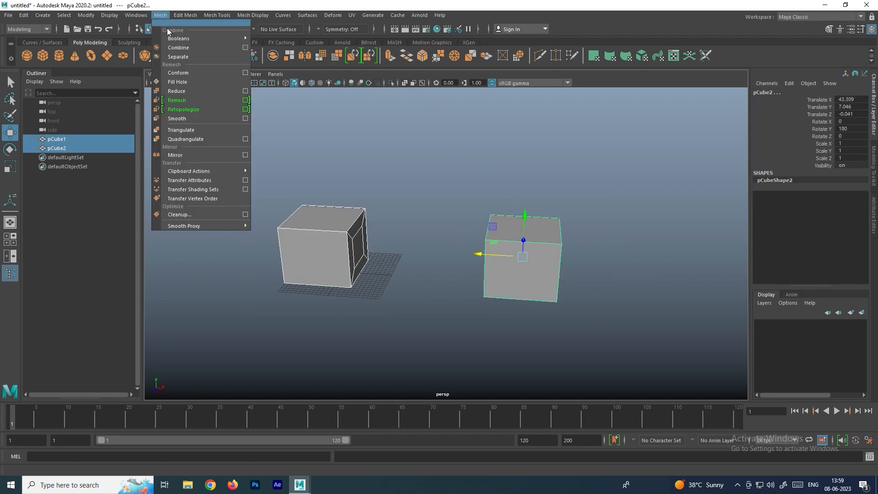
pyautogui.click(188, 49)
pyautogui.press('r')
pyautogui.click(455, 162)
pyautogui.click(354, 208)
# - Select the two facing inset faces of the combined mesh and connect them with Bridge Faces
pyautogui.scroll(4, 352, 226)
pyautogui.keyDown('alt'); pyautogui.moveTo(352, 226); pyautogui.dragTo(414, 205, button='middle'); pyautogui.keyUp('alt')
pyautogui.moveTo(369, 188); pyautogui.dragTo(368, 203, button='right')
pyautogui.click(378, 222)
pyautogui.keyDown('alt'); pyautogui.moveTo(378, 222); pyautogui.dragTo(480, 199); pyautogui.keyUp('alt')
pyautogui.keyDown('shift'); pyautogui.click(547, 199); pyautogui.keyUp('shift')
pyautogui.keyDown('shift'); pyautogui.rightClick(490, 184); pyautogui.keyUp('shift')
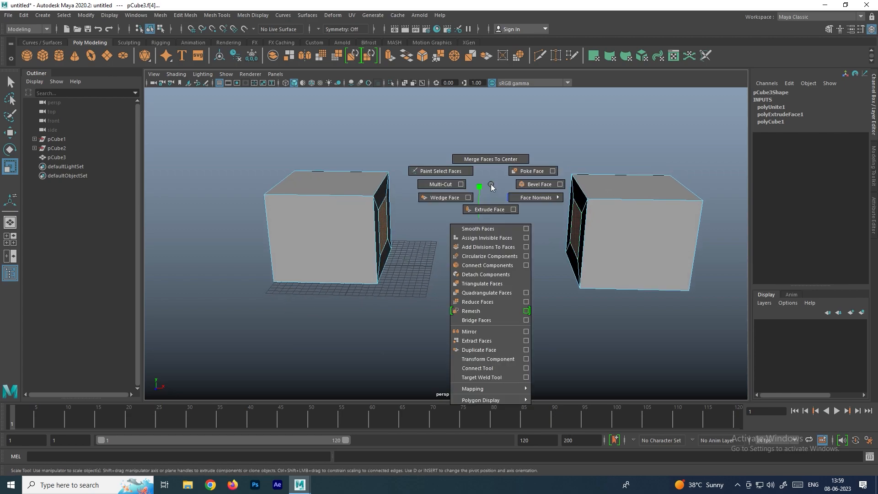
pyautogui.keyDown('shift'); pyautogui.rightClick(493, 186); pyautogui.keyUp('shift')
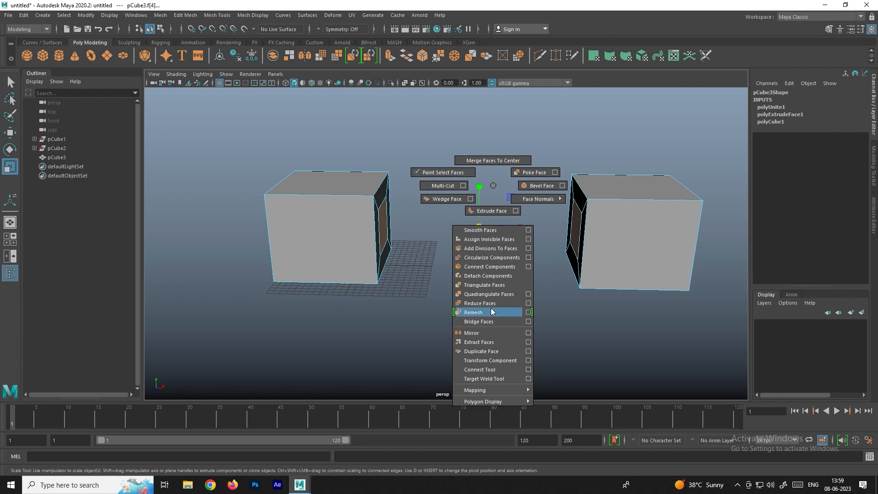
pyautogui.click(493, 325)
pyautogui.keyDown('alt'); pyautogui.moveTo(523, 266); pyautogui.dragTo(361, 223); pyautogui.keyUp('alt')
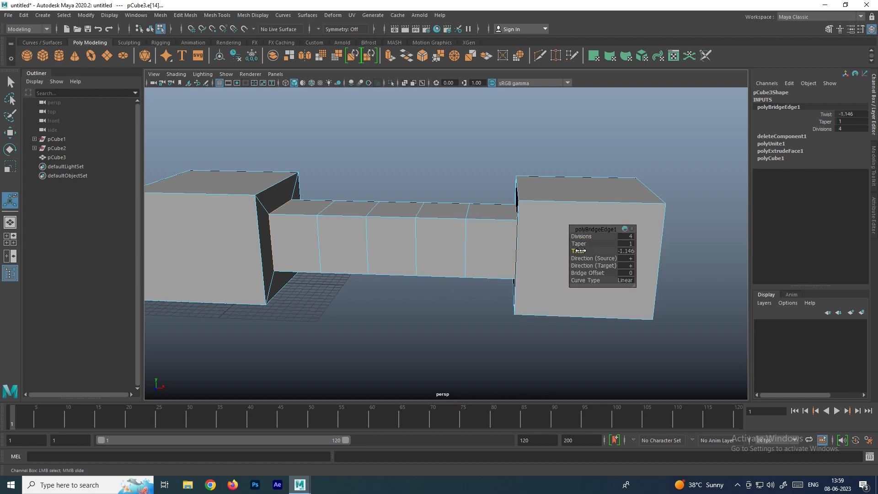
# - Twist the bridge, raise its number of divisions, and return the mesh to object mode
pyautogui.moveTo(586, 250); pyautogui.dragTo(381, 200)
pyautogui.moveTo(580, 236); pyautogui.dragTo(333, 198)
pyautogui.moveTo(270, 191); pyautogui.dragTo(307, 166, button='right')
pyautogui.click(348, 172)
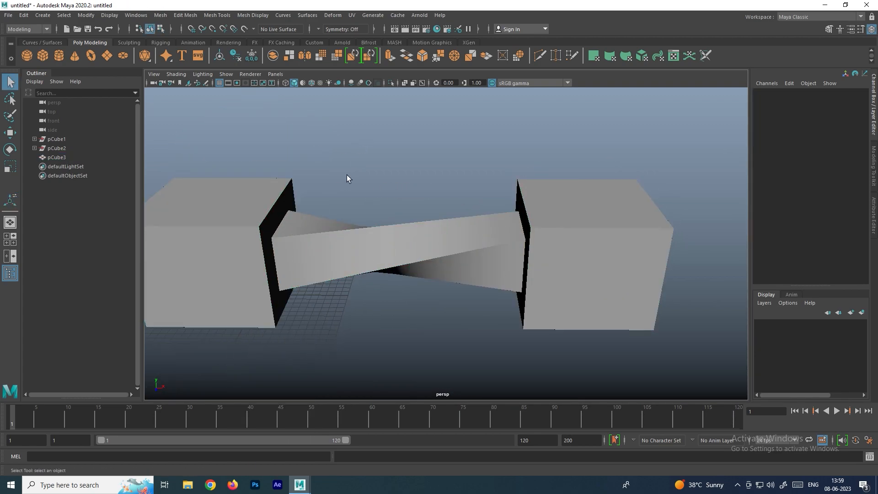
# - Switch the bridged mesh to smooth preview display and inspect its shape
pyautogui.scroll(-4, 347, 175)
pyautogui.click(322, 209)
pyautogui.press('3')
pyautogui.click(456, 185)
pyautogui.moveTo(455, 185)
pyautogui.keyDown('alt'); pyautogui.mouseDown()
pyautogui.moveTo(394, 196)
pyautogui.moveTo(462, 186)
pyautogui.moveTo(446, 199)
pyautogui.mouseUp(); pyautogui.keyUp('alt')
pyautogui.click(473, 210)
# - Select the two outer end faces of the smoothed mesh and scale them inward along X
pyautogui.scroll(2, 309, 229)
pyautogui.keyDown('alt'); pyautogui.moveTo(309, 229); pyautogui.dragTo(393, 219, button='middle'); pyautogui.keyUp('alt')
pyautogui.keyDown('alt'); pyautogui.moveTo(393, 219); pyautogui.dragTo(413, 210); pyautogui.keyUp('alt')
pyautogui.moveTo(412, 209); pyautogui.dragTo(408, 225, button='right')
pyautogui.click(408, 224)
pyautogui.keyDown('alt'); pyautogui.moveTo(408, 224); pyautogui.dragTo(544, 236); pyautogui.keyUp('alt')
pyautogui.press('r')
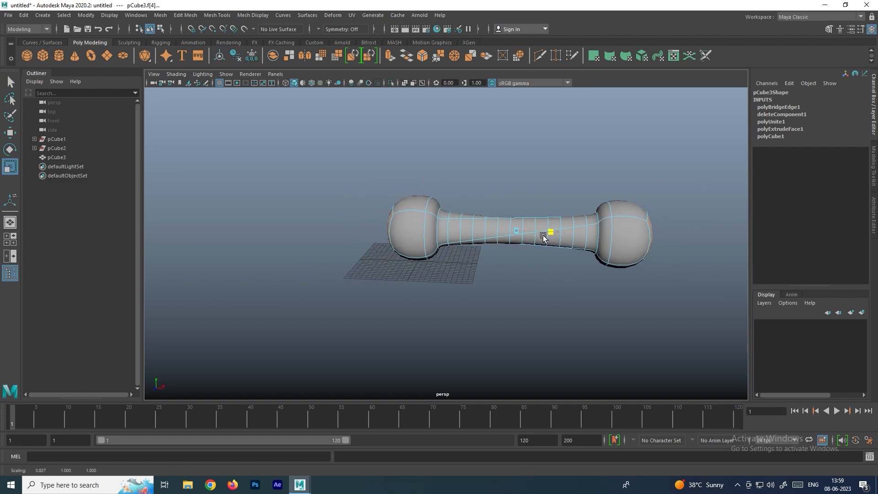
pyautogui.keyDown('alt'); pyautogui.moveTo(572, 202); pyautogui.dragTo(384, 189); pyautogui.keyUp('alt')
pyautogui.scroll(3, 529, 189)
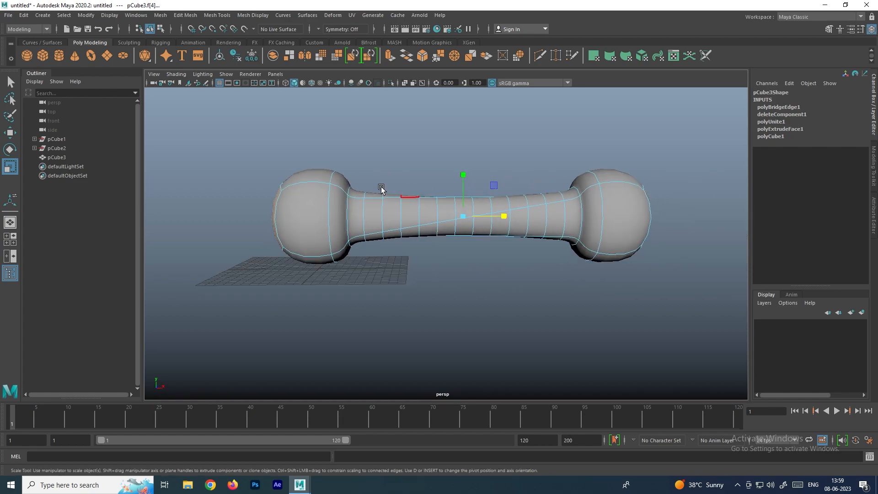
# - Select all faces of the bar between the two rounded ends and scale them down uniformly
pyautogui.moveTo(575, 308); pyautogui.dragTo(575, 308)
pyautogui.keyDown('alt'); pyautogui.moveTo(529, 235); pyautogui.dragTo(492, 222); pyautogui.keyUp('alt')
pyautogui.moveTo(527, 291); pyautogui.dragTo(544, 304)
pyautogui.moveTo(535, 243)
pyautogui.keyDown('alt'); pyautogui.mouseDown()
pyautogui.moveTo(514, 174)
pyautogui.moveTo(537, 256)
pyautogui.mouseUp(); pyautogui.keyUp('alt')
pyautogui.moveTo(470, 245); pyautogui.dragTo(446, 275)
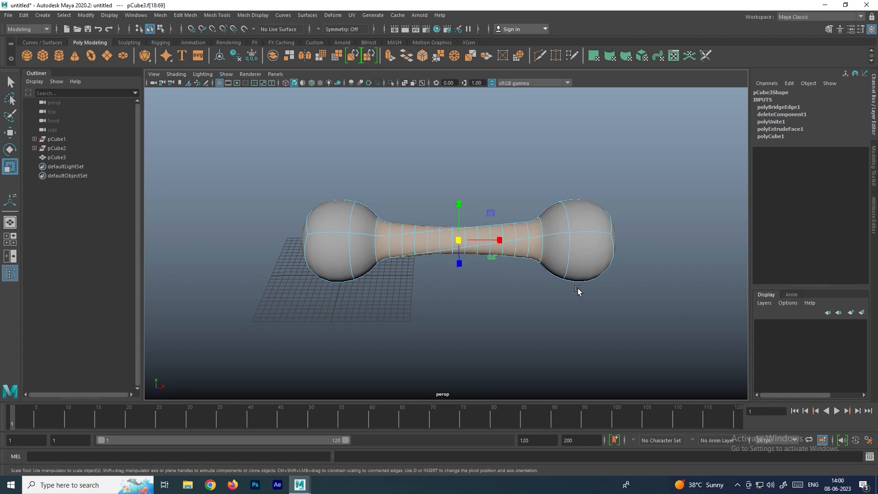
# - Return the dumbbell-shaped mesh to object mode and inspect it from several angles
pyautogui.click(577, 290)
pyautogui.moveTo(500, 234); pyautogui.dragTo(556, 172, button='right')
pyautogui.click(556, 172)
pyautogui.keyDown('alt'); pyautogui.moveTo(556, 172); pyautogui.dragTo(474, 227); pyautogui.keyUp('alt')
pyautogui.scroll(1, 562, 221)
pyautogui.scroll(-3, 488, 184)
pyautogui.keyDown('alt'); pyautogui.moveTo(477, 183); pyautogui.dragTo(445, 196); pyautogui.keyUp('alt')
pyautogui.scroll(2, 477, 201)
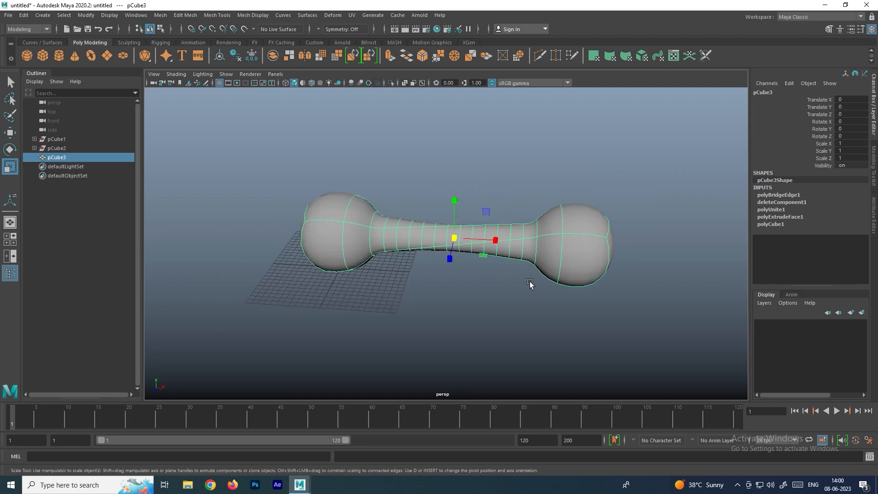
# - Delete the dumbbell mesh and create a large polygon sphere on the grid
pyautogui.press('Delete')
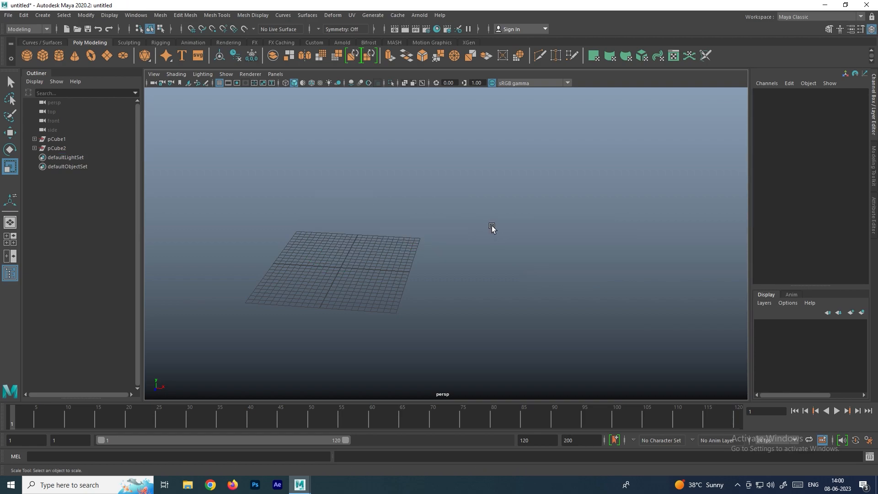
pyautogui.keyDown('alt'); pyautogui.moveTo(431, 237); pyautogui.dragTo(407, 238); pyautogui.keyUp('alt')
pyautogui.keyDown('alt'); pyautogui.moveTo(336, 228); pyautogui.dragTo(447, 252, button='middle'); pyautogui.keyUp('alt')
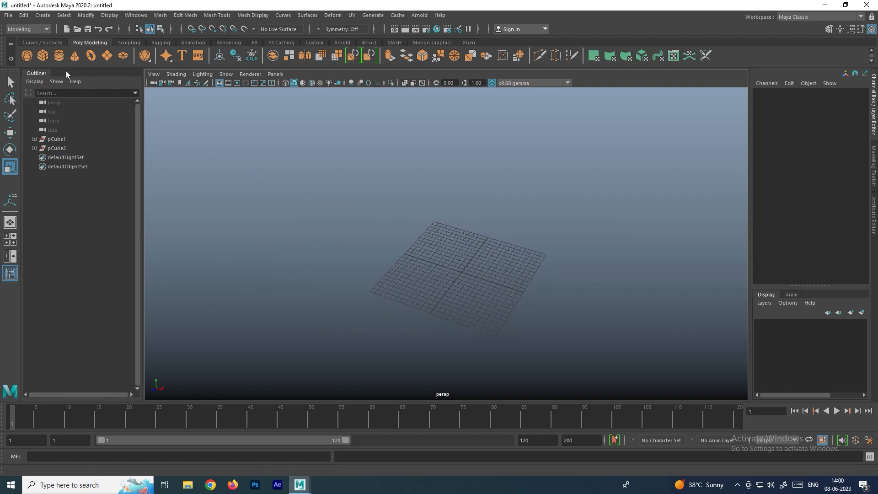
pyautogui.click(27, 55)
pyautogui.moveTo(472, 249); pyautogui.dragTo(504, 233)
# - Select a two-by-three patch of faces on the sphere's upper front and detach it with Detach Components
pyautogui.moveTo(534, 229); pyautogui.dragTo(533, 250, button='right')
pyautogui.click(560, 225)
pyautogui.keyDown('shift'); pyautogui.click(560, 225); pyautogui.keyUp('shift')
pyautogui.keyDown('shift'); pyautogui.click(578, 219); pyautogui.keyUp('shift')
pyautogui.keyDown('shift'); pyautogui.click(537, 250); pyautogui.keyUp('shift')
pyautogui.keyDown('shift'); pyautogui.click(567, 250); pyautogui.keyUp('shift')
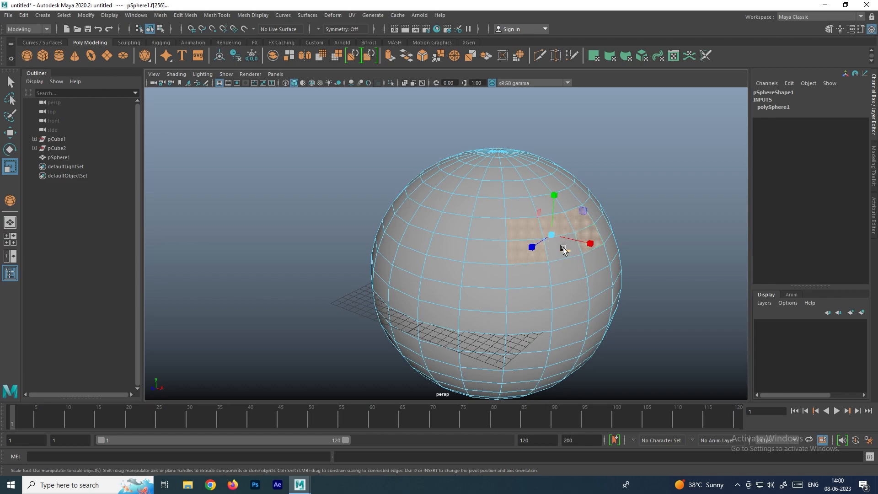
pyautogui.press('q')
pyautogui.moveTo(561, 247)
pyautogui.keyDown('alt'); pyautogui.mouseDown()
pyautogui.moveTo(560, 239)
pyautogui.moveTo(442, 219)
pyautogui.moveTo(577, 247)
pyautogui.mouseUp(); pyautogui.keyUp('alt')
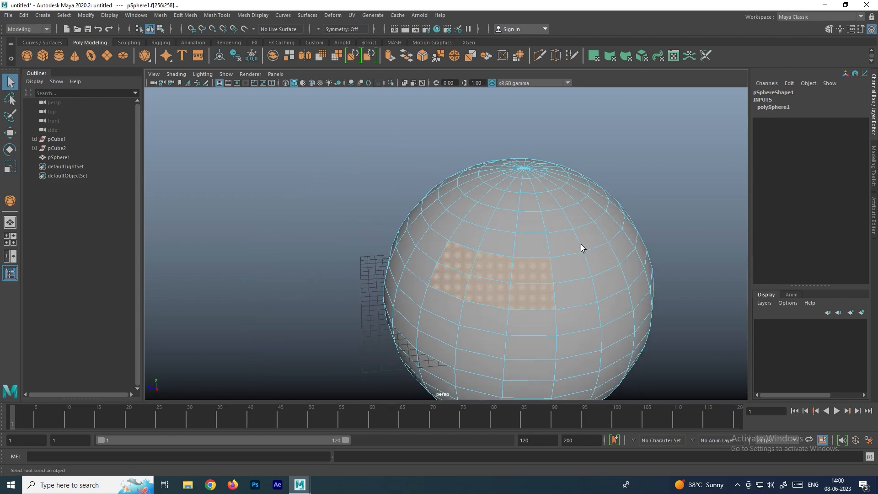
pyautogui.keyDown('alt'); pyautogui.moveTo(517, 259); pyautogui.dragTo(494, 235); pyautogui.keyUp('alt')
pyautogui.keyDown('shift'); pyautogui.rightClick(491, 228); pyautogui.keyUp('shift')
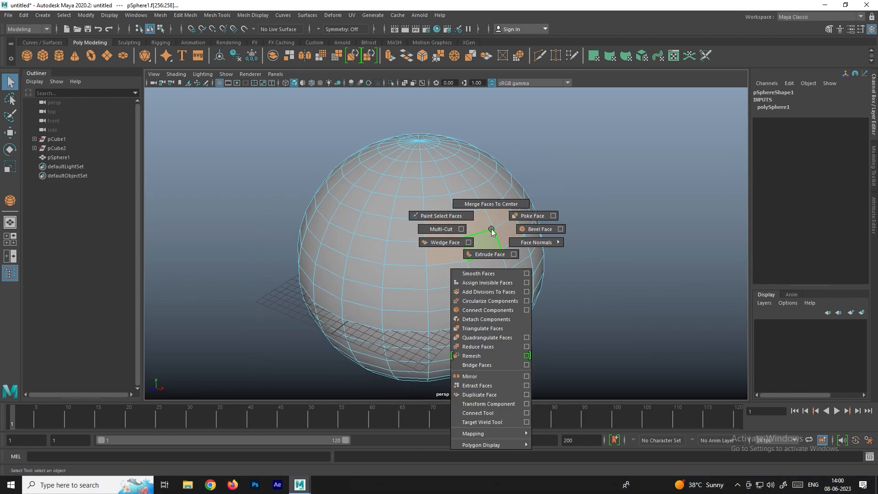
pyautogui.click(493, 320)
pyautogui.scroll(5, 562, 247)
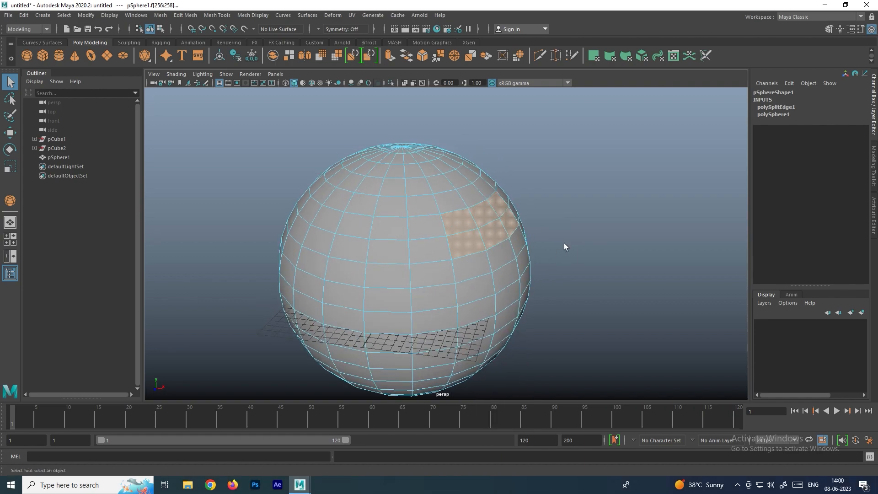
# - Try moving a single face of the detached patch away from the sphere, and undo the move
pyautogui.click(555, 246)
pyautogui.click(502, 248)
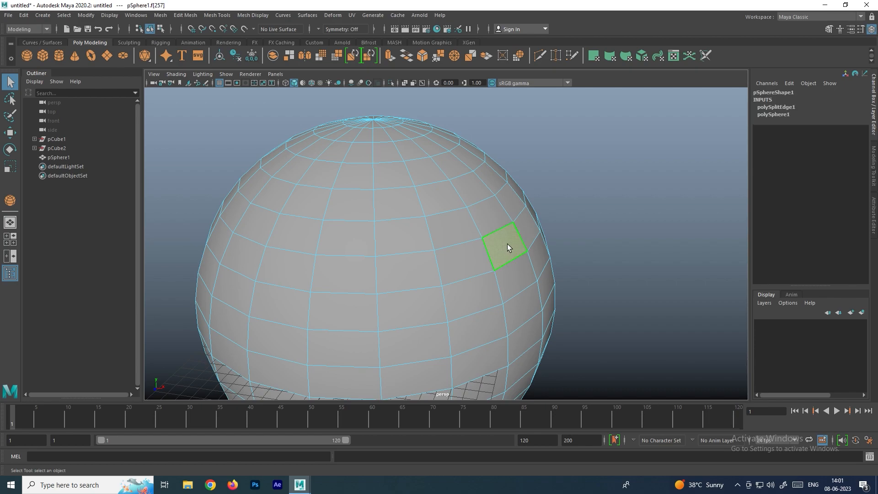
pyautogui.press('w')
pyautogui.moveTo(514, 250); pyautogui.dragTo(527, 207)
pyautogui.hotkey('ctrl', 'z')
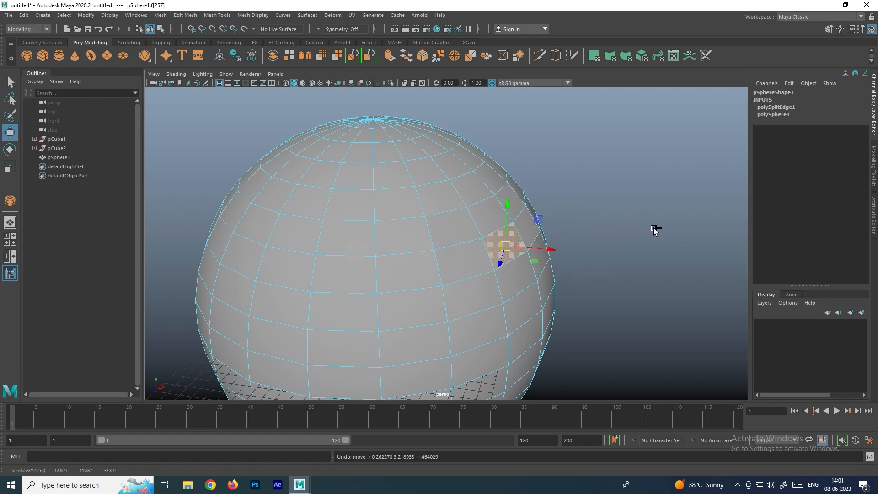
pyautogui.scroll(-3, 594, 230)
# - Select all six faces of the detached patch and move them together out of the sphere
pyautogui.click(429, 223)
pyautogui.moveTo(463, 237)
pyautogui.mouseDown()
pyautogui.moveTo(502, 219)
pyautogui.moveTo(476, 230)
pyautogui.mouseUp()
pyautogui.hotkey('ctrl', 'z')
pyautogui.keyDown('shift'); pyautogui.click(434, 261); pyautogui.keyUp('shift')
pyautogui.keyDown('shift'); pyautogui.click(482, 259); pyautogui.keyUp('shift')
pyautogui.keyDown('shift'); pyautogui.click(492, 226); pyautogui.keyUp('shift')
pyautogui.keyDown('shift'); pyautogui.click(513, 210); pyautogui.keyUp('shift')
pyautogui.keyDown('shift'); pyautogui.click(530, 236); pyautogui.keyUp('shift')
pyautogui.moveTo(513, 241); pyautogui.dragTo(610, 270)
# - Return the sphere to object mode and select it together with its offset patch to examine the mesh
pyautogui.moveTo(519, 224)
pyautogui.keyDown('alt'); pyautogui.mouseDown()
pyautogui.moveTo(468, 234)
pyautogui.moveTo(528, 250)
pyautogui.moveTo(555, 226)
pyautogui.moveTo(513, 233)
pyautogui.mouseUp(); pyautogui.keyUp('alt')
pyautogui.click(423, 215)
pyautogui.moveTo(410, 206); pyautogui.dragTo(474, 171, button='right')
pyautogui.click(476, 169)
pyautogui.click(380, 188)
pyautogui.scroll(-3, 468, 233)
pyautogui.keyDown('alt'); pyautogui.moveTo(469, 234); pyautogui.dragTo(433, 236); pyautogui.keyUp('alt')
pyautogui.hotkey('ctrl', 'z')
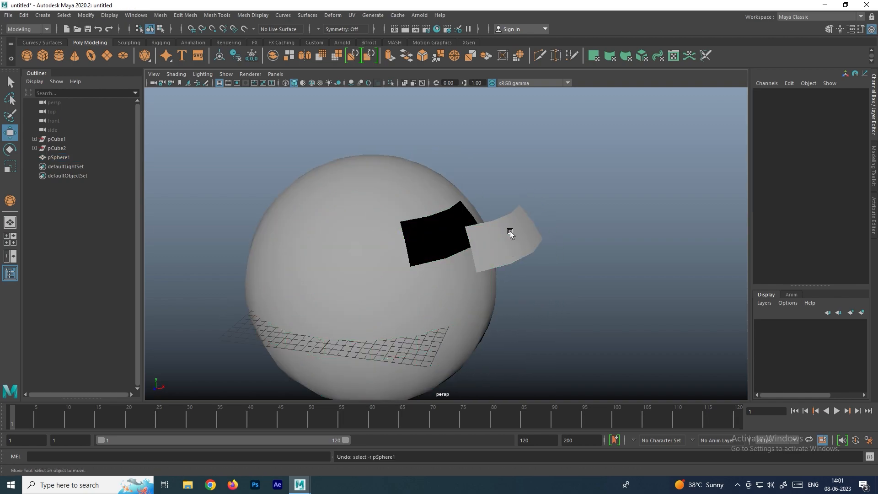
pyautogui.click(509, 232)
pyautogui.keyDown('alt'); pyautogui.moveTo(510, 232); pyautogui.dragTo(497, 245); pyautogui.keyUp('alt')
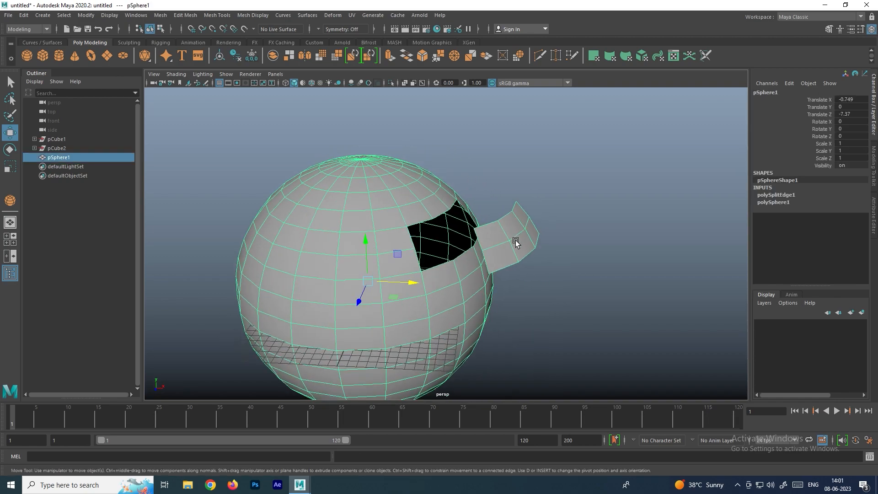
# - Separate the sphere and its offset patch into individual meshes
pyautogui.click(164, 16)
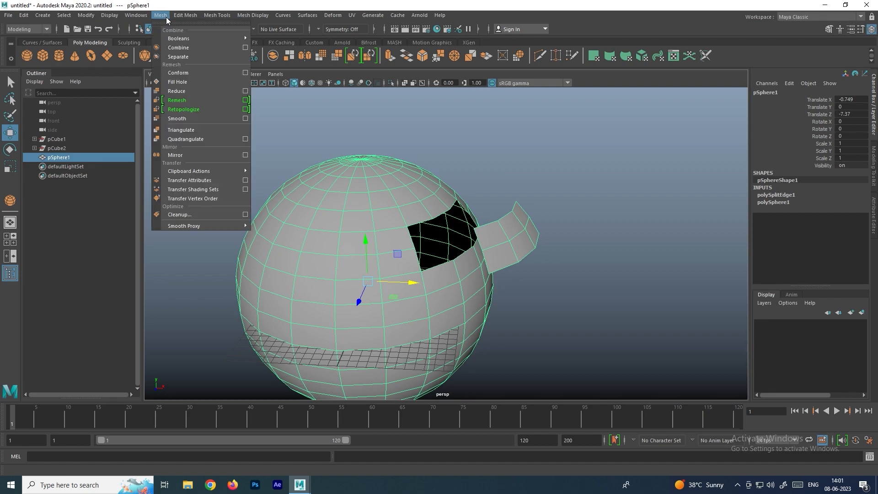
pyautogui.click(190, 58)
pyautogui.click(554, 176)
pyautogui.click(378, 226)
# - Move the patch along X to about 17.257 and the sphere along X to about -1.95
pyautogui.click(518, 240)
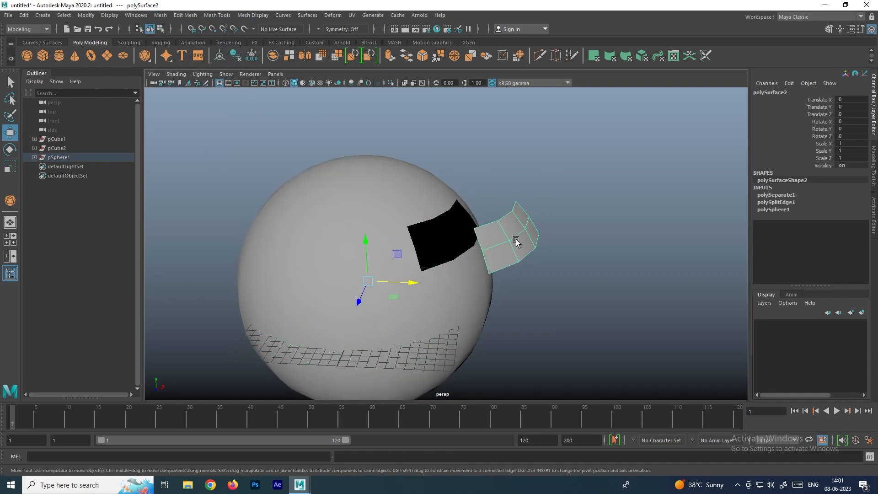
pyautogui.moveTo(407, 283); pyautogui.dragTo(519, 283)
pyautogui.click(470, 272)
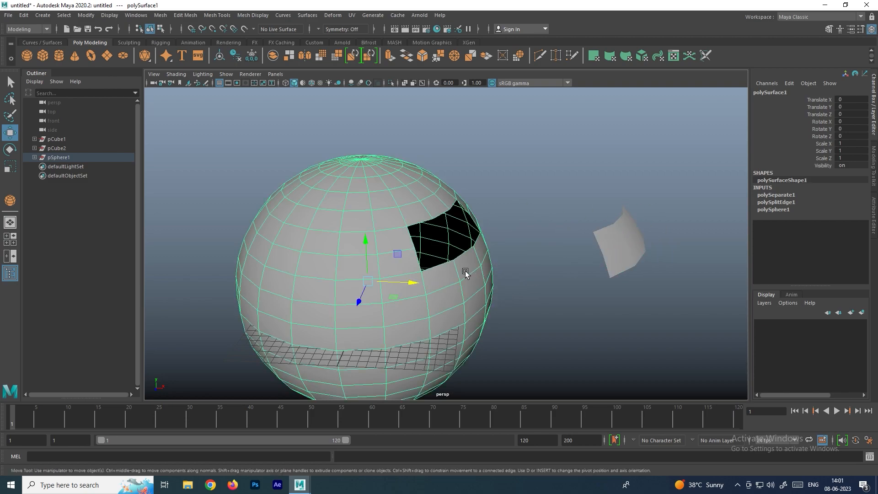
pyautogui.moveTo(402, 283)
pyautogui.mouseDown()
pyautogui.moveTo(455, 284)
pyautogui.moveTo(388, 283)
pyautogui.mouseUp()
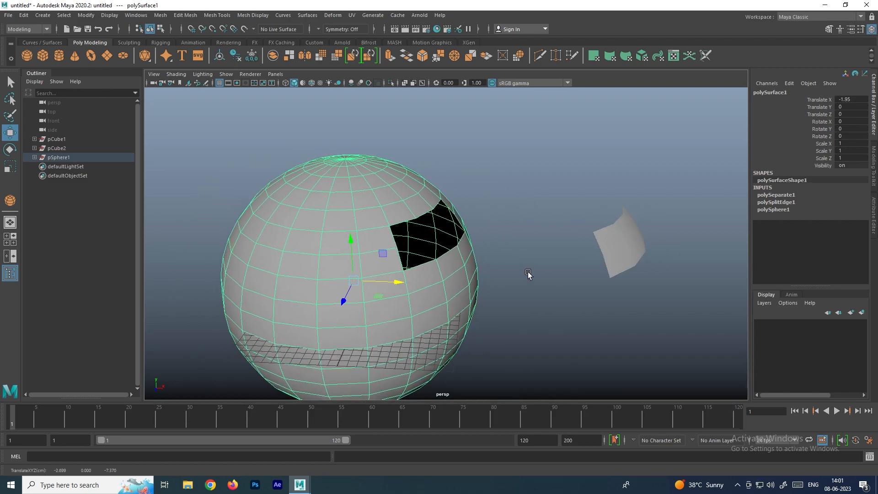
pyautogui.click(615, 254)
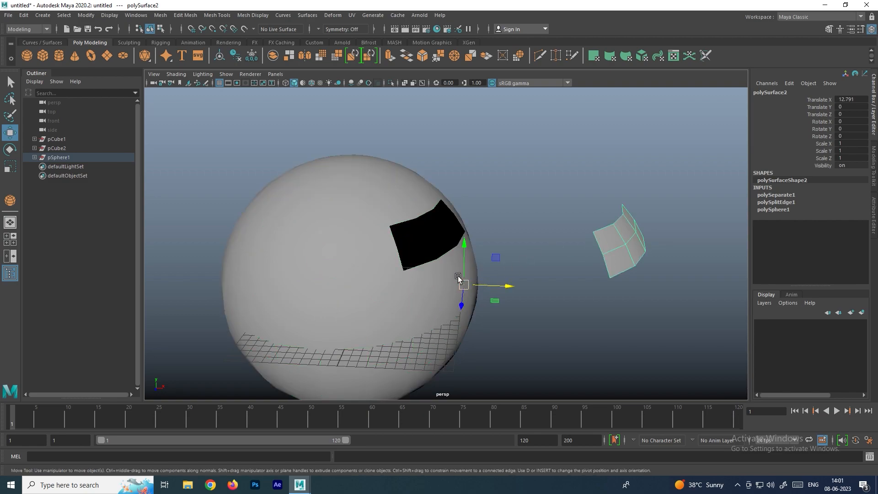
pyautogui.moveTo(507, 286); pyautogui.dragTo(538, 287)
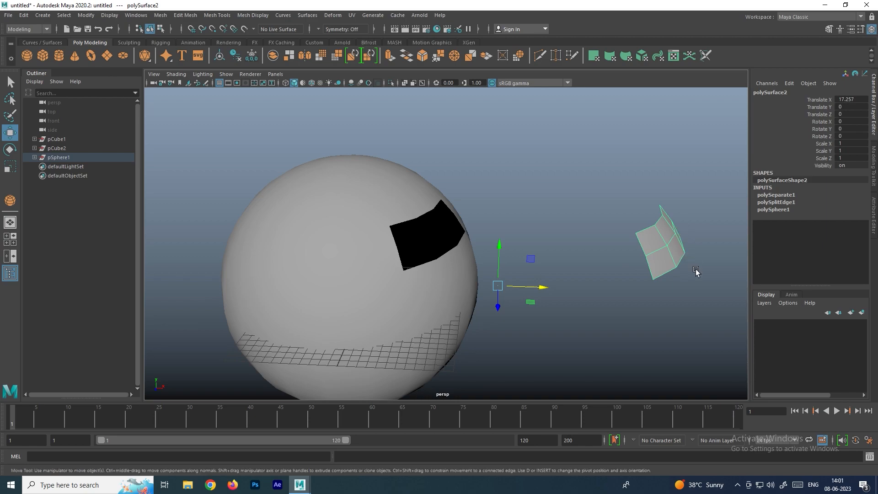
# - Center the pivot of the separated patch
pyautogui.click(87, 15)
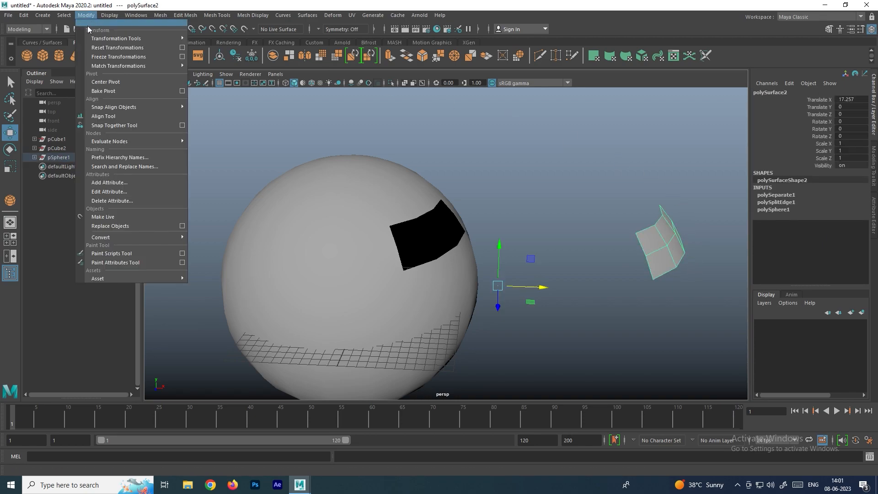
pyautogui.click(119, 81)
pyautogui.keyDown('alt'); pyautogui.moveTo(548, 182); pyautogui.dragTo(542, 214); pyautogui.keyUp('alt')
pyautogui.click(524, 205)
# - Select a block of faces on the lower front of the sphere in face mode and delete it
pyautogui.click(385, 230)
pyautogui.press('f')
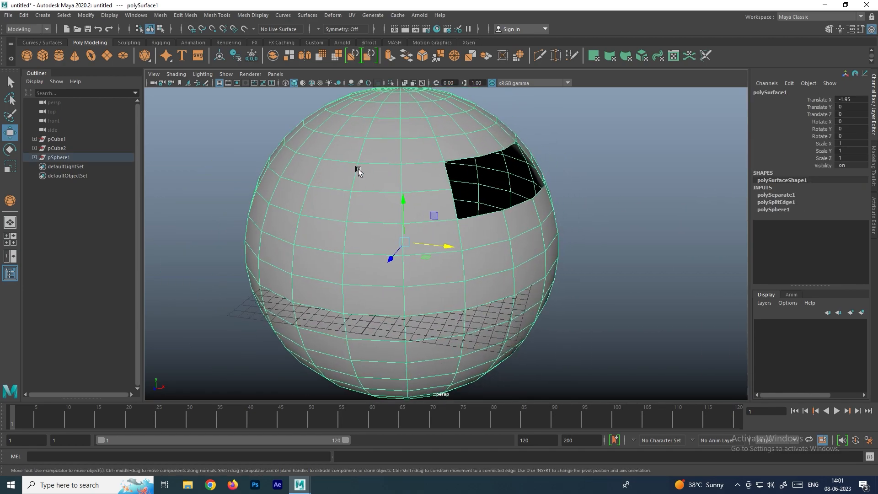
pyautogui.press('F11')
pyautogui.moveTo(592, 342); pyautogui.dragTo(402, 254)
pyautogui.press('Delete')
# - Delete the block of edges across the middle of the sphere's front in edge mode
pyautogui.scroll(-3, 605, 252)
pyautogui.moveTo(547, 251)
pyautogui.keyDown('alt'); pyautogui.mouseDown()
pyautogui.moveTo(531, 251)
pyautogui.moveTo(545, 253)
pyautogui.mouseUp(); pyautogui.keyUp('alt')
pyautogui.scroll(3, 443, 244)
pyautogui.keyDown('alt'); pyautogui.moveTo(370, 248); pyautogui.dragTo(414, 229, button='middle'); pyautogui.keyUp('alt')
pyautogui.moveTo(402, 211); pyautogui.dragTo(400, 151, button='right')
pyautogui.moveTo(453, 293); pyautogui.dragTo(333, 204)
pyautogui.press('Delete')
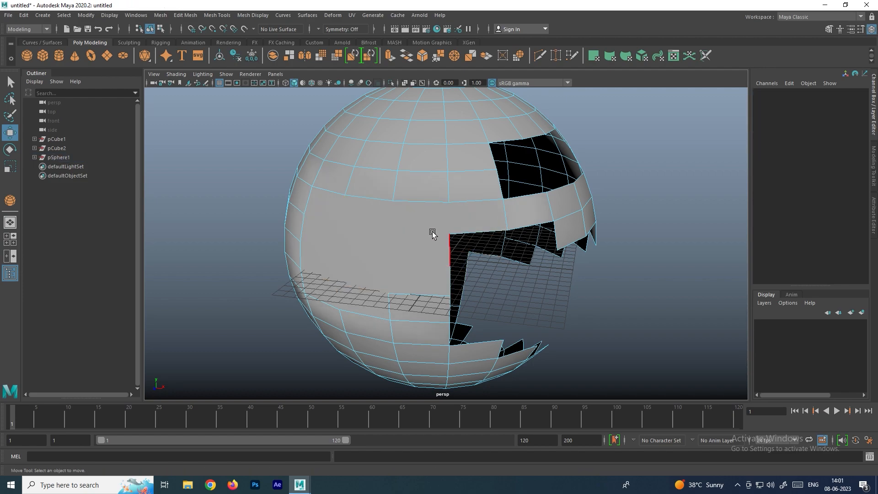
# - Delete the large flattened faces across the middle of the sphere's front in face mode
pyautogui.moveTo(412, 209); pyautogui.dragTo(415, 249, button='right')
pyautogui.moveTo(460, 263); pyautogui.dragTo(317, 206)
pyautogui.press('Delete')
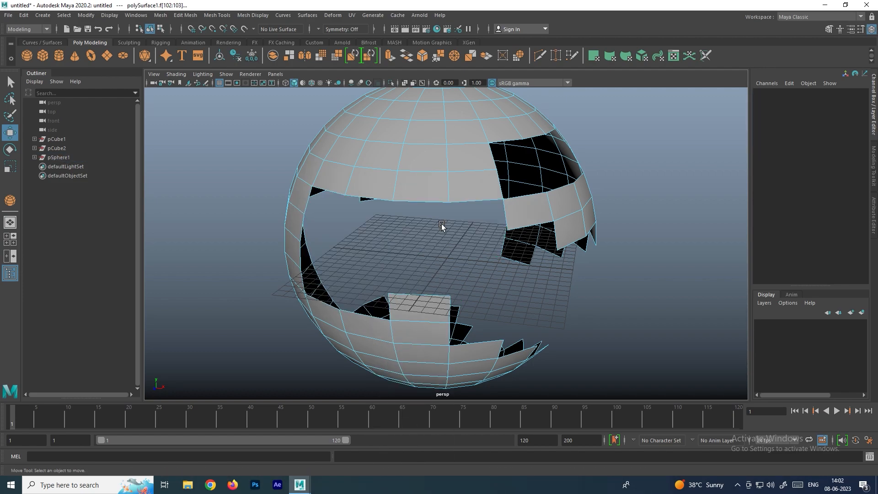
# - Select vertices along the upper rim of the sphere's front opening in vertex mode and delete them
pyautogui.moveTo(427, 180); pyautogui.dragTo(372, 163, button='right')
pyautogui.moveTo(355, 151); pyautogui.dragTo(443, 211)
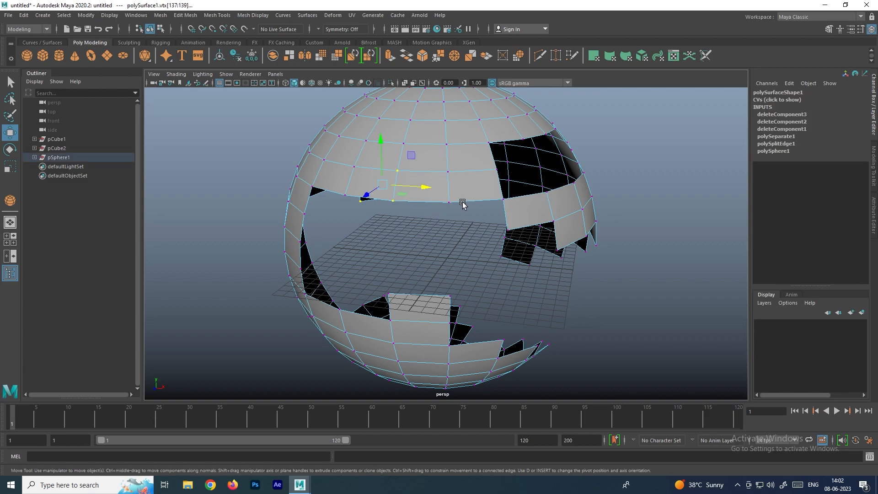
pyautogui.click(463, 204)
pyautogui.moveTo(456, 231); pyautogui.dragTo(368, 156)
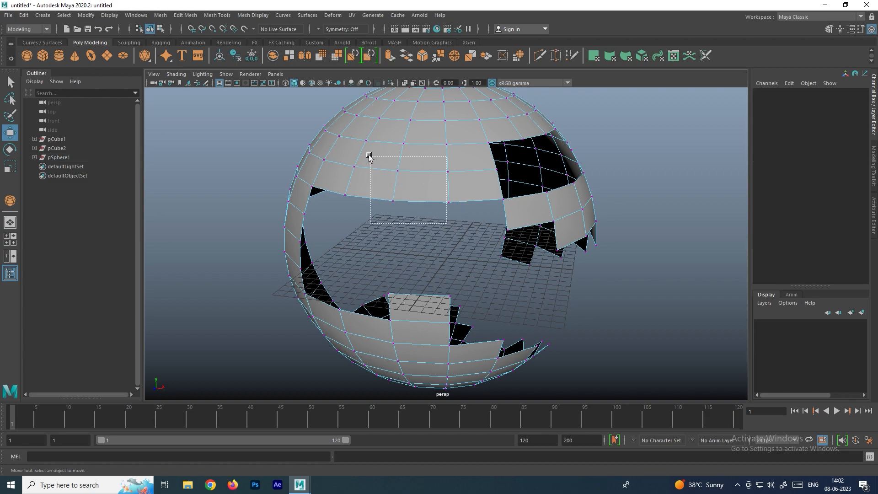
pyautogui.keyDown('shift'); pyautogui.moveTo(398, 172); pyautogui.dragTo(337, 195, button='right'); pyautogui.keyUp('shift')
pyautogui.moveTo(391, 194)
pyautogui.keyDown('alt'); pyautogui.mouseDown()
pyautogui.moveTo(377, 190)
pyautogui.moveTo(402, 192)
pyautogui.mouseUp(); pyautogui.keyUp('alt')
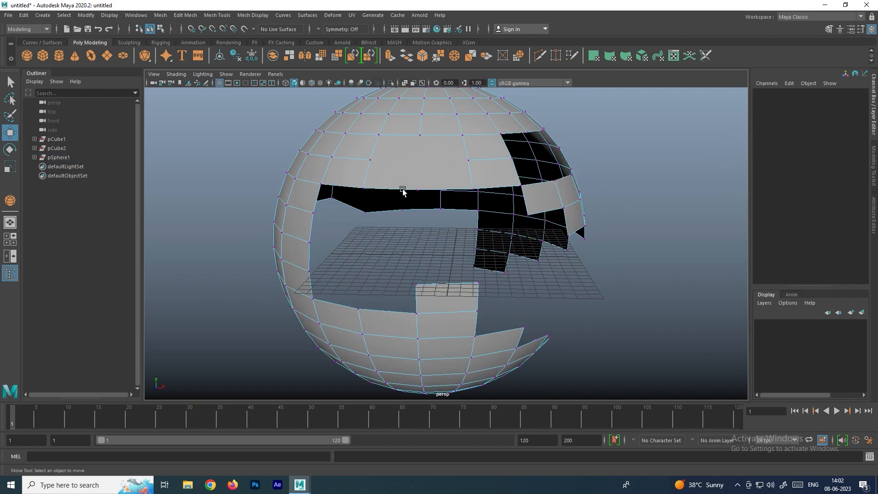
# - Extract a face above the opening as a separate mesh and select the broken sphere in object mode
pyautogui.press('q')
pyautogui.press('F8')
pyautogui.scroll(-2, 443, 187)
pyautogui.click(443, 188)
pyautogui.keyDown('alt'); pyautogui.moveTo(534, 199); pyautogui.dragTo(486, 202); pyautogui.keyUp('alt')
pyautogui.moveTo(399, 172); pyautogui.dragTo(443, 160, button='right')
pyautogui.click(635, 158)
pyautogui.scroll(-3, 455, 198)
pyautogui.keyDown('alt'); pyautogui.moveTo(455, 198); pyautogui.dragTo(413, 208); pyautogui.keyUp('alt')
pyautogui.scroll(3, 421, 197)
pyautogui.click(422, 197)
pyautogui.keyDown('alt'); pyautogui.moveTo(517, 237); pyautogui.dragTo(546, 250); pyautogui.keyUp('alt')
pyautogui.keyDown('alt'); pyautogui.moveTo(546, 247); pyautogui.dragTo(489, 227, button='middle'); pyautogui.keyUp('alt')
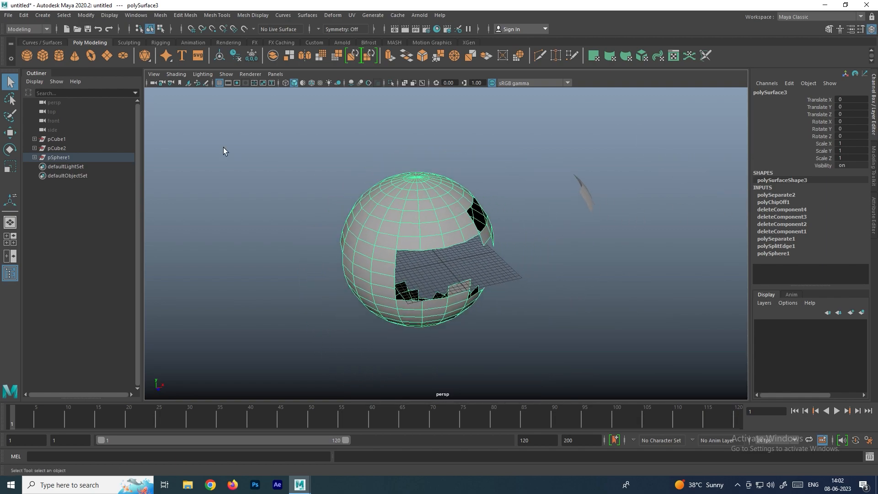
# - Delete the broken sphere and its leftover pieces, and create a new polygon sphere beside the grid
pyautogui.press('Delete')
pyautogui.click(26, 55)
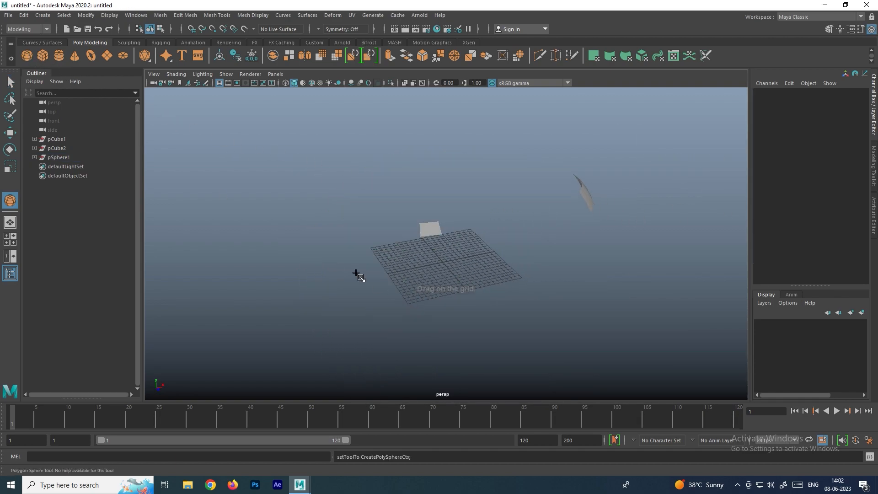
pyautogui.moveTo(354, 273); pyautogui.dragTo(377, 303)
pyautogui.moveTo(489, 258); pyautogui.dragTo(413, 198)
pyautogui.press('Delete')
pyautogui.moveTo(601, 237); pyautogui.dragTo(556, 167)
pyautogui.press('Delete')
pyautogui.click(379, 267)
pyautogui.scroll(5, 381, 267)
pyautogui.keyDown('alt'); pyautogui.moveTo(392, 251); pyautogui.dragTo(465, 210, button='middle'); pyautogui.keyUp('alt')
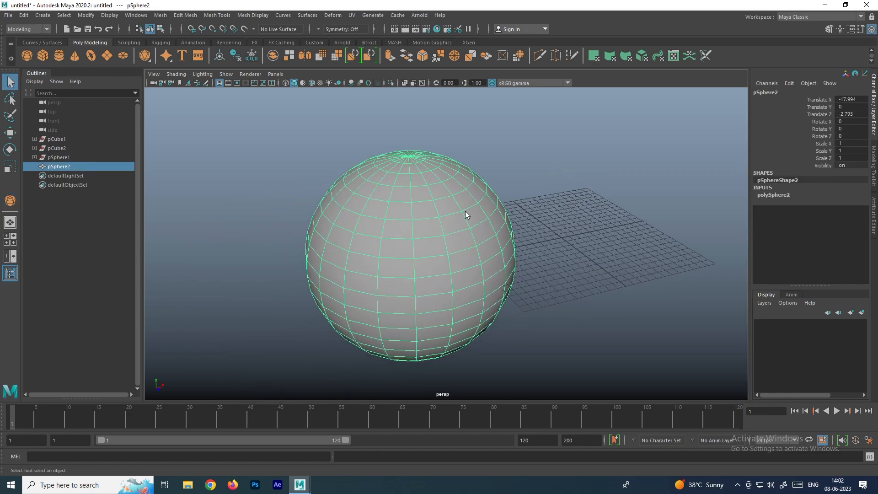
# - Select a two-by-three patch of faces on the new sphere's upper front and apply Detach Components
pyautogui.moveTo(465, 210); pyautogui.dragTo(463, 243, button='right')
pyautogui.click(431, 229)
pyautogui.keyDown('shift'); pyautogui.click(459, 225); pyautogui.keyUp('shift')
pyautogui.keyDown('shift'); pyautogui.click(476, 215); pyautogui.keyUp('shift')
pyautogui.keyDown('shift'); pyautogui.click(435, 245); pyautogui.keyUp('shift')
pyautogui.keyDown('shift'); pyautogui.click(480, 234); pyautogui.keyUp('shift')
pyautogui.keyDown('shift'); pyautogui.rightClick(484, 233); pyautogui.keyUp('shift')
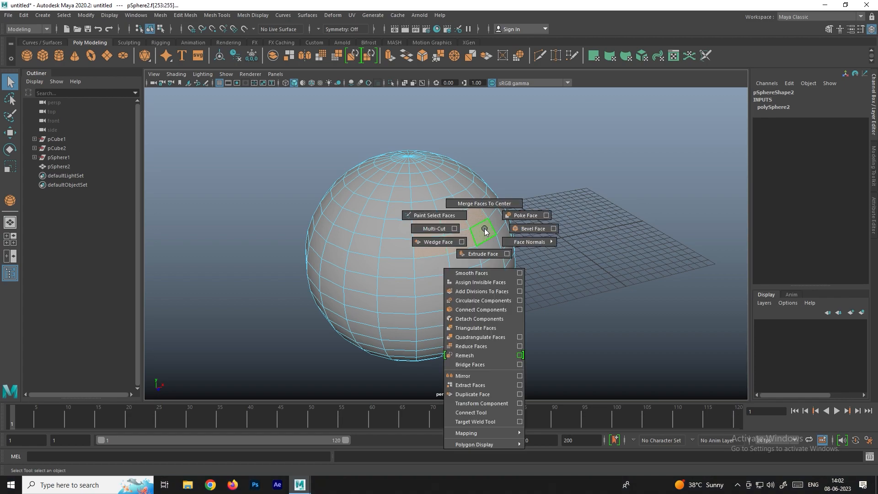
pyautogui.click(474, 318)
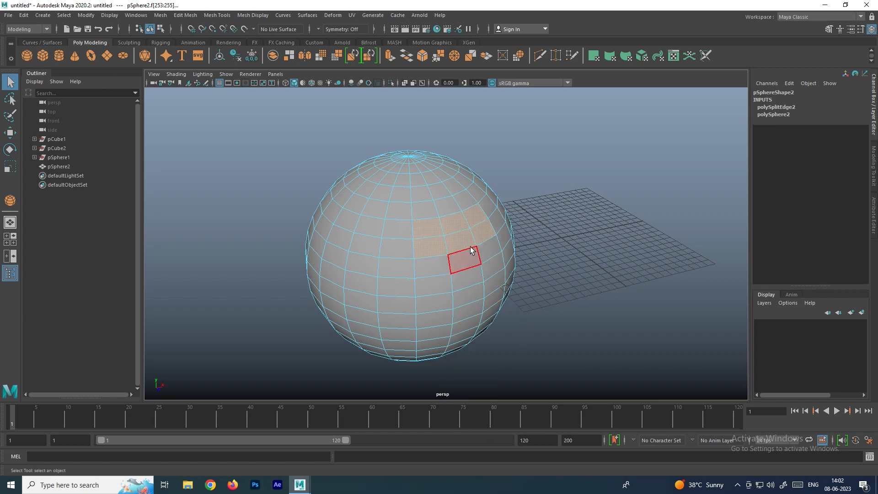
# - Switch the sphere between object and face mode to examine the detached patch, and clear the face selection
pyautogui.scroll(4, 487, 235)
pyautogui.rightClick(434, 188)
pyautogui.moveTo(434, 188); pyautogui.dragTo(533, 156, button='right')
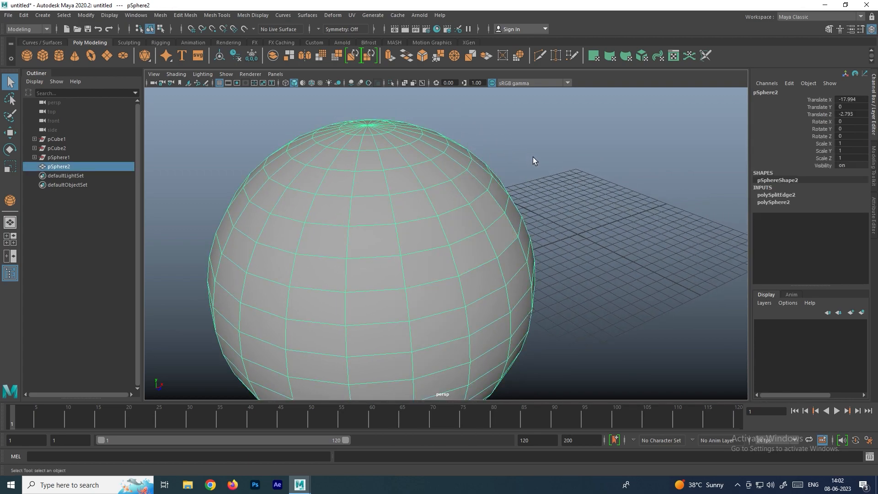
pyautogui.moveTo(471, 224); pyautogui.dragTo(472, 251, button='right')
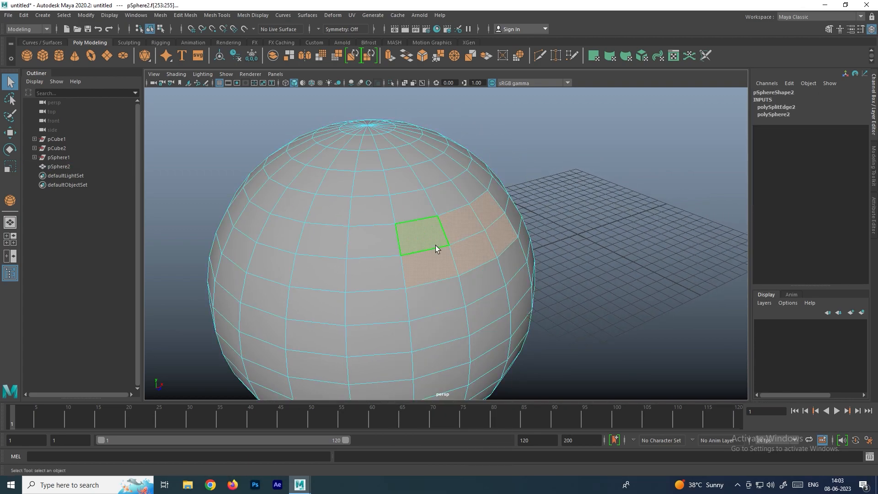
pyautogui.click(550, 234)
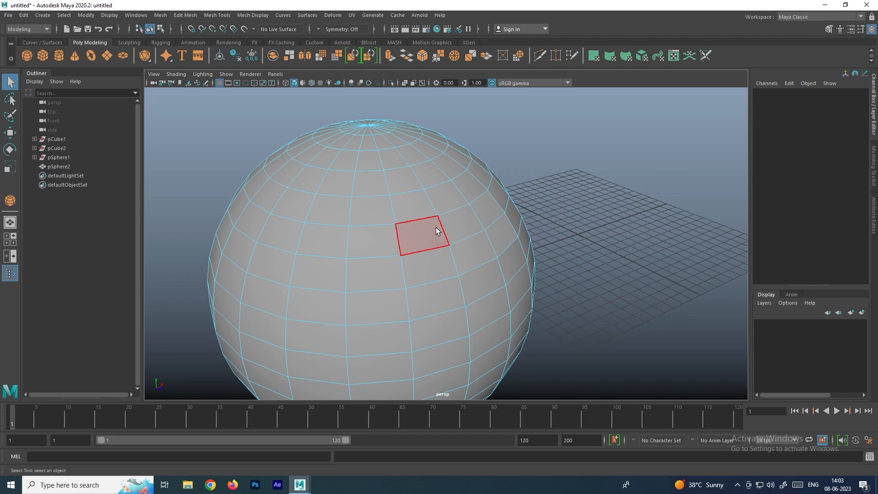
# - Return the sphere to object mode and move it along X to about -19.493
pyautogui.moveTo(350, 197); pyautogui.dragTo(468, 155, button='right')
pyautogui.click(355, 198)
pyautogui.scroll(-4, 402, 233)
pyautogui.press('w')
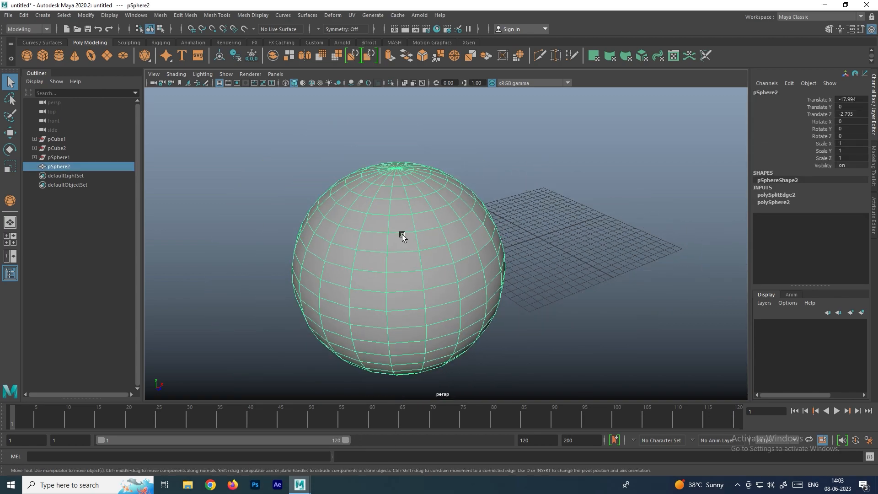
pyautogui.moveTo(435, 259)
pyautogui.mouseDown()
pyautogui.moveTo(404, 272)
pyautogui.moveTo(425, 260)
pyautogui.mouseUp()
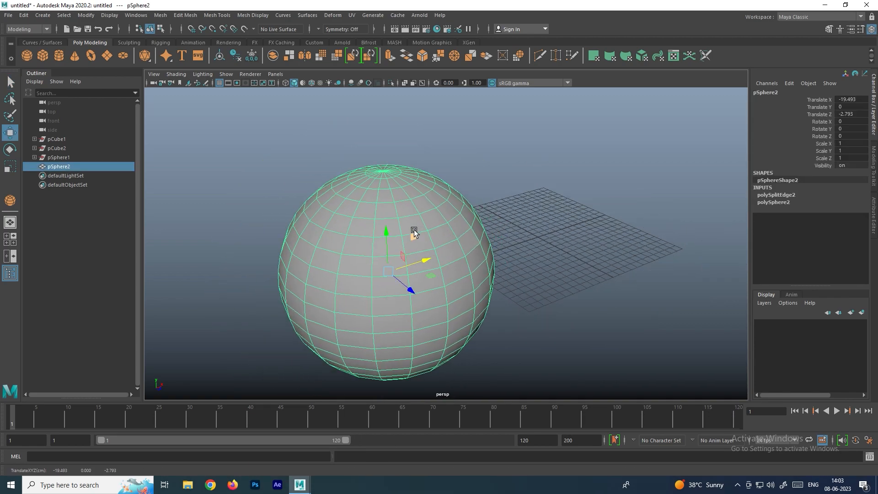
pyautogui.click(528, 234)
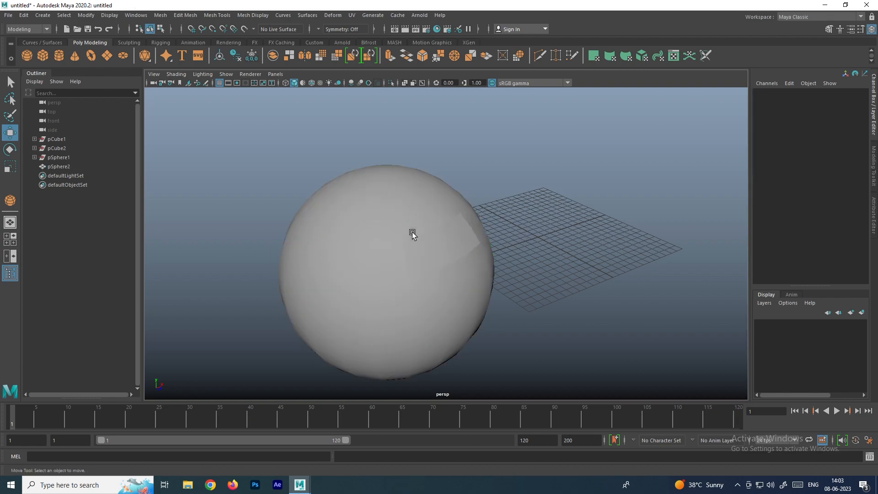
# - Try pulling the detached two-by-three face patch out of the sphere in face mode, and undo the move
pyautogui.click(412, 232)
pyautogui.scroll(4, 446, 250)
pyautogui.keyDown('alt'); pyautogui.moveTo(380, 250); pyautogui.dragTo(448, 231); pyautogui.keyUp('alt')
pyautogui.moveTo(449, 231); pyautogui.dragTo(443, 232, button='right')
pyautogui.click(423, 215)
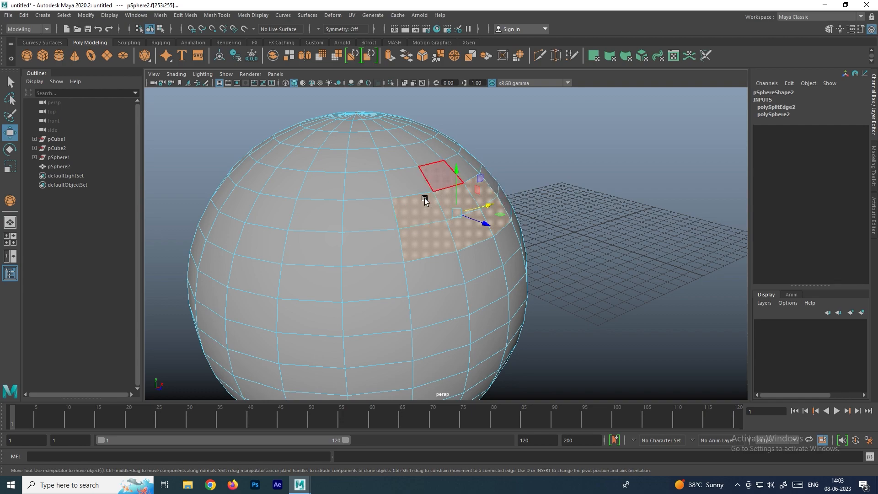
pyautogui.keyDown('shift'); pyautogui.moveTo(476, 223); pyautogui.dragTo(578, 247); pyautogui.keyUp('shift')
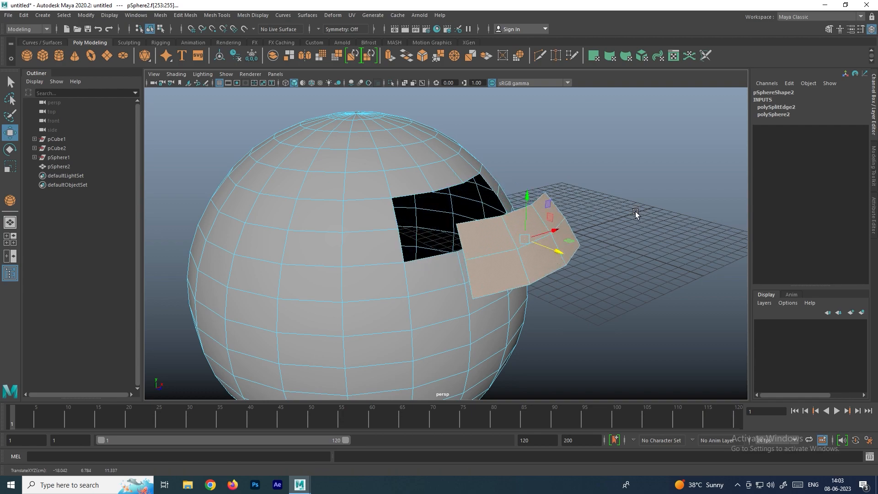
pyautogui.hotkey('ctrl', 'z')
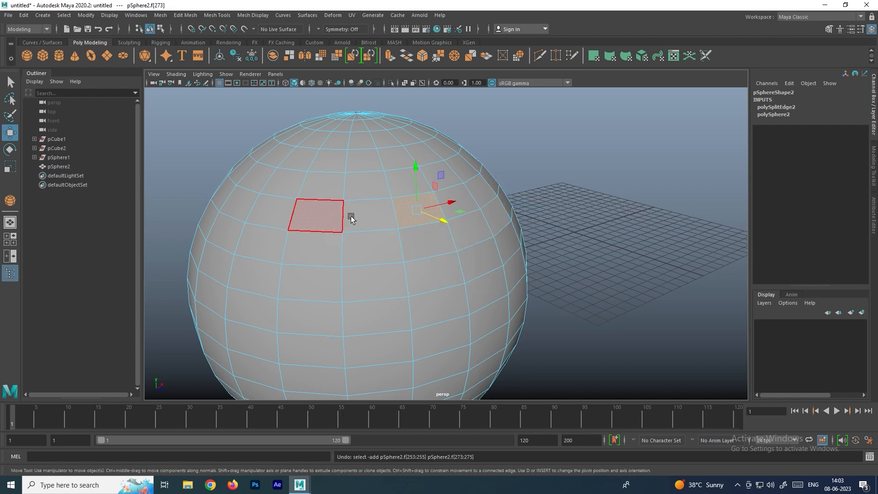
# - Select a two-by-two patch of faces on the sphere's upper front, beside the earlier patch, and apply Extract Faces
pyautogui.keyDown('alt'); pyautogui.moveTo(342, 211); pyautogui.dragTo(391, 218, button='middle'); pyautogui.keyUp('alt')
pyautogui.click(415, 211)
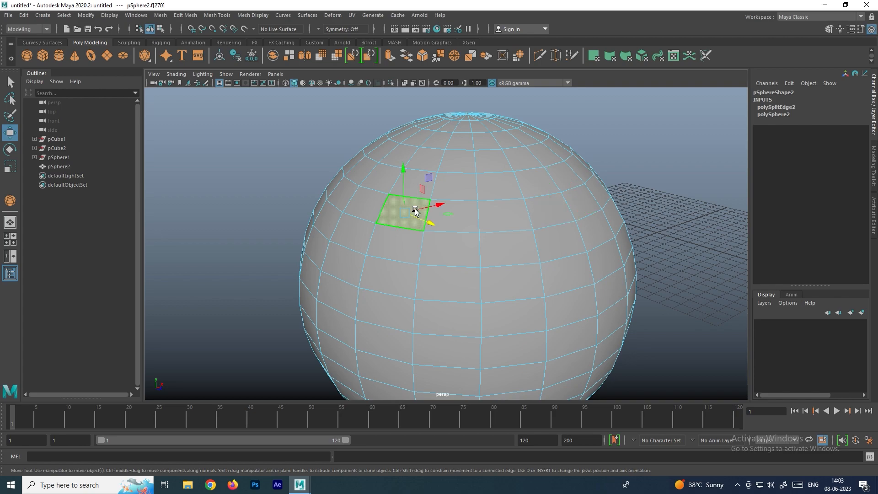
pyautogui.keyDown('shift'); pyautogui.click(477, 225); pyautogui.keyUp('shift')
pyautogui.keyDown('shift'); pyautogui.click(451, 245); pyautogui.keyUp('shift')
pyautogui.keyDown('shift'); pyautogui.click(414, 243); pyautogui.keyUp('shift')
pyautogui.keyDown('alt'); pyautogui.moveTo(443, 225); pyautogui.dragTo(349, 231); pyautogui.keyUp('alt')
pyautogui.keyDown('shift'); pyautogui.moveTo(346, 227); pyautogui.dragTo(353, 382, button='right'); pyautogui.keyUp('shift')
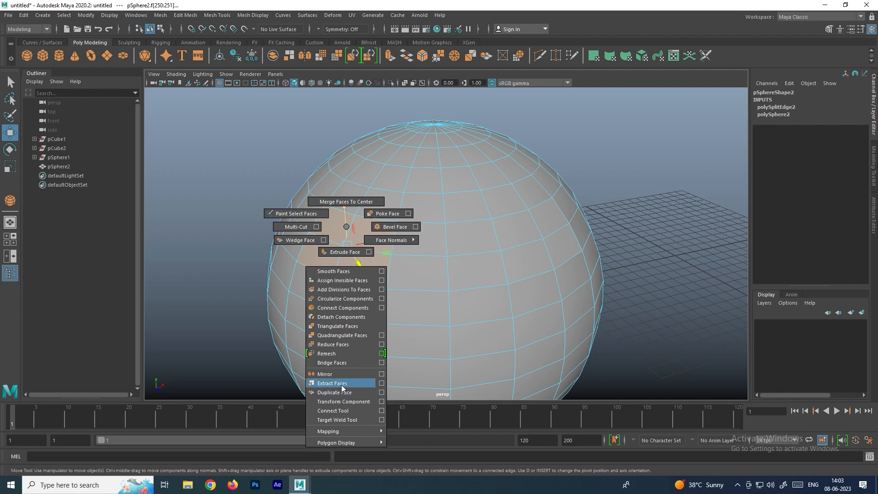
pyautogui.keyDown('shift'); pyautogui.moveTo(342, 388); pyautogui.dragTo(340, 387, button='right'); pyautogui.keyUp('shift')
# - Pull the extracted patch outward from the sphere, return to object mode and select the patch as an object
pyautogui.keyDown('alt'); pyautogui.moveTo(372, 245); pyautogui.dragTo(316, 214); pyautogui.keyUp('alt')
pyautogui.press('w')
pyautogui.moveTo(465, 193); pyautogui.dragTo(546, 141, button='right')
pyautogui.click(619, 133)
pyautogui.click(514, 208)
pyautogui.moveTo(421, 213)
pyautogui.keyDown('alt'); pyautogui.mouseDown()
pyautogui.moveTo(406, 212)
pyautogui.moveTo(398, 226)
pyautogui.moveTo(421, 224)
pyautogui.mouseUp(); pyautogui.keyUp('alt')
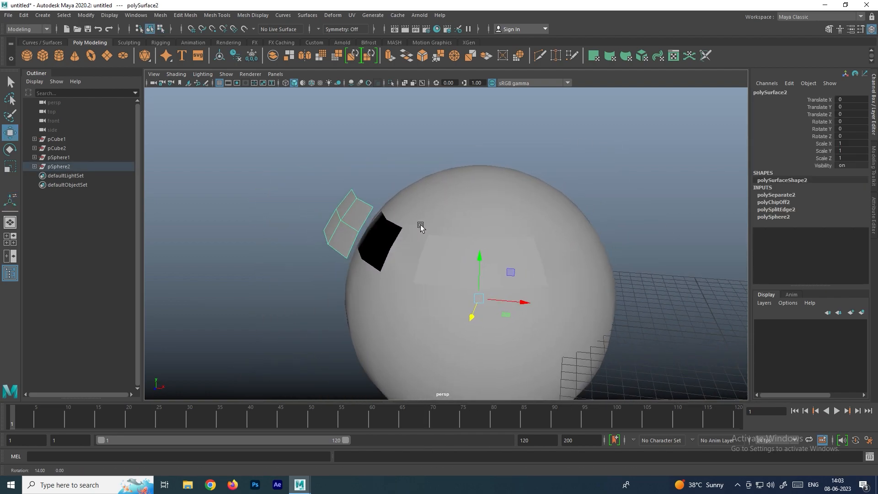
# - Select the sphere and the extracted patch in turn, try a small move of the patch along X, and undo it
pyautogui.click(556, 218)
pyautogui.click(347, 216)
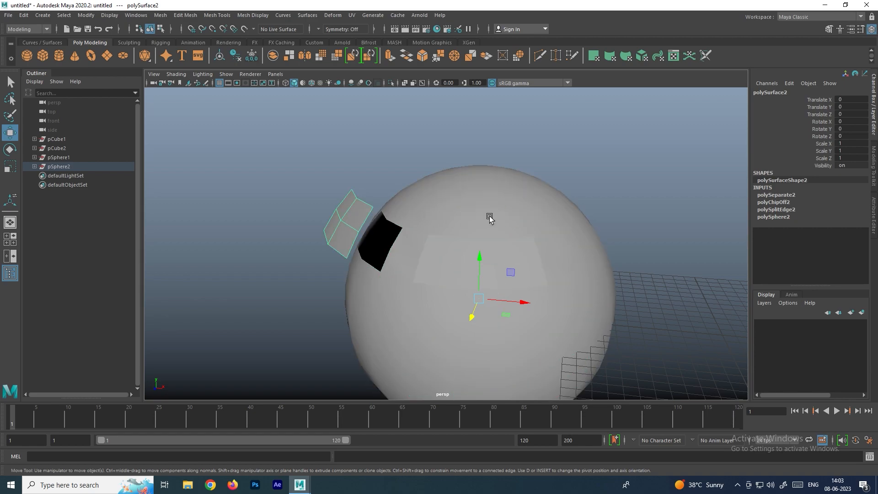
pyautogui.click(474, 219)
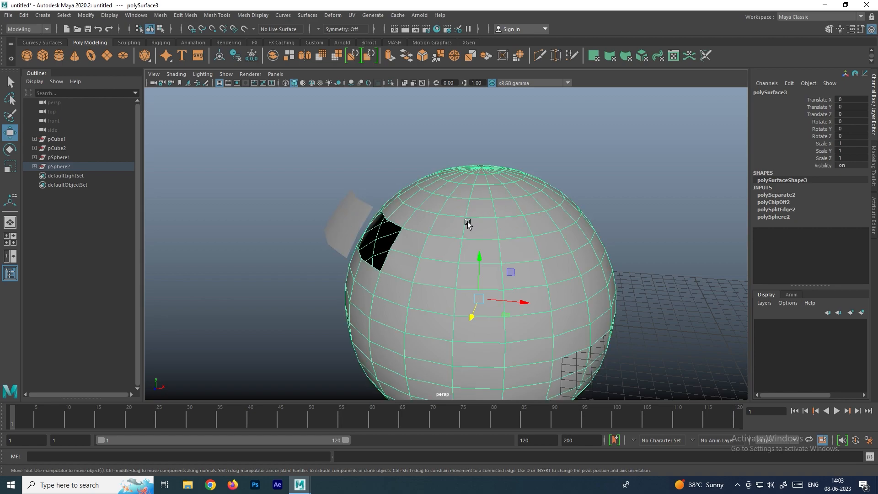
pyautogui.keyDown('alt'); pyautogui.moveTo(469, 222); pyautogui.dragTo(473, 225); pyautogui.keyUp('alt')
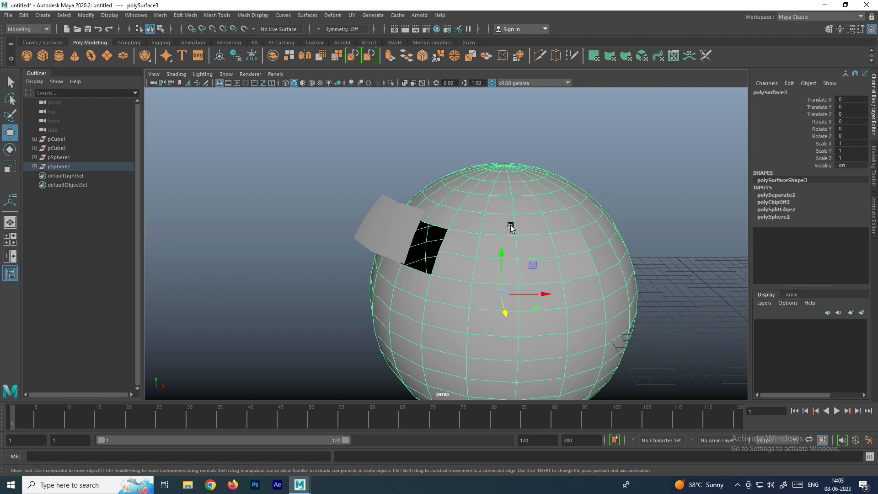
pyautogui.click(397, 231)
pyautogui.keyDown('alt'); pyautogui.moveTo(403, 233); pyautogui.dragTo(420, 234); pyautogui.keyUp('alt')
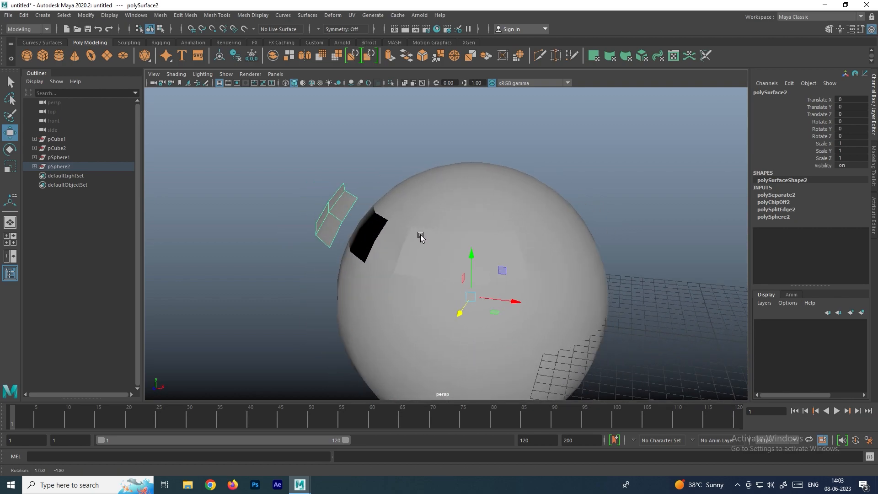
pyautogui.moveTo(516, 301)
pyautogui.mouseDown()
pyautogui.moveTo(450, 294)
pyautogui.moveTo(525, 300)
pyautogui.mouseUp()
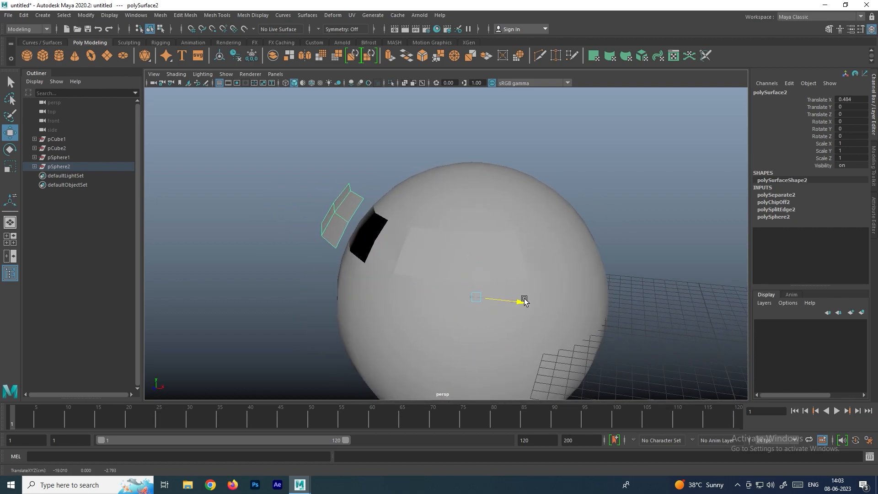
pyautogui.hotkey('ctrl', 'z')
# - Select a two-by-three patch of faces on the sphere's intact upper side in face mode and apply Duplicate Face
pyautogui.moveTo(534, 290); pyautogui.dragTo(535, 322, button='right')
pyautogui.keyDown('alt'); pyautogui.moveTo(579, 246); pyautogui.dragTo(480, 245); pyautogui.keyUp('alt')
pyautogui.click(489, 231)
pyautogui.keyDown('shift'); pyautogui.click(489, 231); pyautogui.keyUp('shift')
pyautogui.keyDown('shift'); pyautogui.click(512, 220); pyautogui.keyUp('shift')
pyautogui.keyDown('shift'); pyautogui.click(467, 264); pyautogui.keyUp('shift')
pyautogui.keyDown('shift'); pyautogui.click(503, 255); pyautogui.keyUp('shift')
pyautogui.keyDown('shift'); pyautogui.click(527, 246); pyautogui.keyUp('shift')
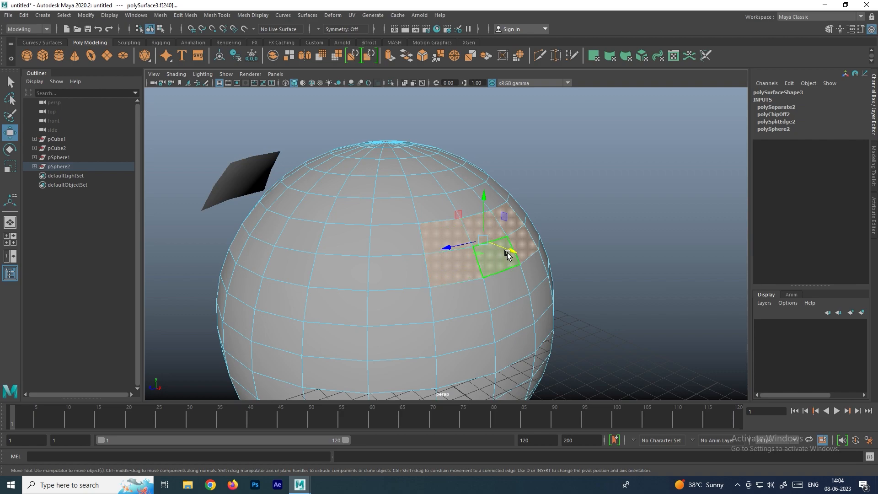
pyautogui.keyDown('shift'); pyautogui.rightClick(502, 237); pyautogui.keyUp('shift')
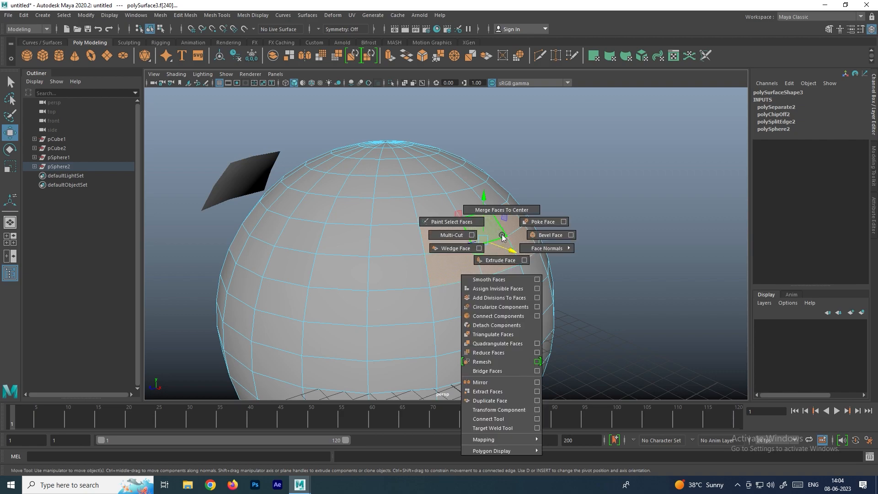
pyautogui.click(513, 401)
# - Pull the duplicated face patch away from the sphere and display the patch in smooth mesh preview
pyautogui.scroll(3, 484, 290)
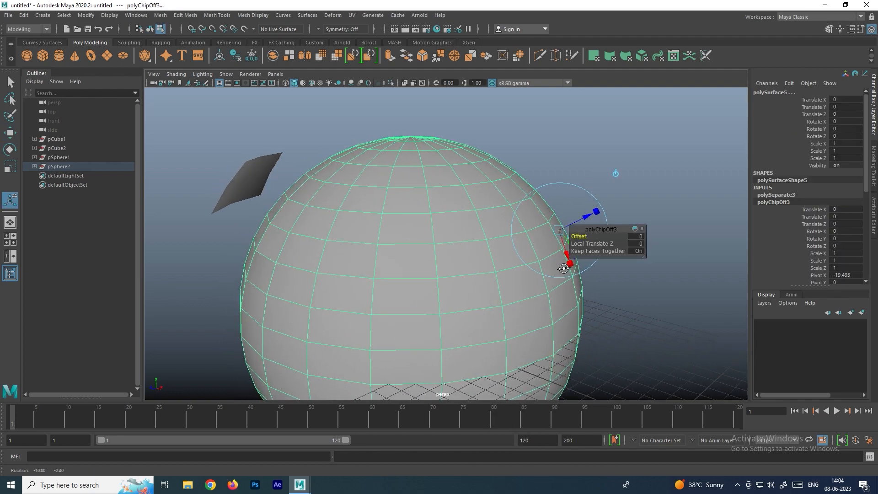
pyautogui.moveTo(486, 254); pyautogui.dragTo(548, 226)
pyautogui.rightClick(392, 262)
pyautogui.click(427, 218)
pyautogui.click(378, 270)
pyautogui.click(457, 246)
pyautogui.keyDown('alt'); pyautogui.moveTo(457, 246); pyautogui.dragTo(468, 294); pyautogui.keyUp('alt')
pyautogui.press('3')
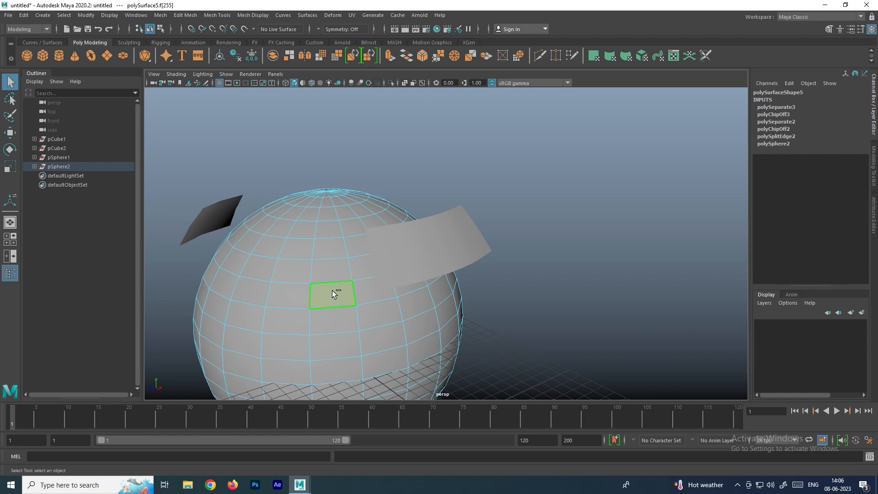
# - Apply Poke Face to a single face on the sphere's front, and select the adjacent face above it
pyautogui.keyDown('shift'); pyautogui.moveTo(333, 291); pyautogui.dragTo(334, 293, button='right'); pyautogui.keyUp('shift')
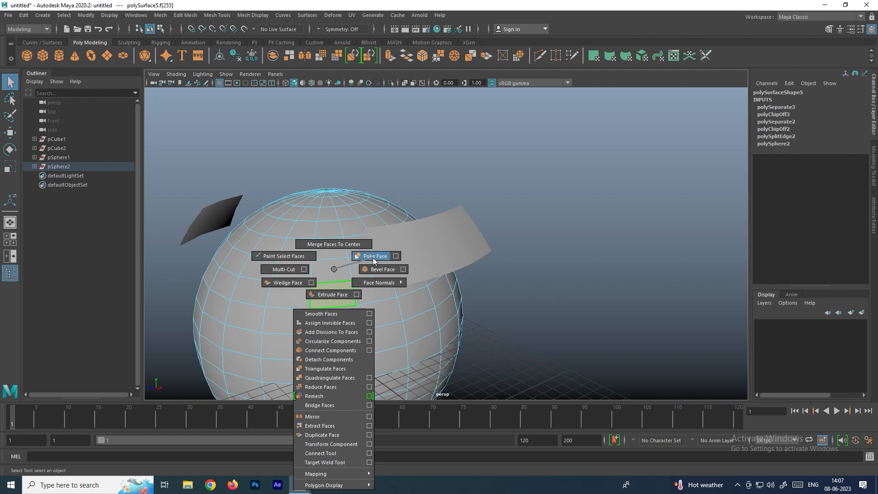
pyautogui.keyDown('shift'); pyautogui.moveTo(334, 269); pyautogui.dragTo(373, 259, button='right'); pyautogui.keyUp('shift')
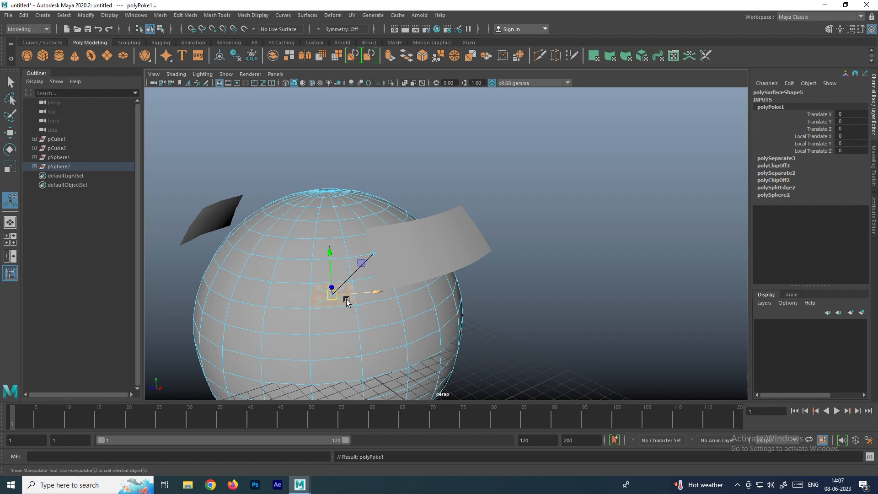
pyautogui.keyDown('alt'); pyautogui.moveTo(344, 300); pyautogui.dragTo(502, 319); pyautogui.keyUp('alt')
pyautogui.keyDown('alt'); pyautogui.moveTo(502, 319); pyautogui.dragTo(597, 318, button='right'); pyautogui.keyUp('alt')
pyautogui.click(596, 317)
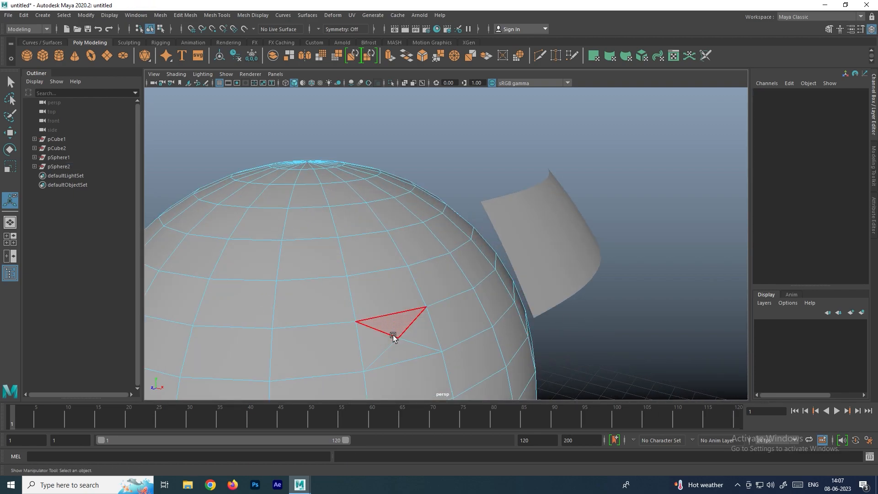
pyautogui.click(405, 346)
pyautogui.click(414, 295)
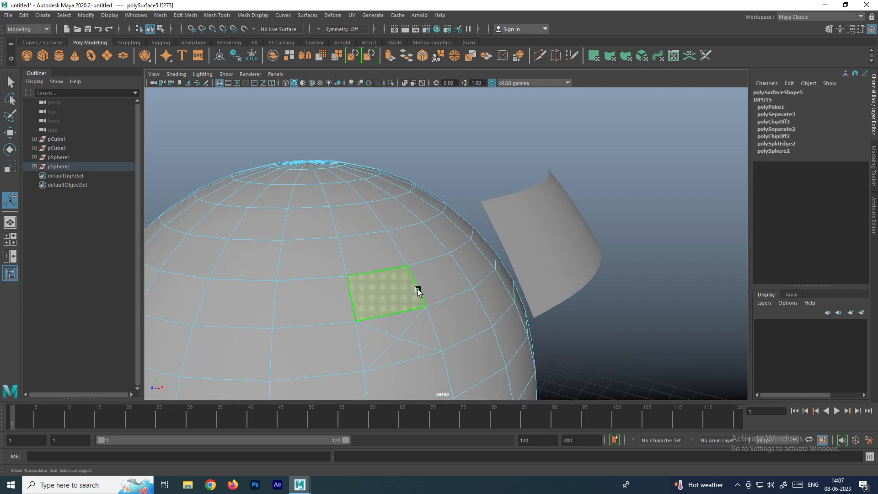
pyautogui.keyDown('alt'); pyautogui.moveTo(423, 282); pyautogui.dragTo(310, 210, button='right'); pyautogui.keyUp('alt')
pyautogui.rightClick(374, 259)
pyautogui.moveTo(285, 177); pyautogui.dragTo(416, 294)
pyautogui.moveTo(354, 257); pyautogui.dragTo(365, 259, button='right')
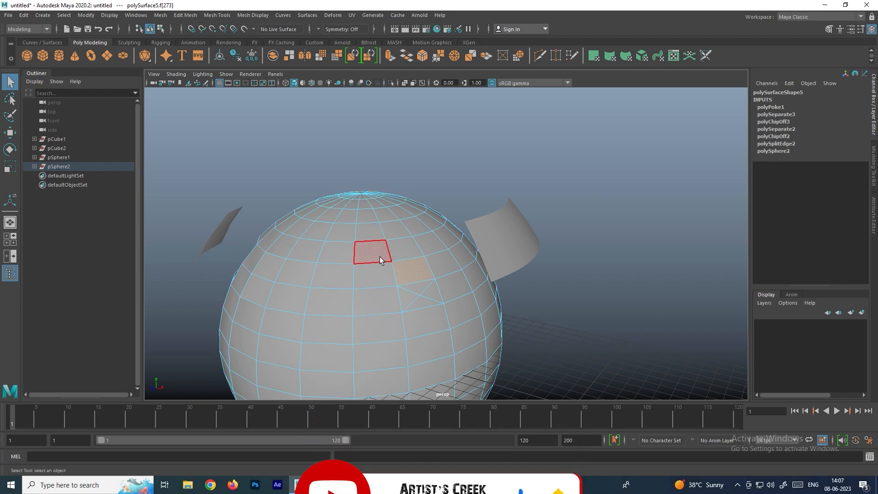